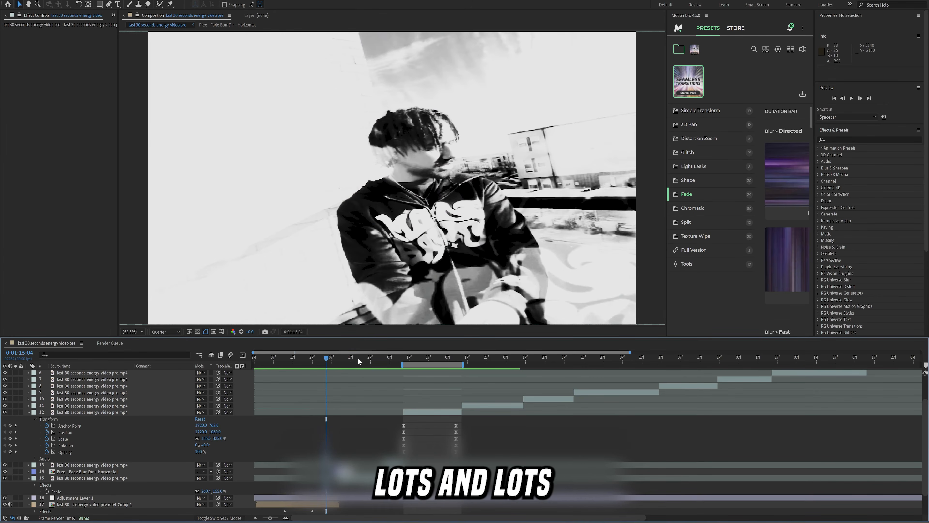
# Set the work area to the clip from 0:01:17:14 to its end and preview the cut into that clip.
pyautogui.moveTo(415, 362); pyautogui.dragTo(461, 363)
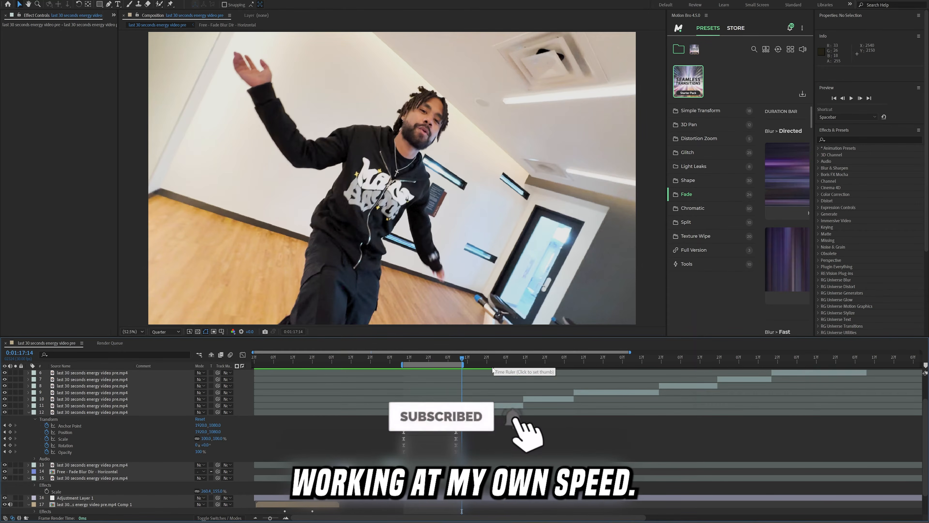
pyautogui.press('b')
pyautogui.moveTo(519, 365); pyautogui.dragTo(526, 365)
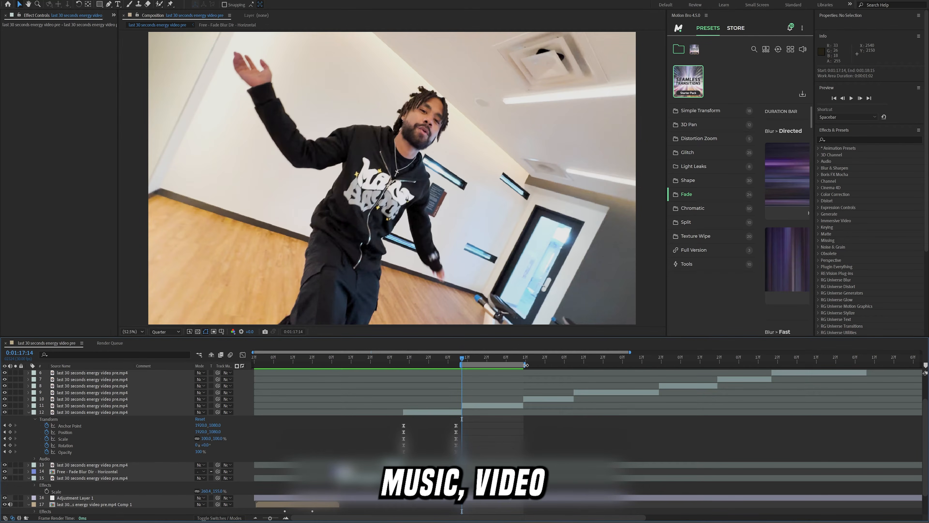
pyautogui.moveTo(468, 363); pyautogui.dragTo(379, 366)
pyautogui.press('space')
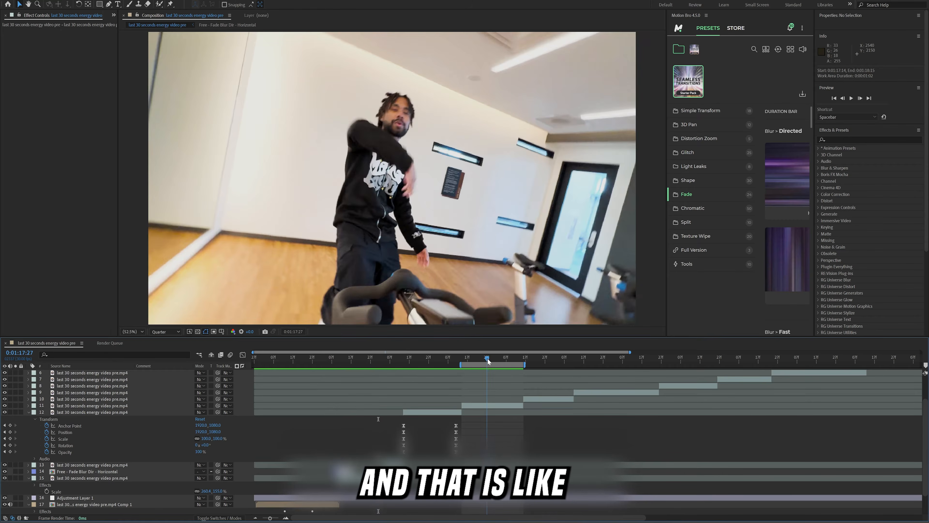
pyautogui.click(488, 361)
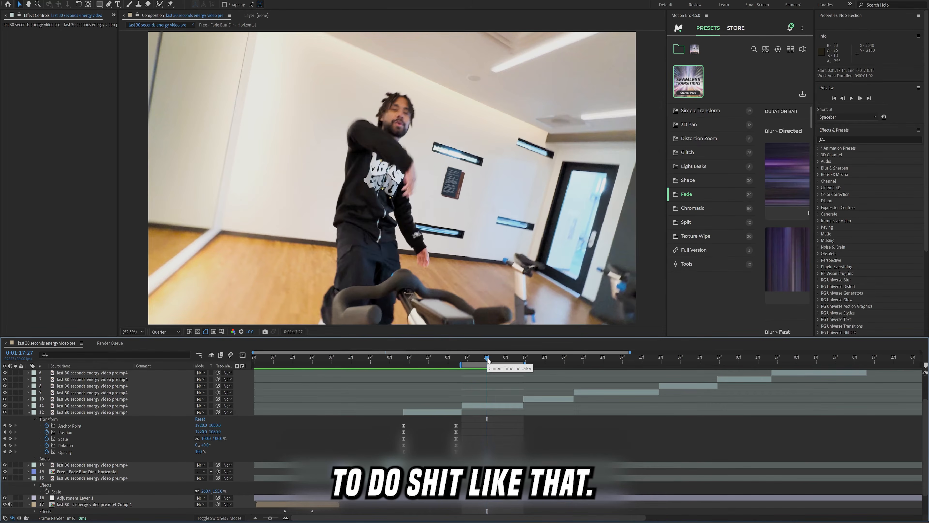
pyautogui.moveTo(487, 361); pyautogui.dragTo(494, 361)
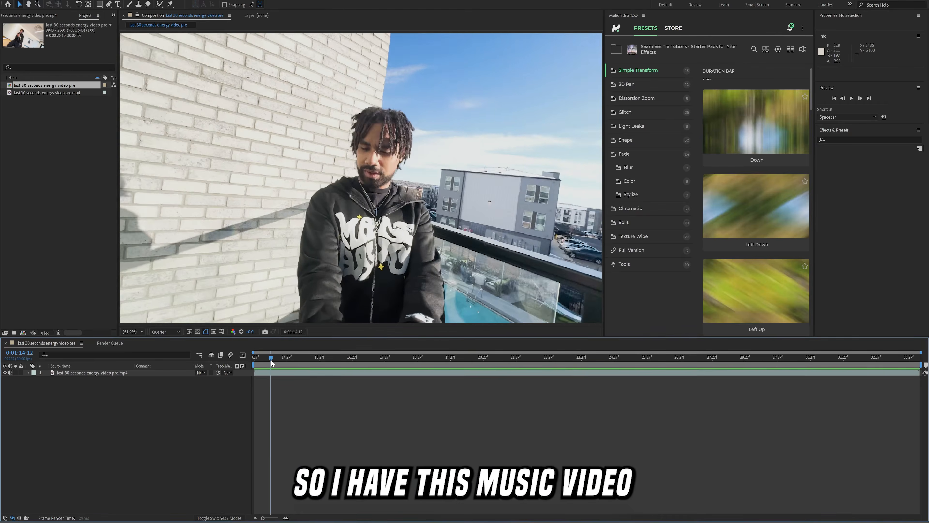
# Scrub through the opening shots of the unsplit music video footage and return to its first frame.
pyautogui.moveTo(271, 360); pyautogui.dragTo(328, 372)
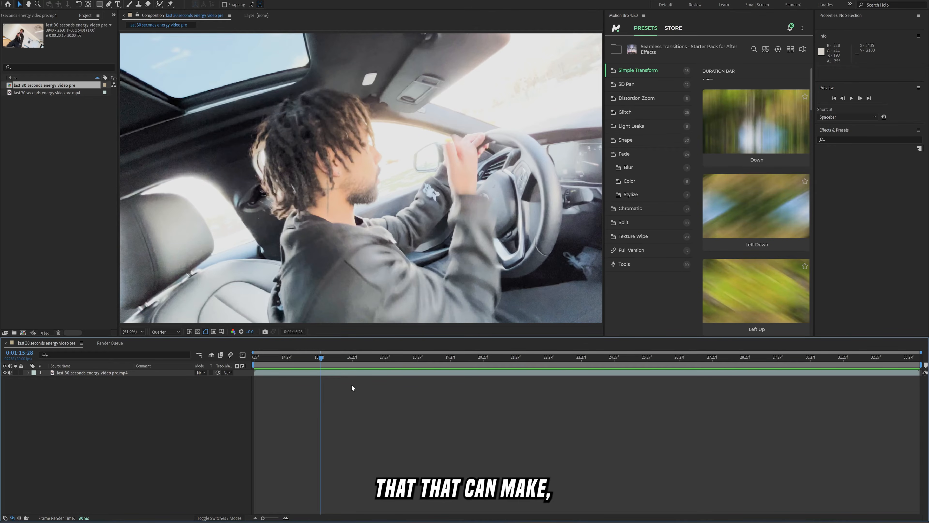
pyautogui.moveTo(264, 360); pyautogui.dragTo(273, 360)
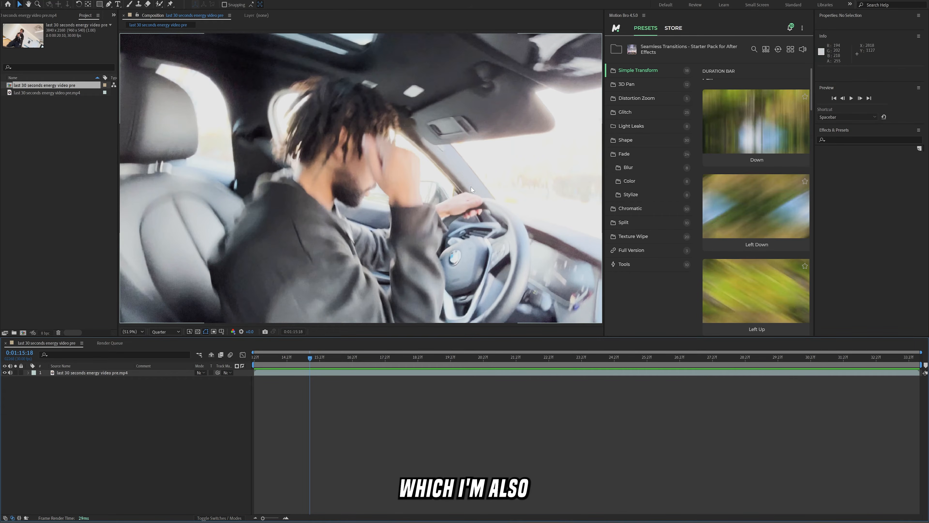
pyautogui.press('Home')
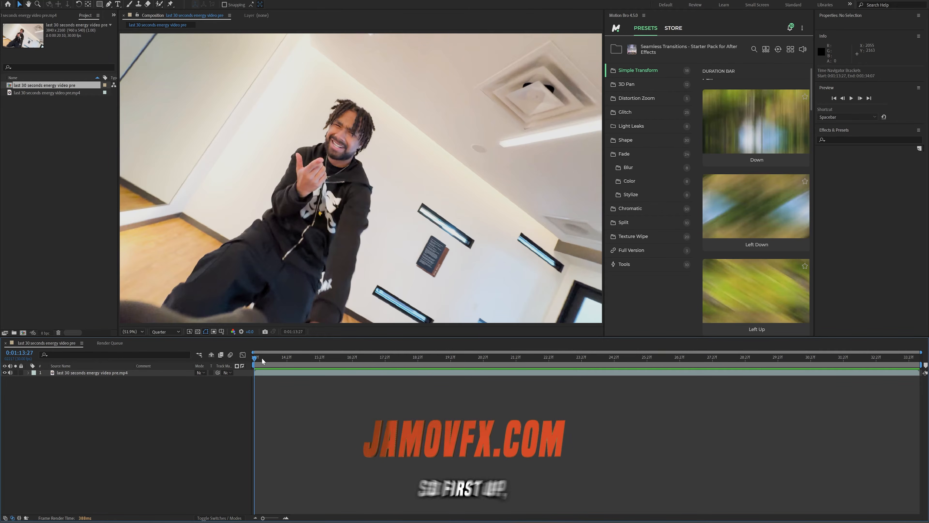
# Run Scene Edit Detection on the music video layer with the option to split the layer at each scene edit.
pyautogui.click(270, 372)
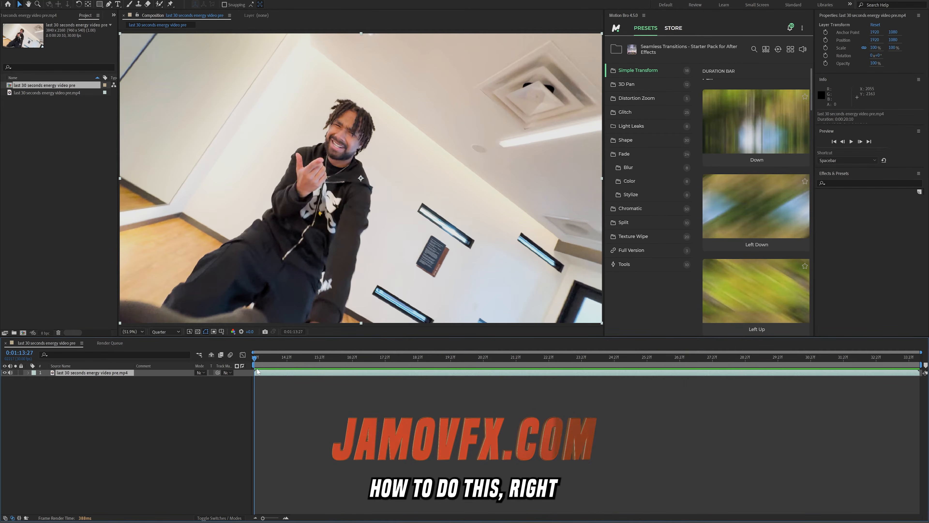
pyautogui.rightClick(269, 373)
pyautogui.click(289, 367)
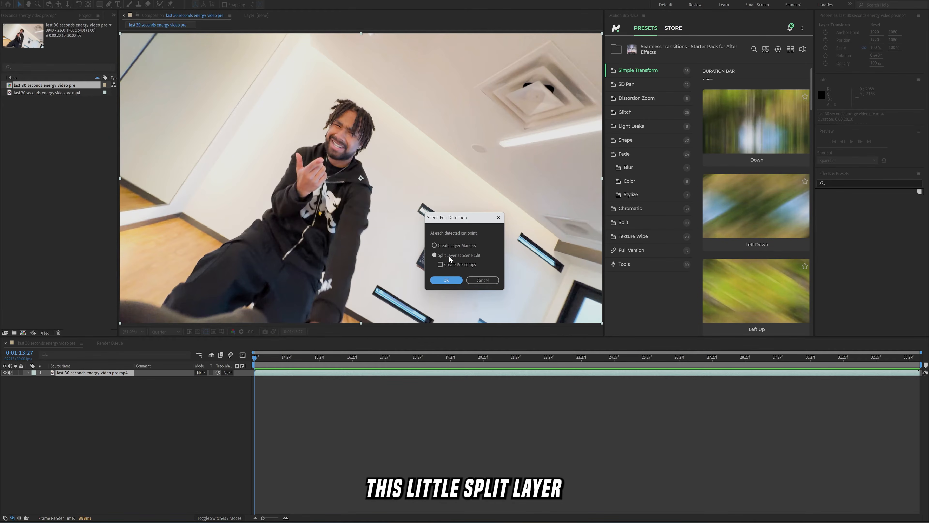
pyautogui.click(446, 280)
# Switch the composition's preview resolution to Full and back to Quarter.
pyautogui.click(168, 329)
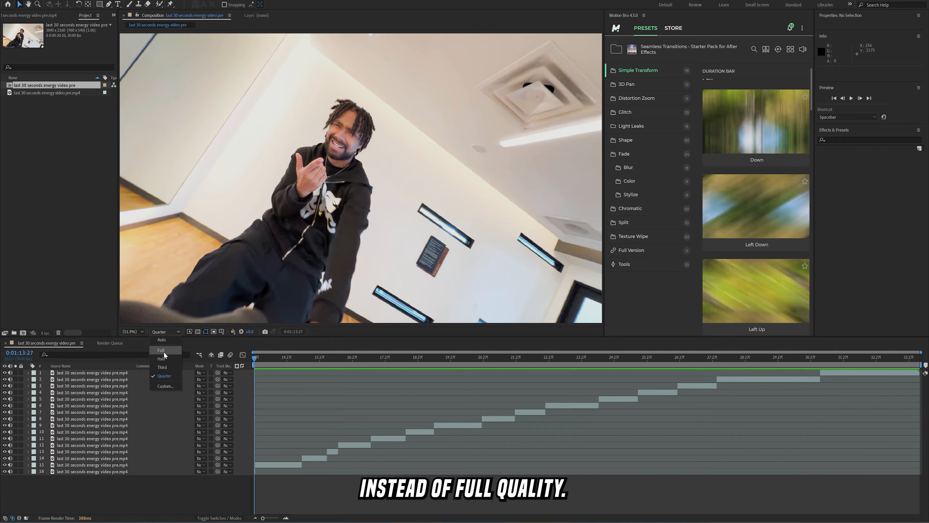
pyautogui.click(161, 350)
pyautogui.click(164, 333)
pyautogui.click(170, 372)
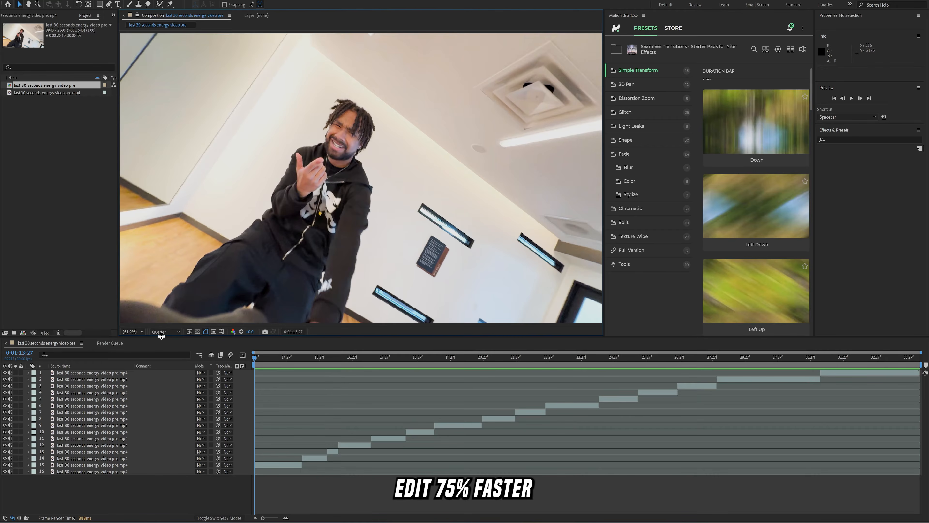
# Purge all memory and disk cache.
pyautogui.moveTo(259, 358)
pyautogui.mouseDown()
pyautogui.moveTo(317, 361)
pyautogui.moveTo(275, 361)
pyautogui.mouseUp()
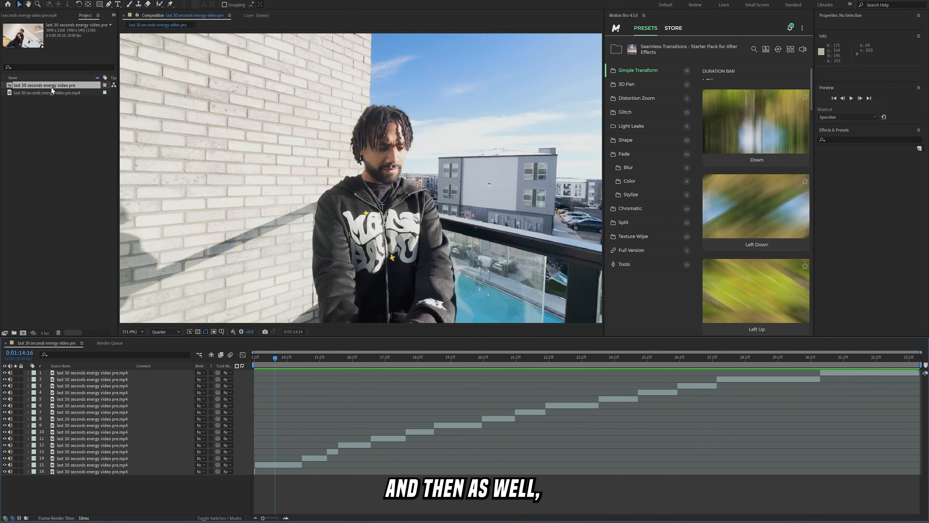
pyautogui.click(20, 1)
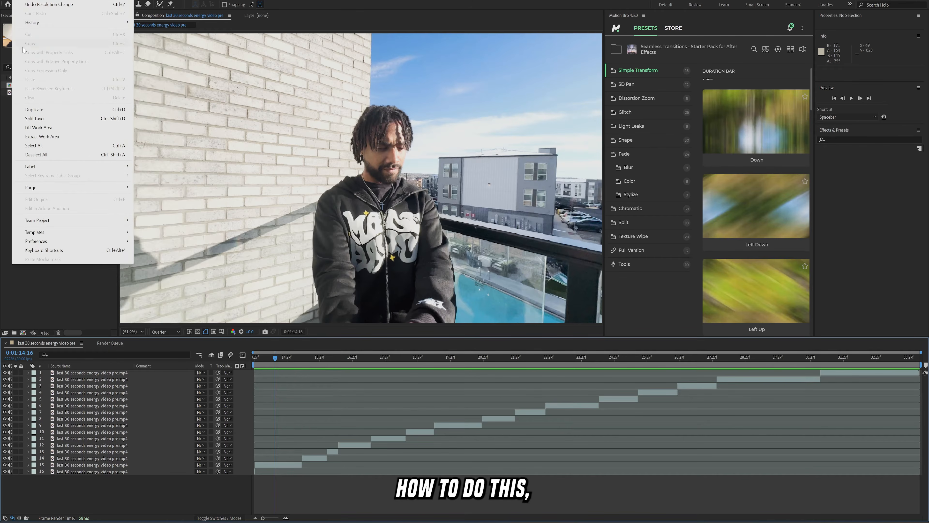
pyautogui.moveTo(35, 188)
pyautogui.click(184, 196)
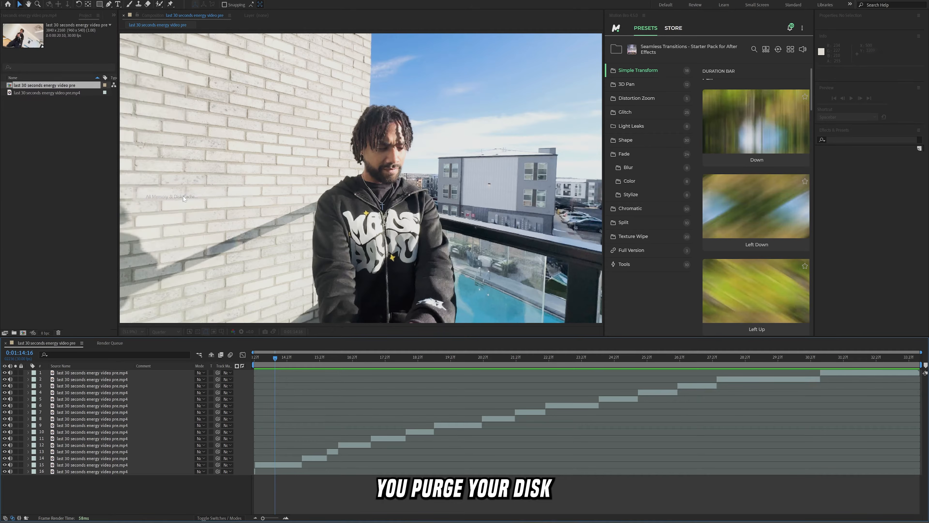
pyautogui.click(477, 272)
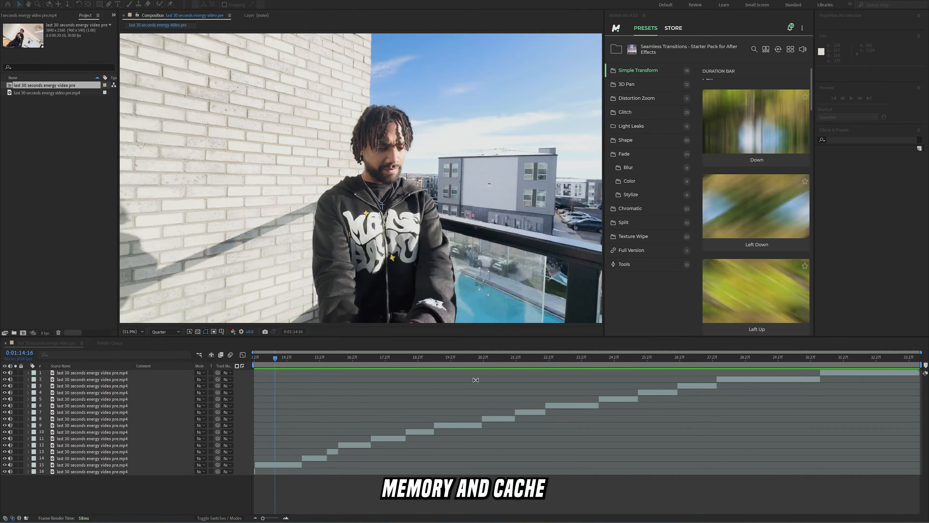
# Play back the first rooftop clip from the start of the composition to review its motion.
pyautogui.click(292, 358)
pyautogui.press('space')
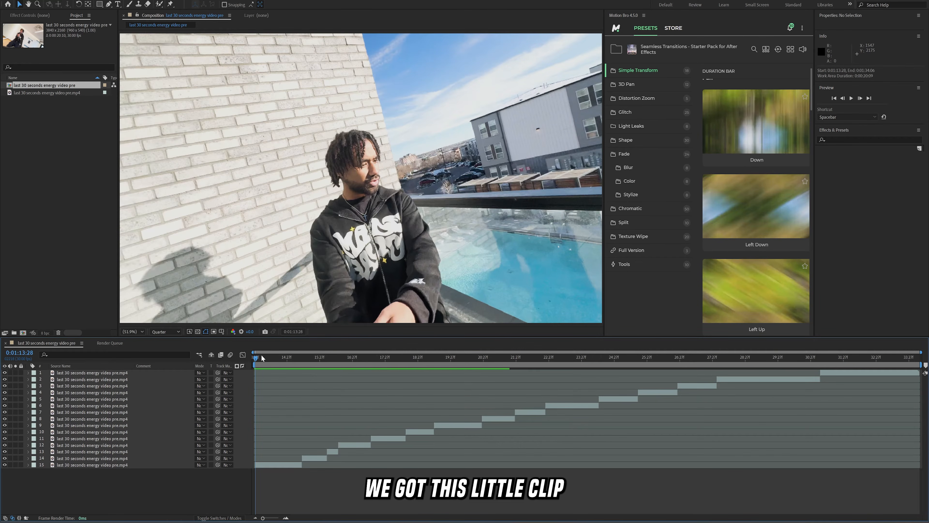
pyautogui.moveTo(262, 357)
pyautogui.mouseDown()
pyautogui.moveTo(282, 359)
pyautogui.moveTo(256, 362)
pyautogui.mouseUp()
pyautogui.press('space')
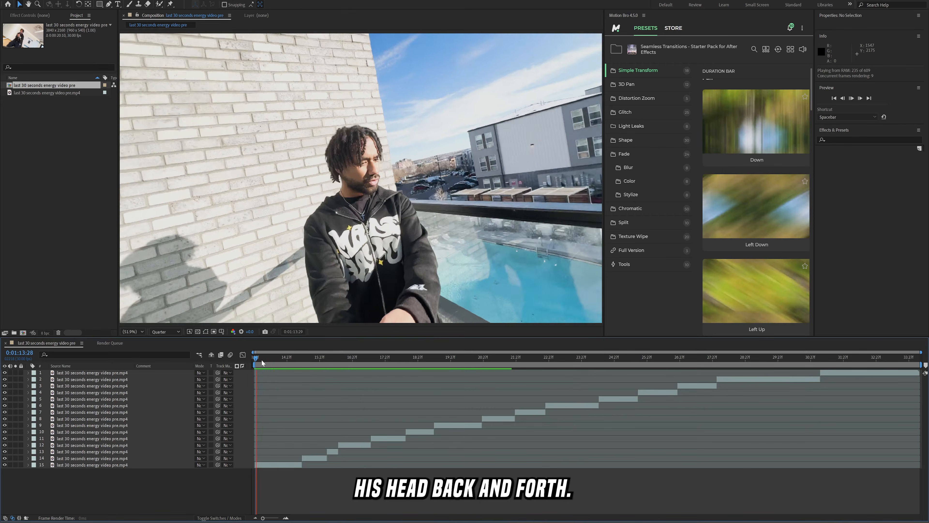
pyautogui.press('space')
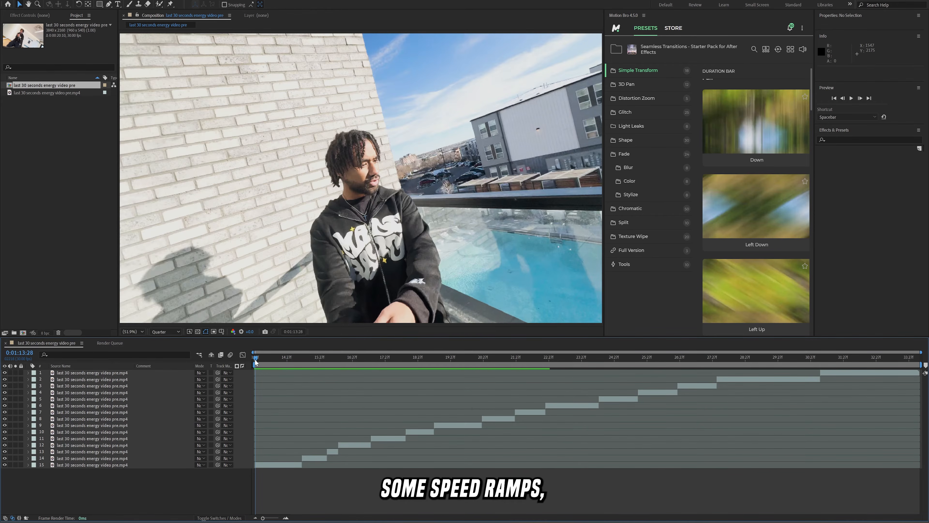
# Stretch the first clip horizontally to a scale of about 240% by 100% and fit the composition in the viewer.
pyautogui.click(285, 464)
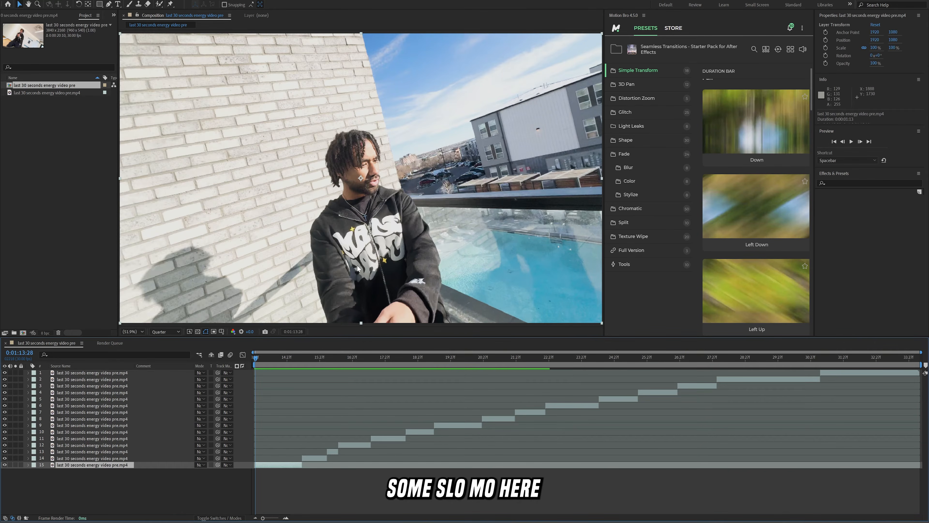
pyautogui.scroll(-2, 421, 189)
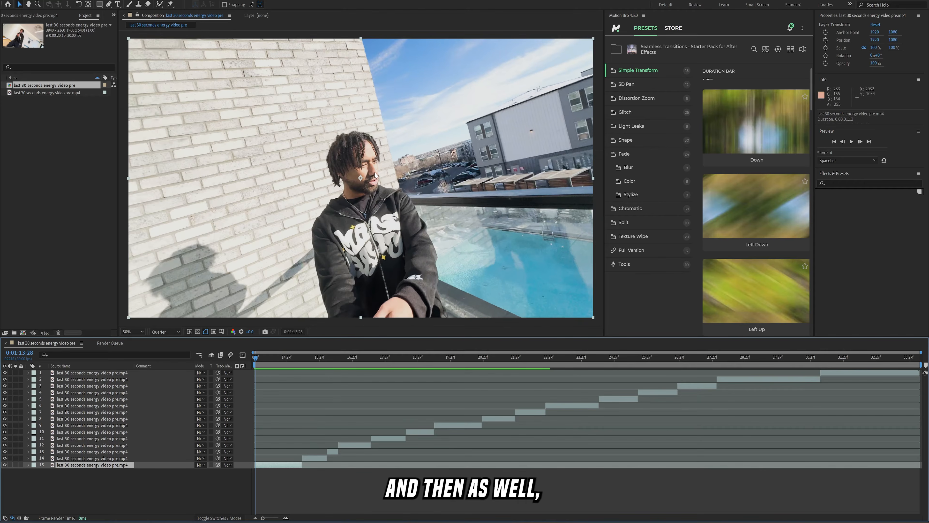
pyautogui.scroll(1, 435, 188)
pyautogui.scroll(-1, 445, 188)
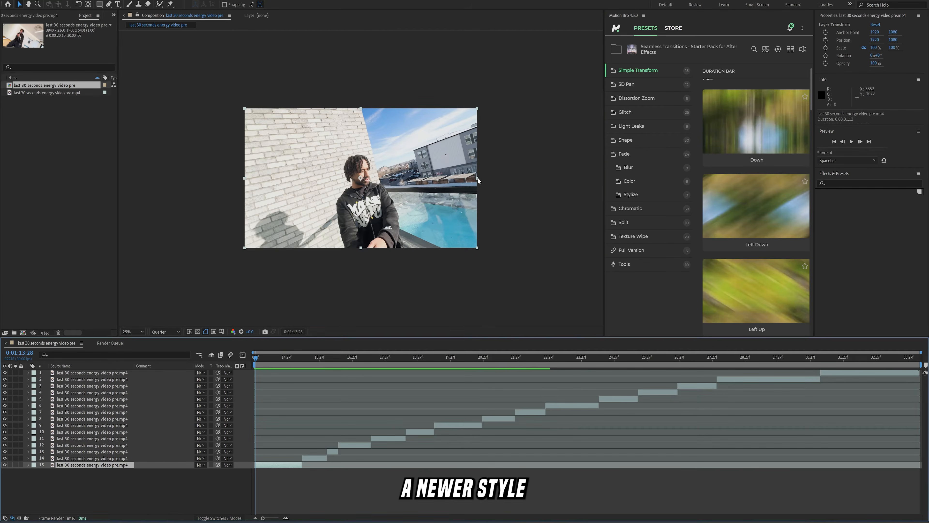
pyautogui.moveTo(477, 177); pyautogui.dragTo(640, 190)
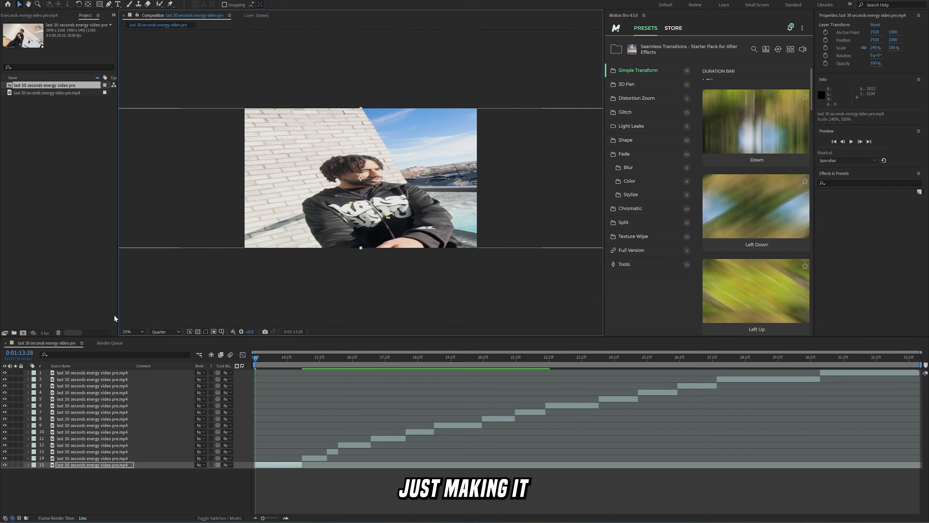
pyautogui.click(131, 333)
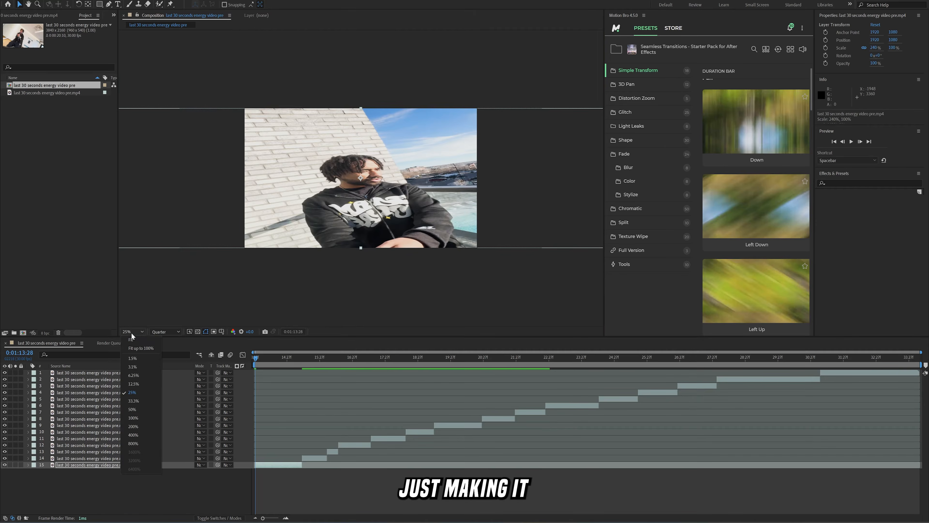
pyautogui.click(133, 336)
# Preview the horizontally stretched first clip from the beginning of the timeline.
pyautogui.press('space')
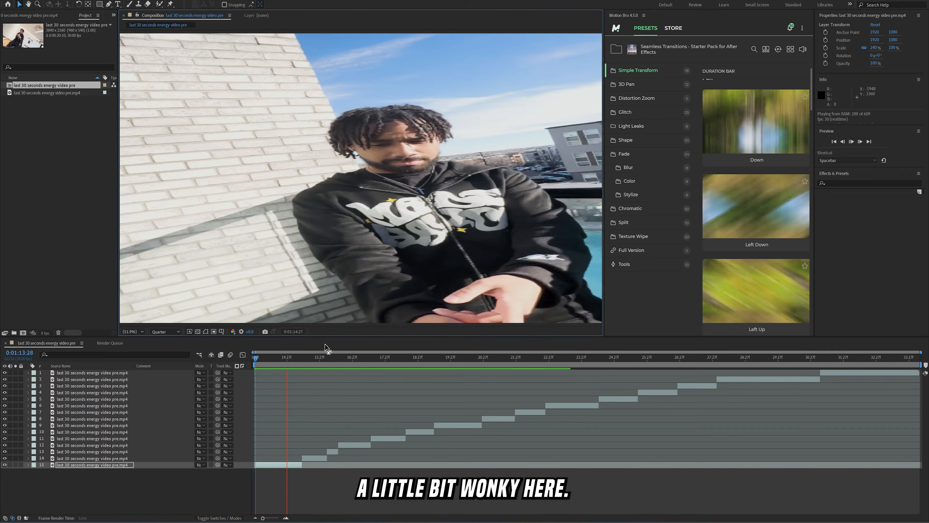
pyautogui.moveTo(290, 360); pyautogui.dragTo(232, 362)
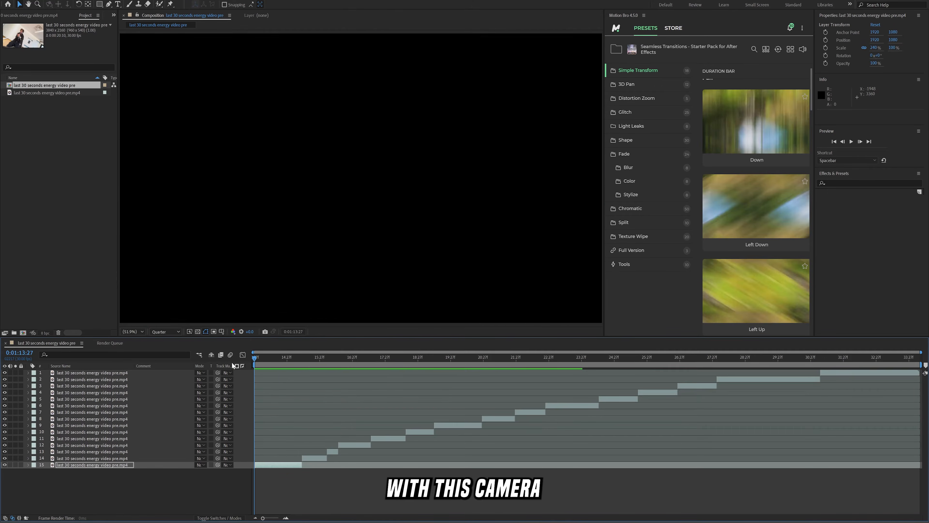
pyautogui.press('space')
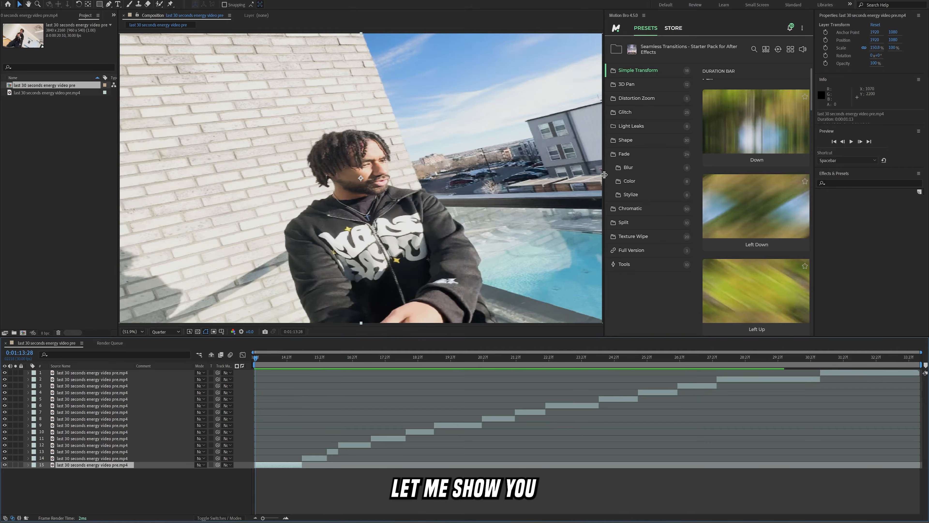
# Switch to Creative Cloud Desktop, search for "motion bro" and locate the Motion Bro plugin listing.
pyautogui.moveTo(603, 205); pyautogui.dragTo(522, 205)
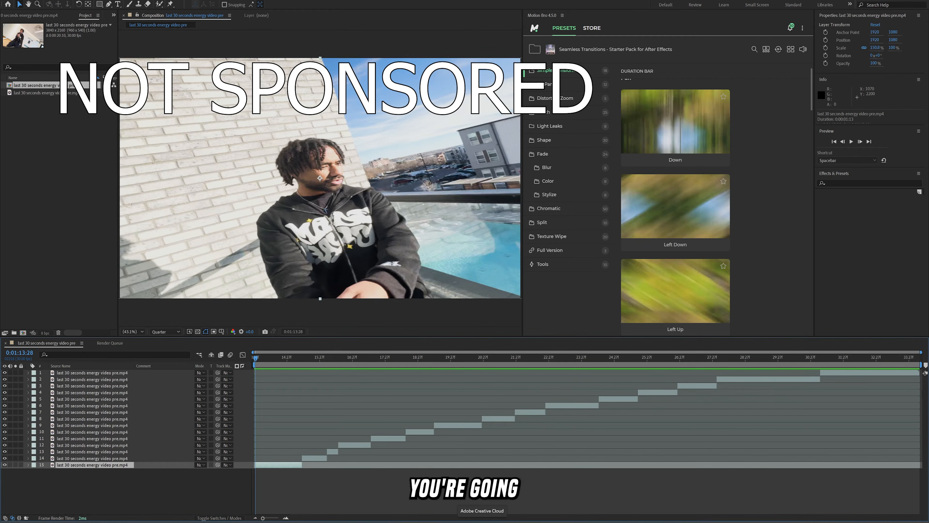
pyautogui.click(482, 522)
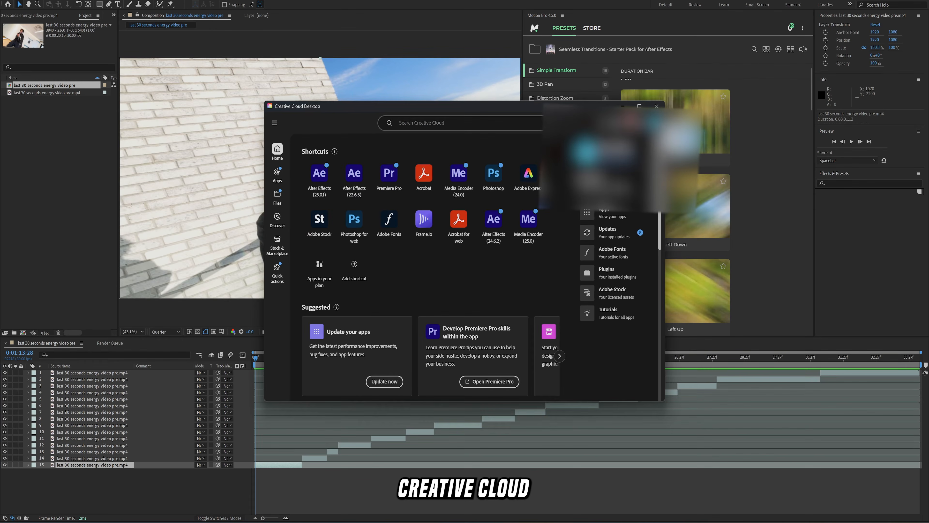
pyautogui.click(454, 123)
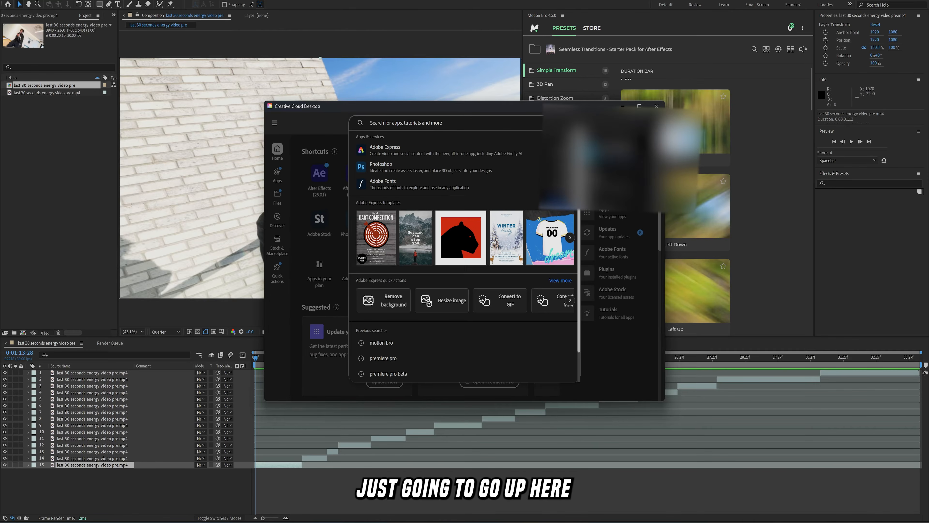
pyautogui.write('motion bro')
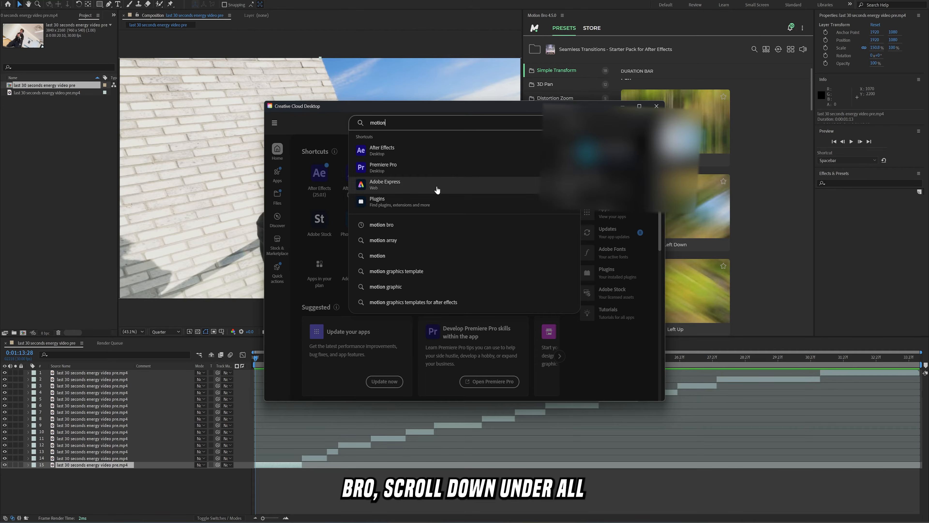
pyautogui.press('Return')
pyautogui.scroll(-10, 424, 211)
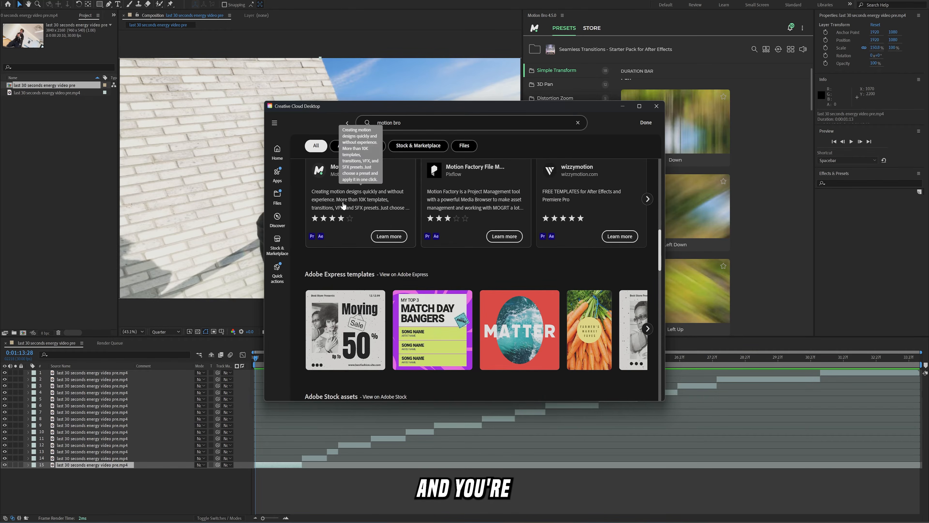
pyautogui.click(344, 206)
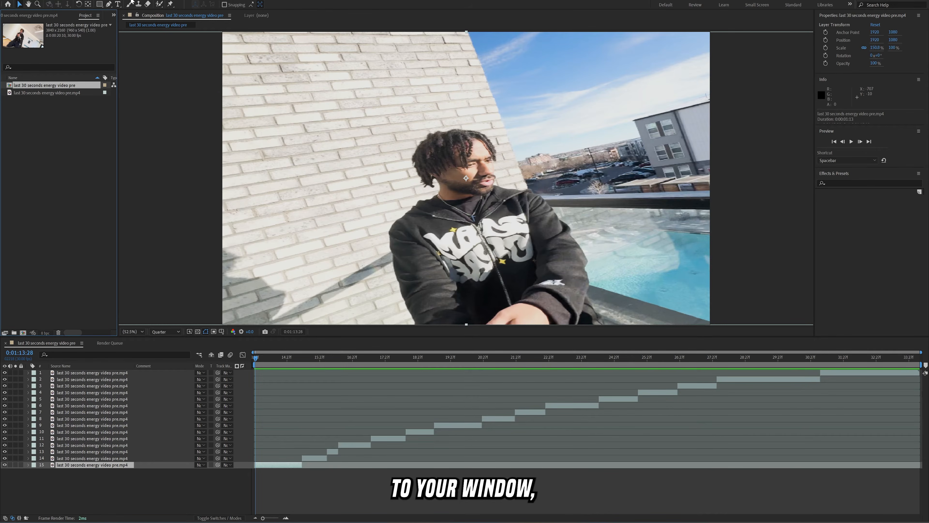
# Return to After Effects, open the Motion Bro 4.5.0 extension and widen its panel beside the composition viewer.
pyautogui.click(132, 1)
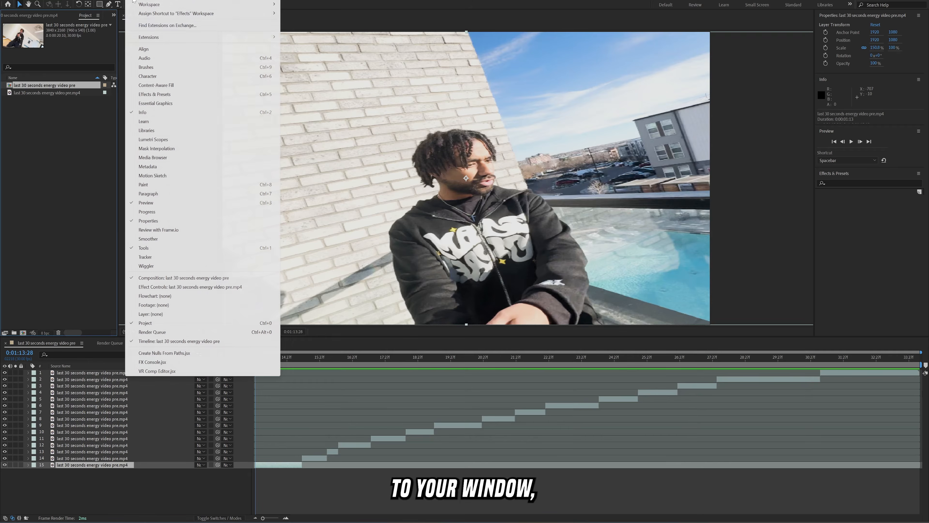
pyautogui.moveTo(145, 37)
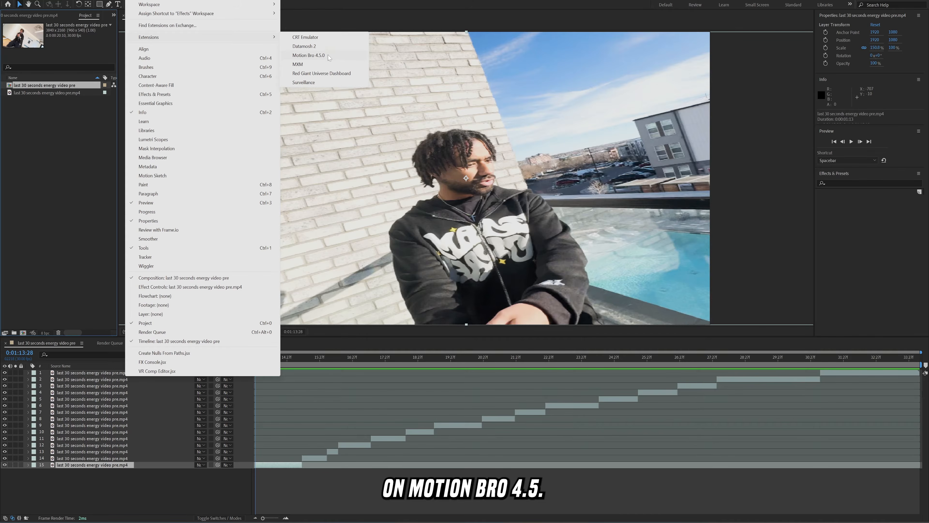
pyautogui.click(308, 56)
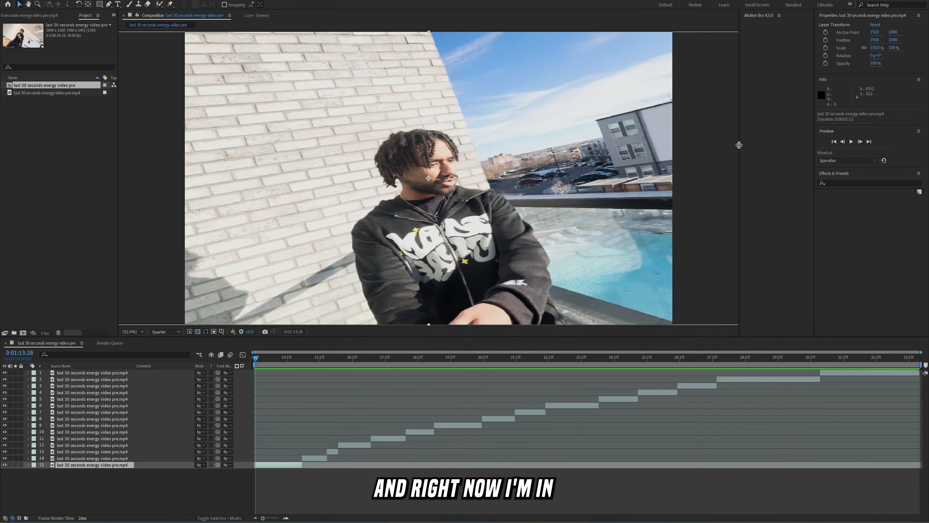
pyautogui.moveTo(740, 145); pyautogui.dragTo(584, 155)
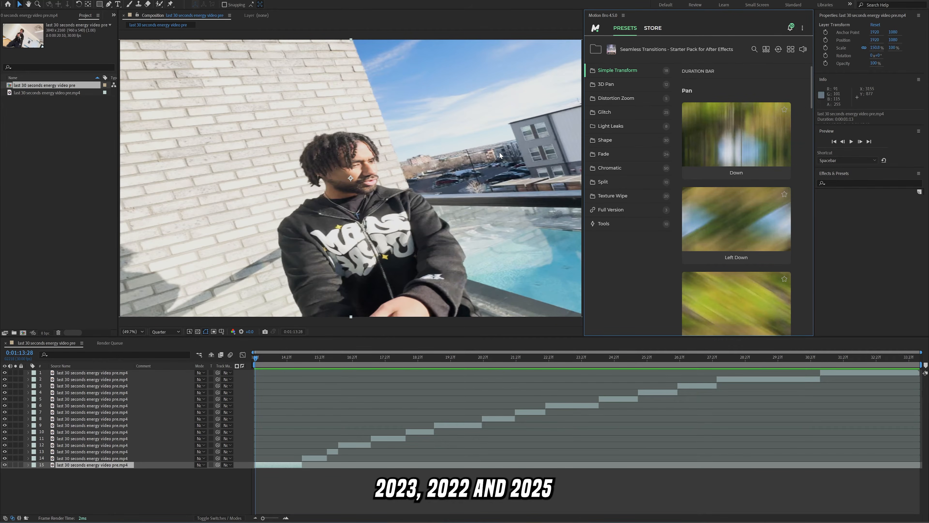
# Browse the Transitions category of the Motion Bro store, enlarging the panel to show two columns of products.
pyautogui.click(652, 28)
pyautogui.click(587, 141)
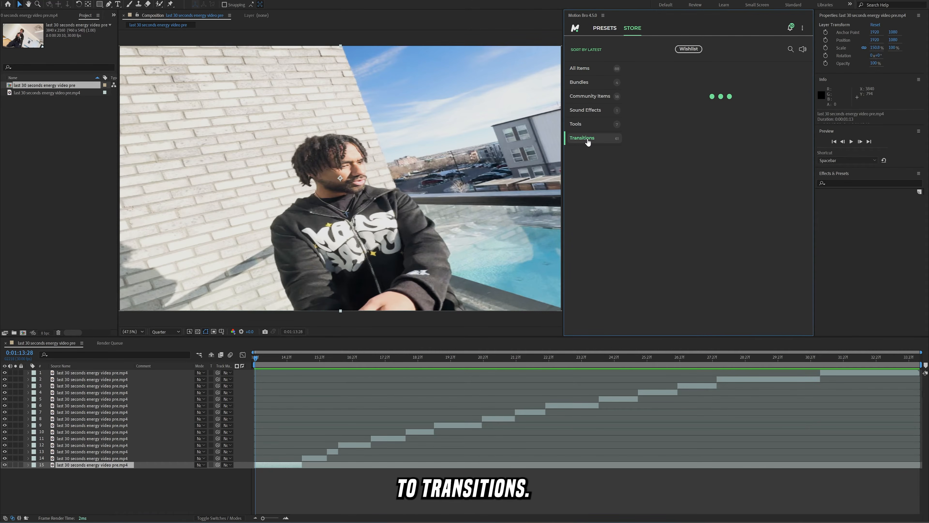
pyautogui.moveTo(562, 161); pyautogui.dragTo(486, 161)
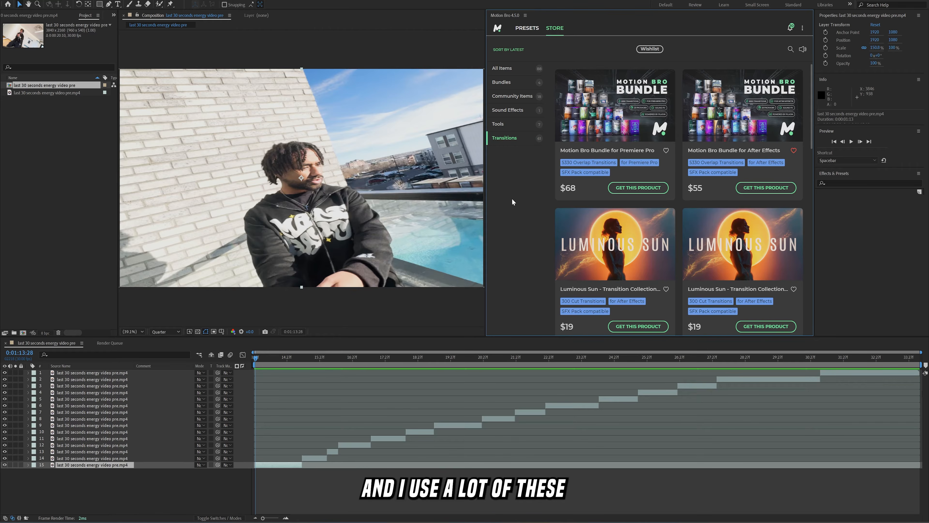
pyautogui.moveTo(812, 116); pyautogui.dragTo(800, 232)
pyautogui.click(800, 232)
pyautogui.click(553, 255)
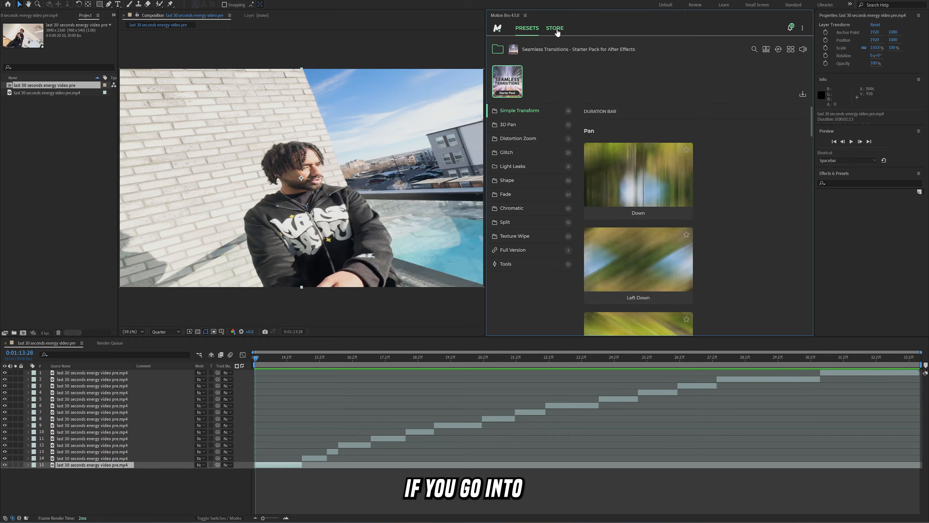
# Compare the extension's store with its installed presets, view the .mbr package installer and close it.
pyautogui.click(556, 32)
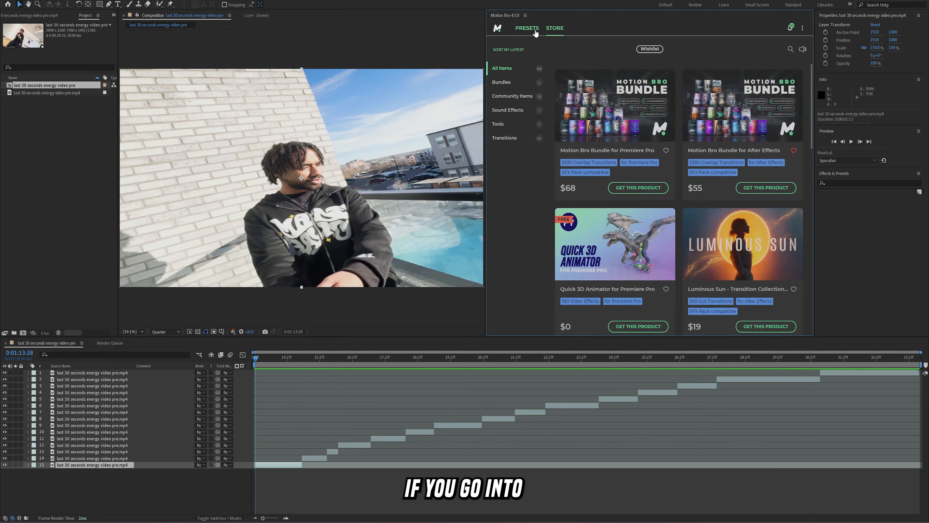
pyautogui.click(534, 30)
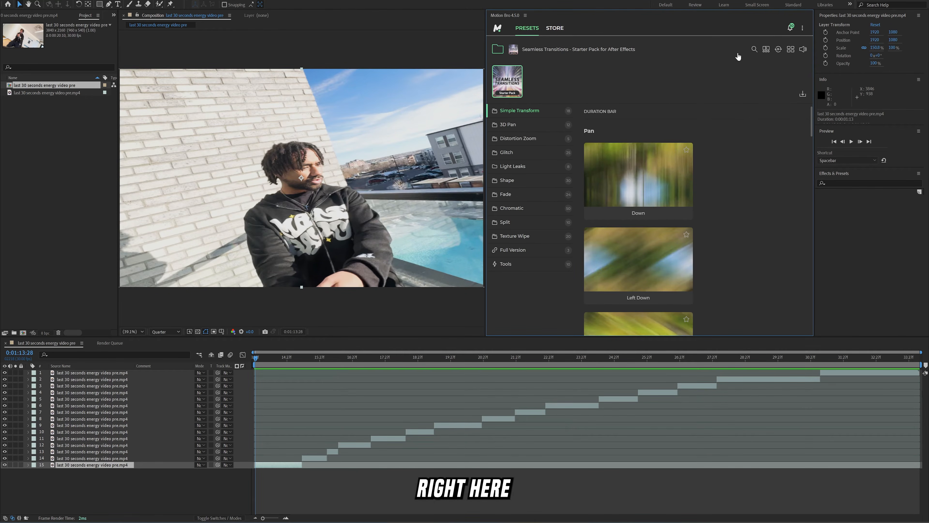
pyautogui.click(802, 95)
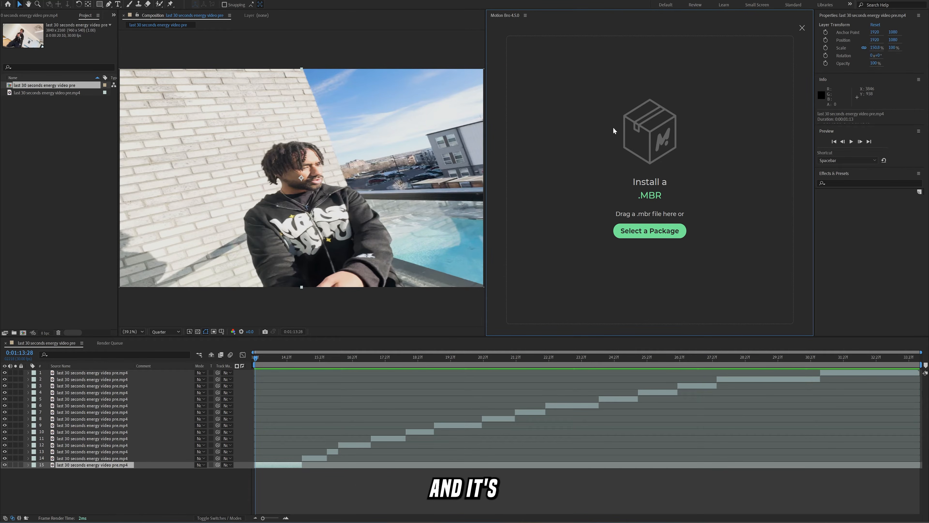
pyautogui.click(802, 28)
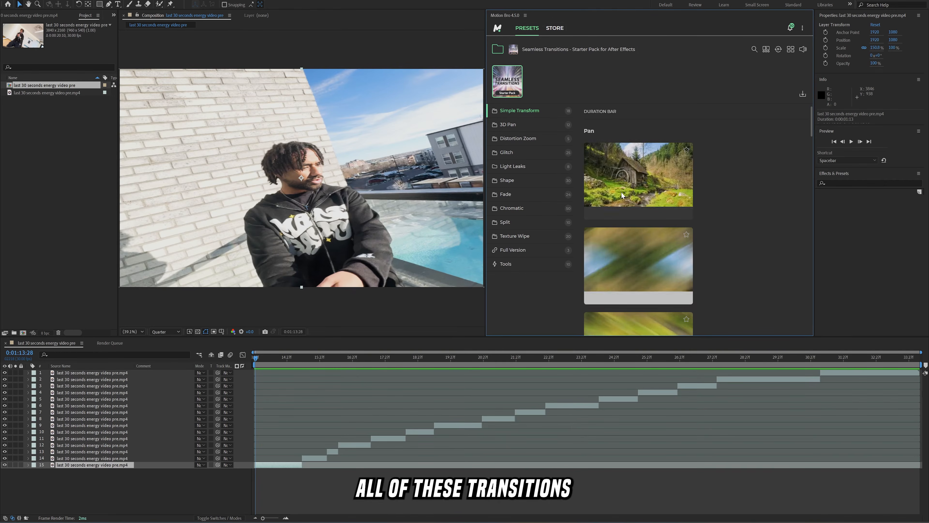
# Look through the Simple Transform transitions of the Seamless Transitions starter pack and open the Fade category.
pyautogui.scroll(-5, 636, 211)
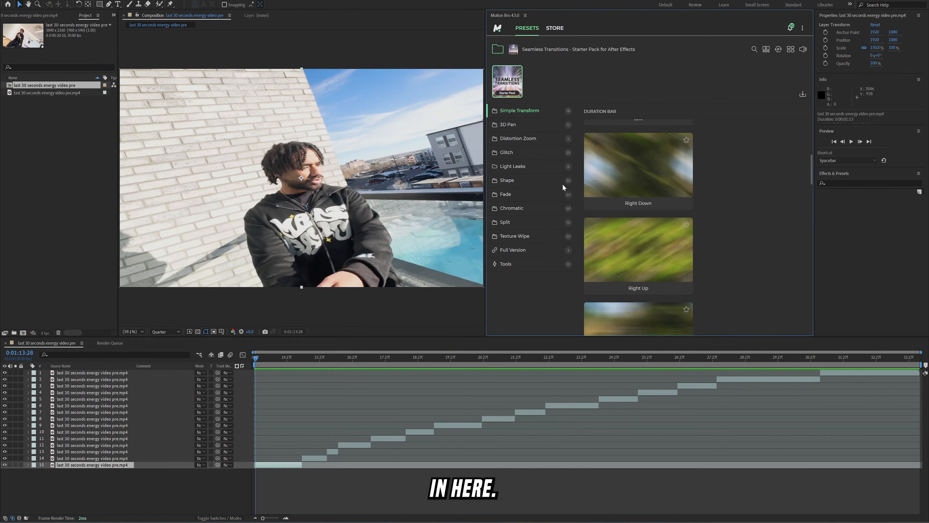
pyautogui.scroll(-6, 640, 180)
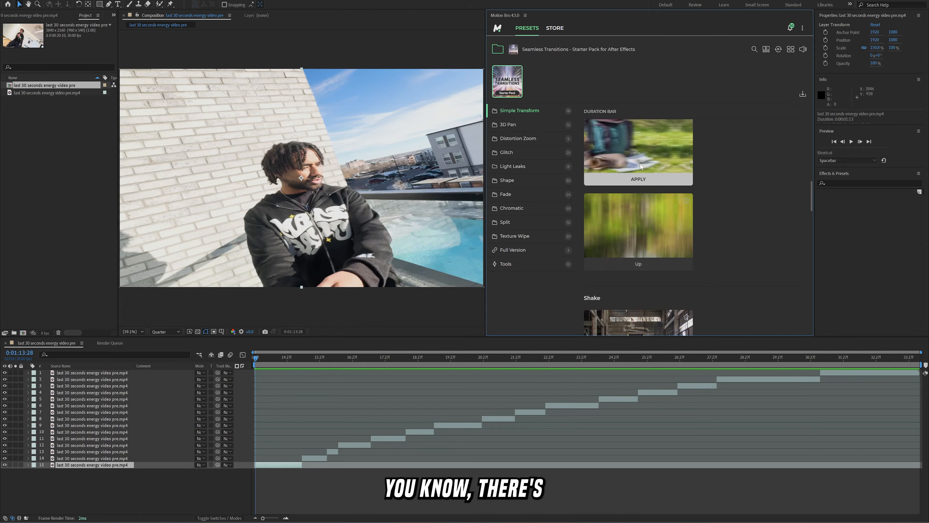
pyautogui.click(524, 195)
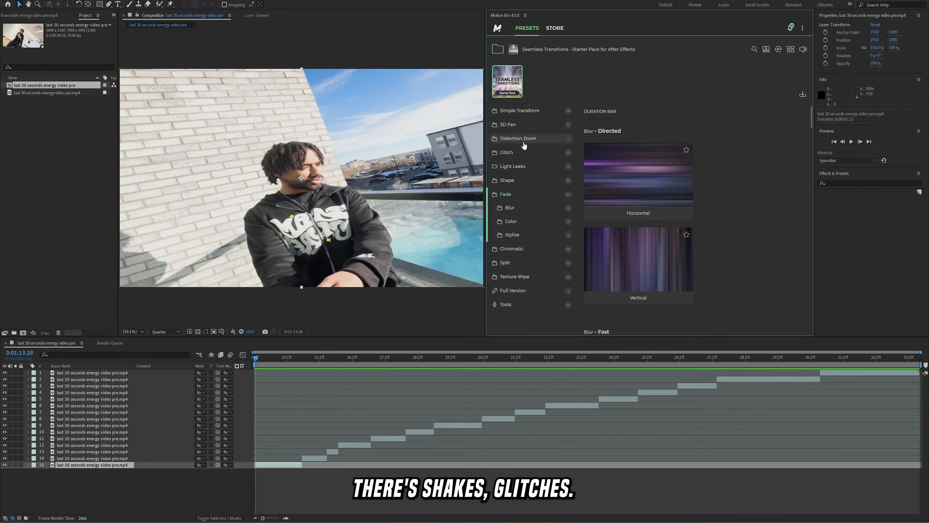
# Preview the Glitch category's transitions, from the Displacement presets through Shake to the Simple Invert and Offset presets.
pyautogui.click(523, 152)
pyautogui.moveTo(643, 176)
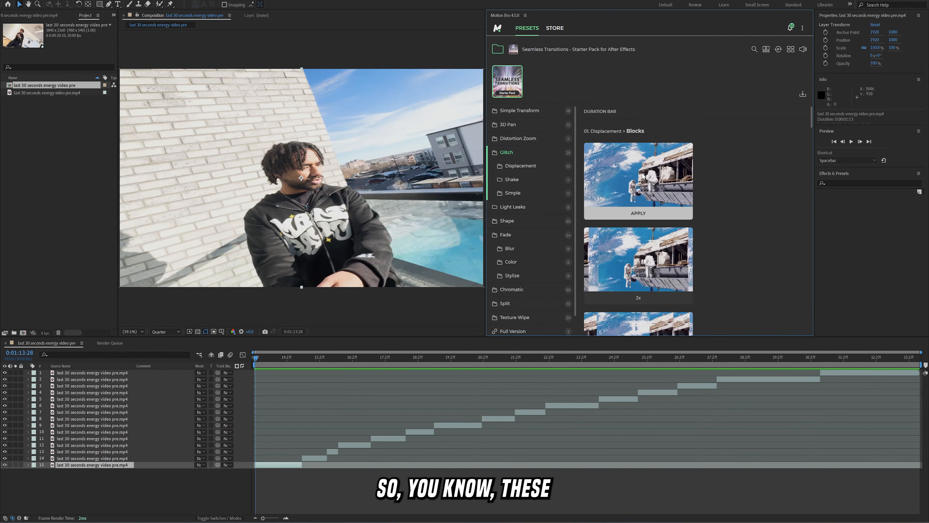
pyautogui.scroll(-2, 645, 183)
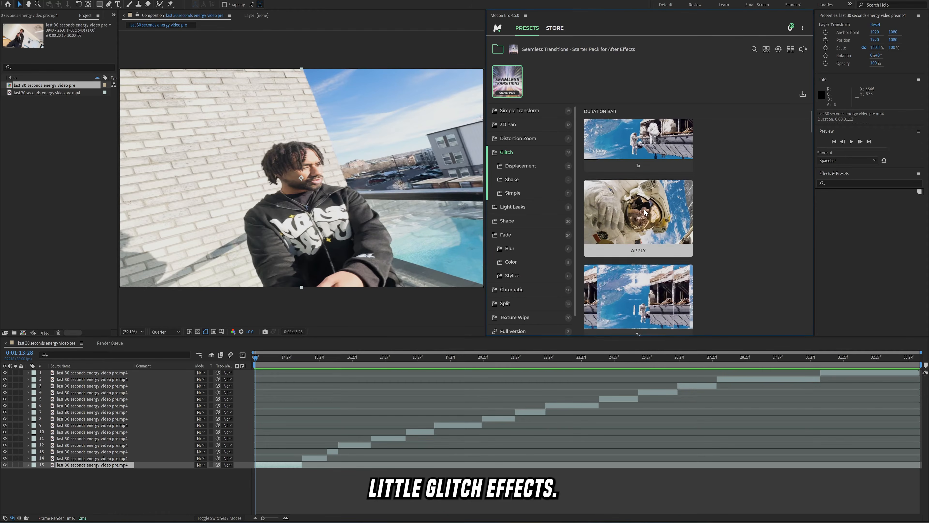
pyautogui.scroll(-4, 645, 208)
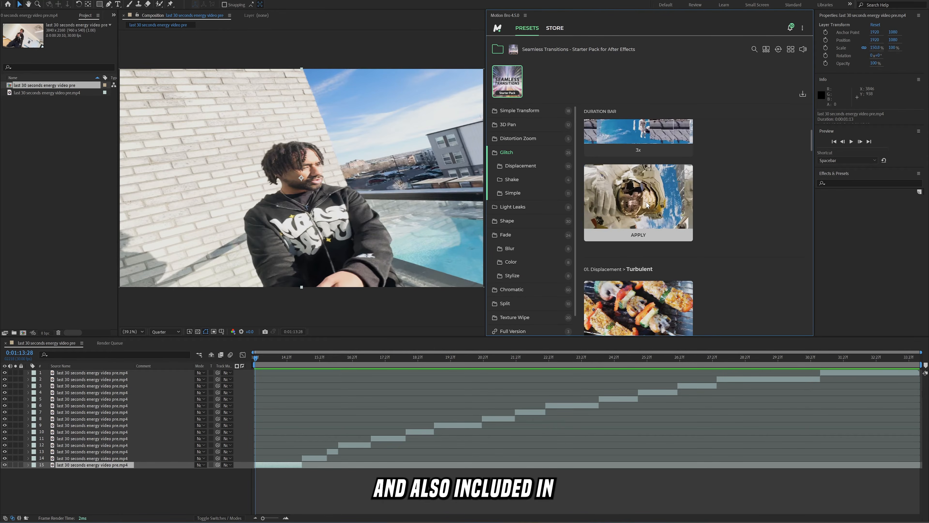
pyautogui.scroll(-3, 648, 205)
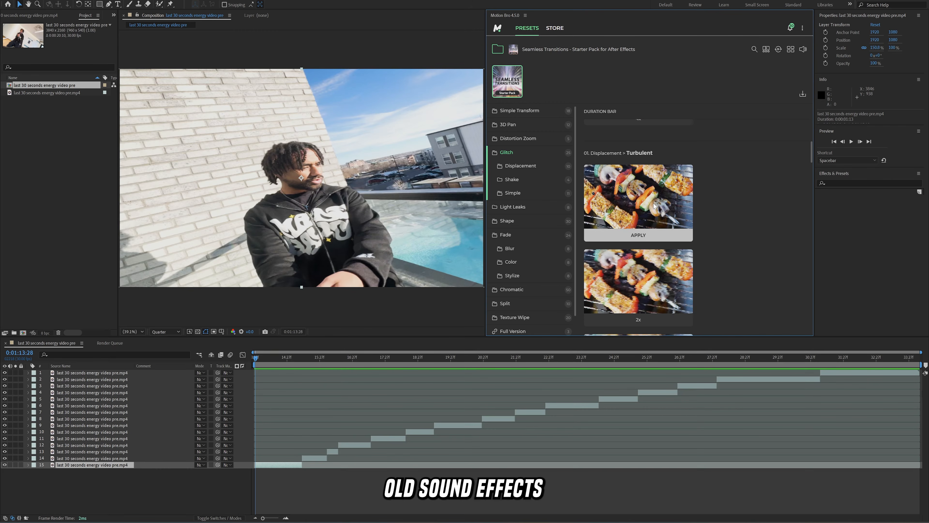
pyautogui.scroll(-3, 649, 197)
pyautogui.scroll(-6, 644, 190)
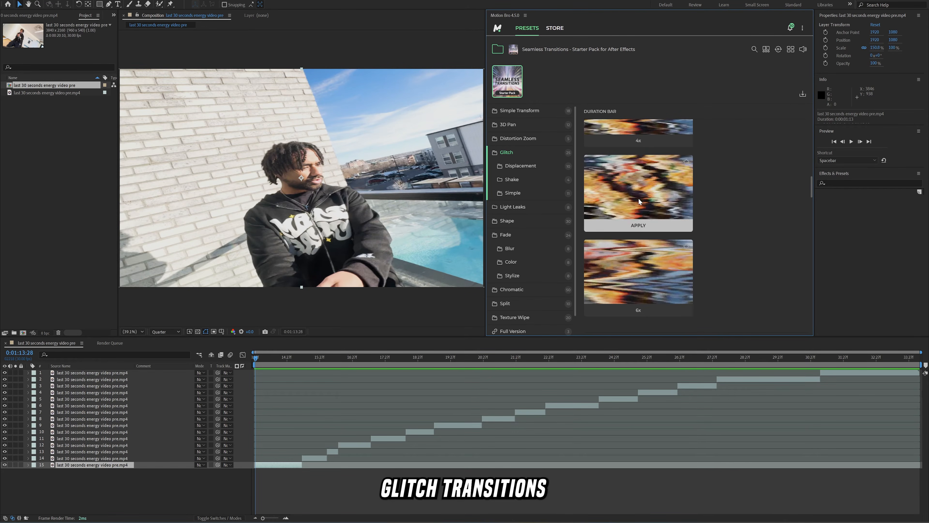
pyautogui.scroll(-1, 640, 196)
pyautogui.scroll(-10, 642, 194)
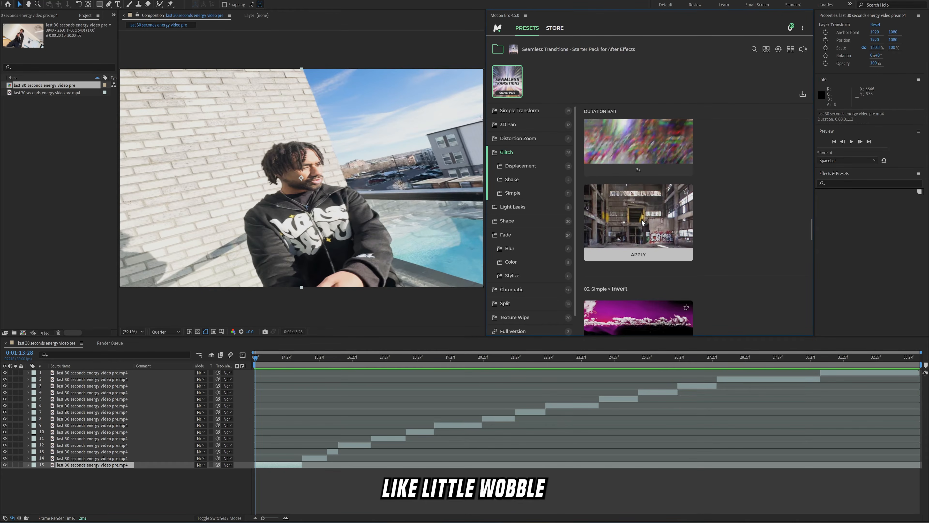
pyautogui.scroll(-10, 642, 220)
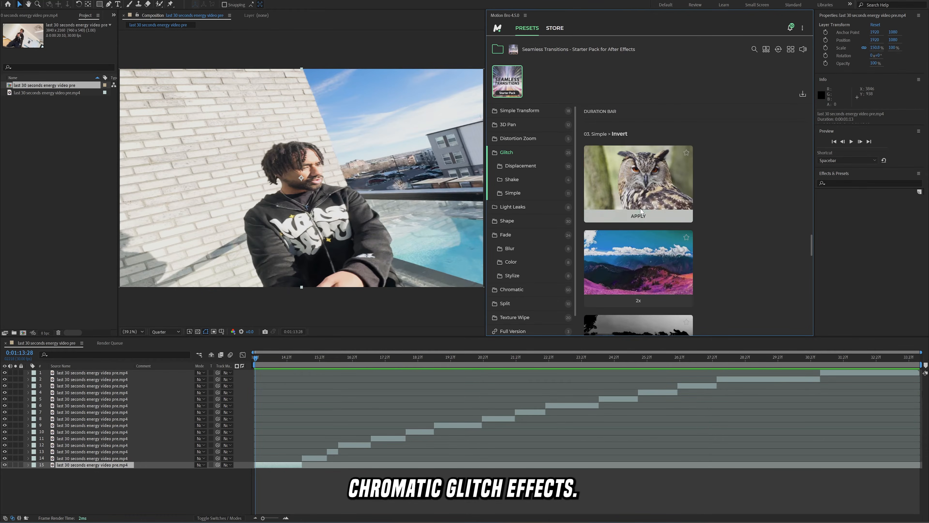
pyautogui.scroll(-10, 622, 212)
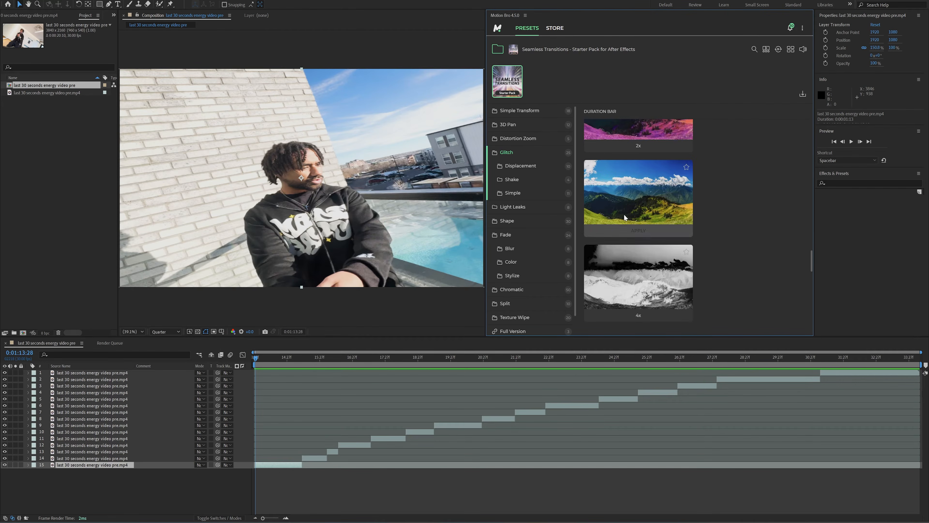
pyautogui.scroll(-7, 624, 213)
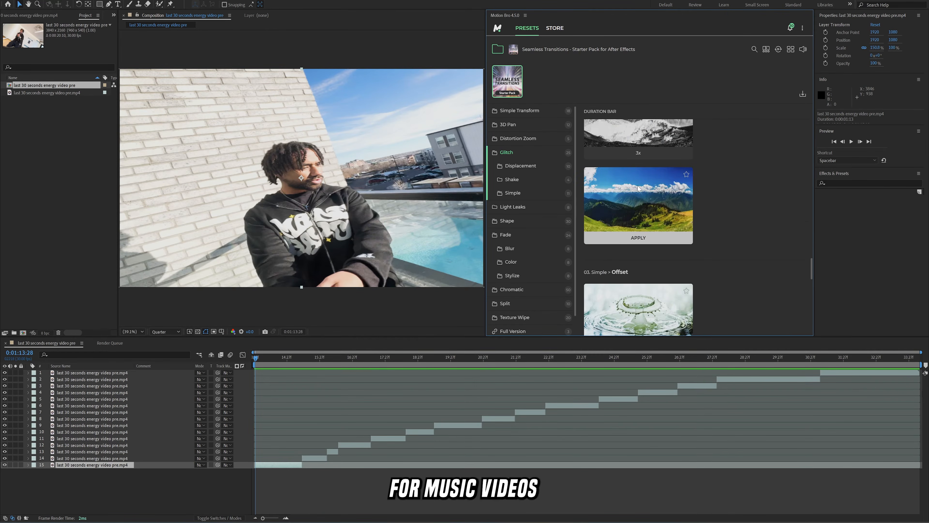
pyautogui.scroll(-6, 643, 206)
# Browse the Shake presets in the Simple Transform category down to the 6x version.
pyautogui.click(520, 112)
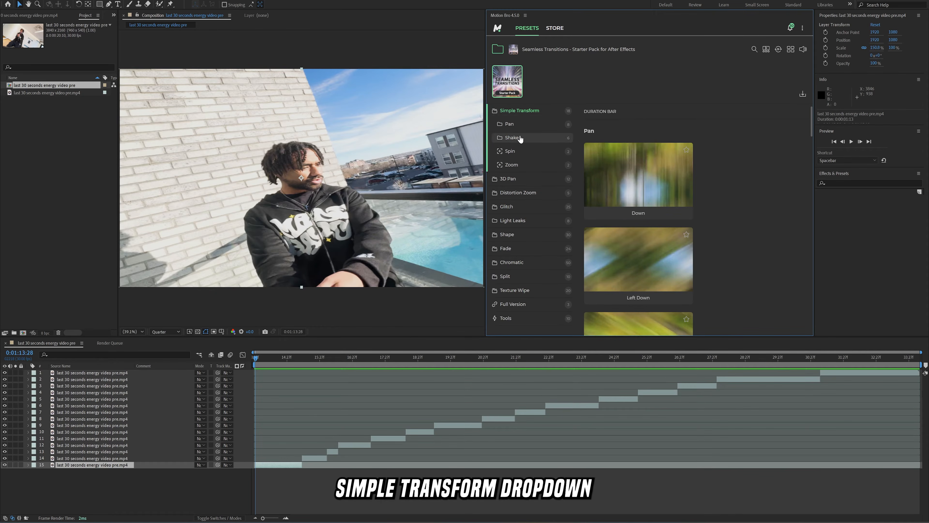
pyautogui.click(520, 138)
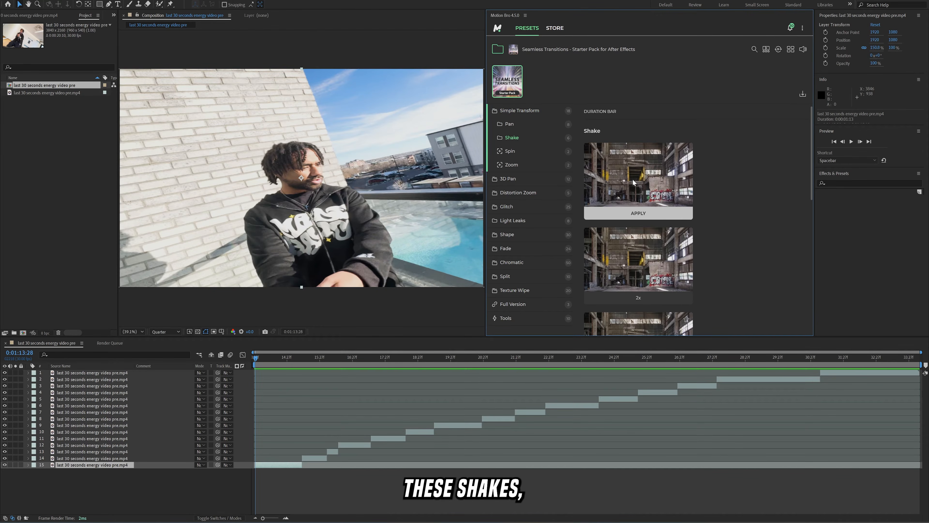
pyautogui.scroll(-4, 647, 251)
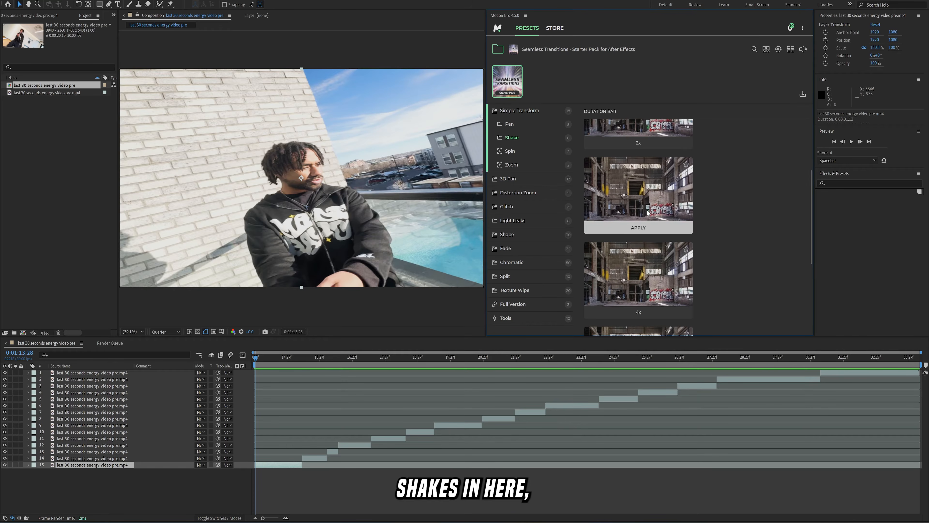
pyautogui.scroll(-4, 646, 260)
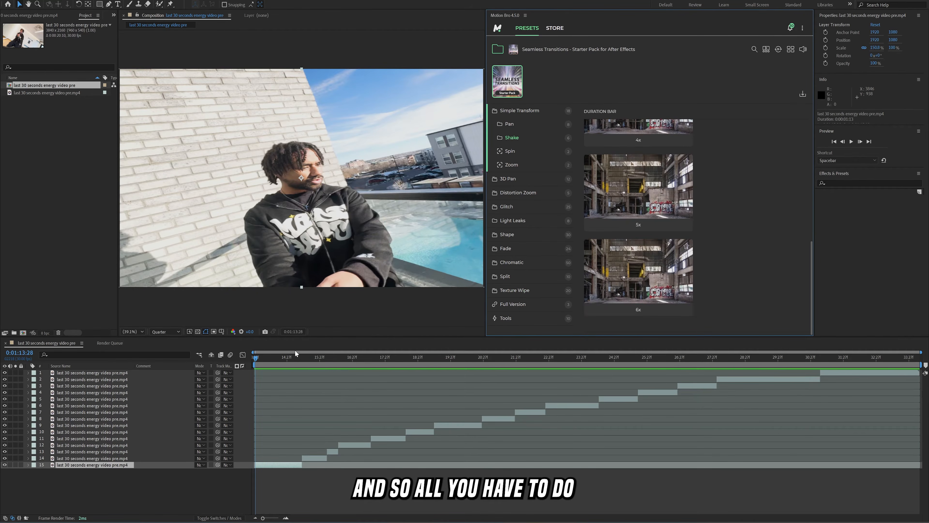
# Try the 6x Shake preset on the second clip, the car shot, at its first frame.
pyautogui.click(303, 359)
pyautogui.click(313, 459)
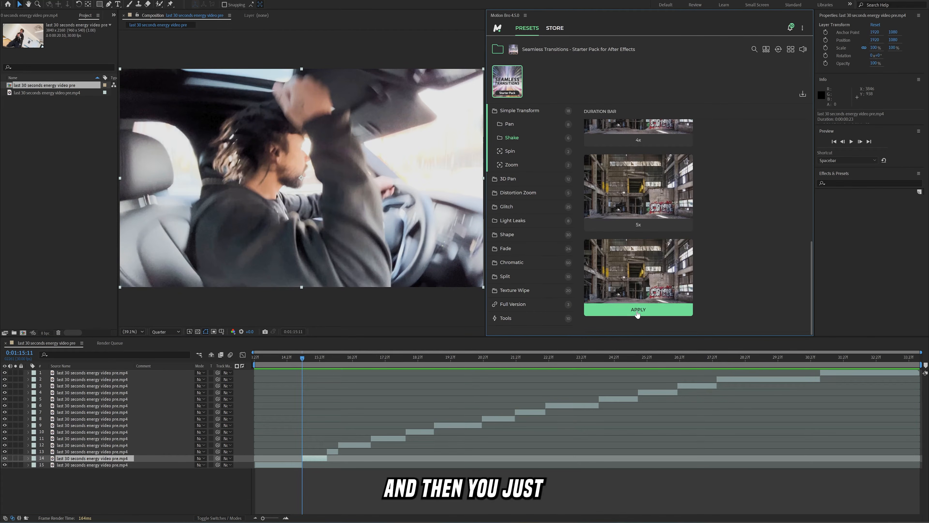
pyautogui.click(638, 312)
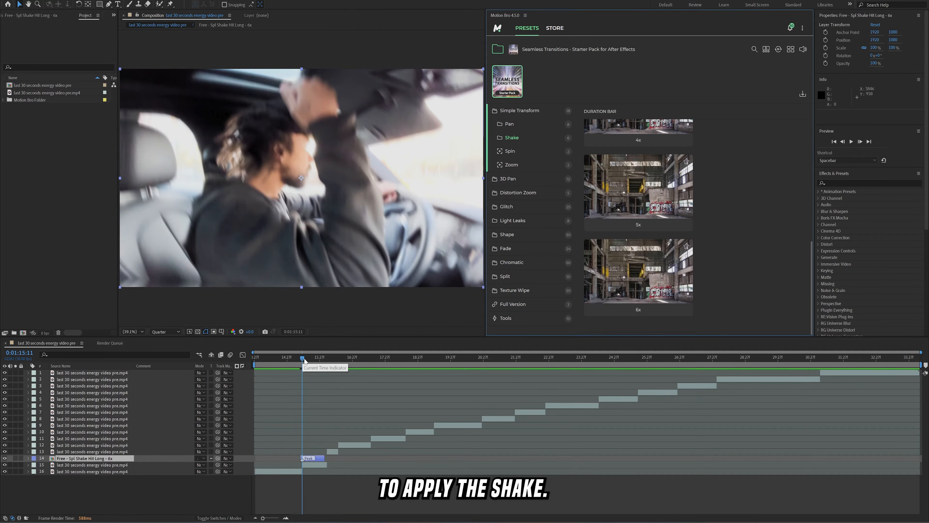
# Play back the shake at the cut into the car shot, check its frames and undo the preset.
pyautogui.moveTo(305, 361); pyautogui.dragTo(297, 361)
pyautogui.press('space')
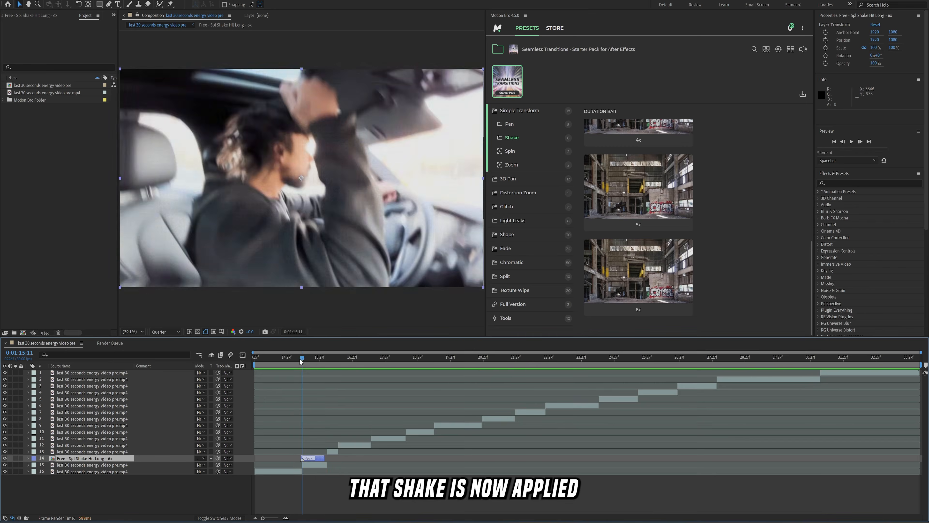
pyautogui.press('space')
pyautogui.click(306, 361)
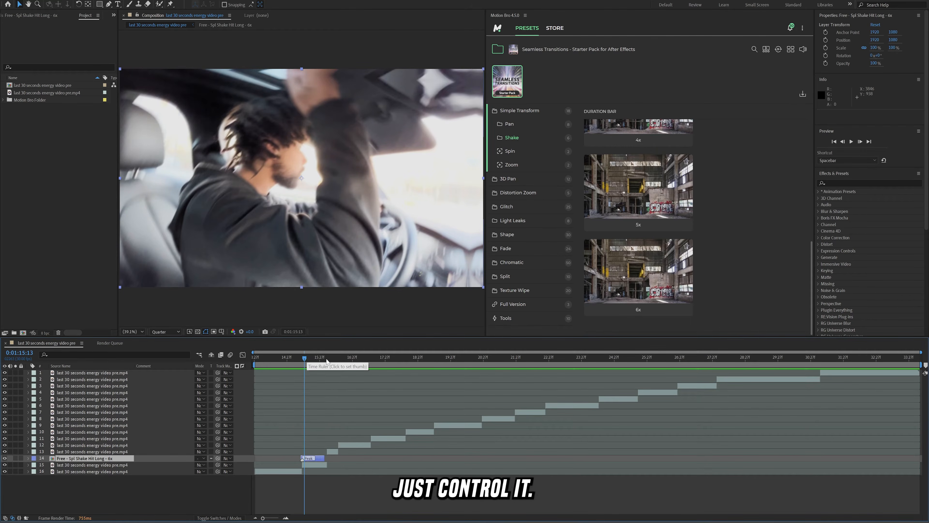
pyautogui.hotkey('ctrl', 'z')
# Look through the Zoom and Spin transitions of the Simple Transform category and collapse its subcategories.
pyautogui.scroll(7, 658, 247)
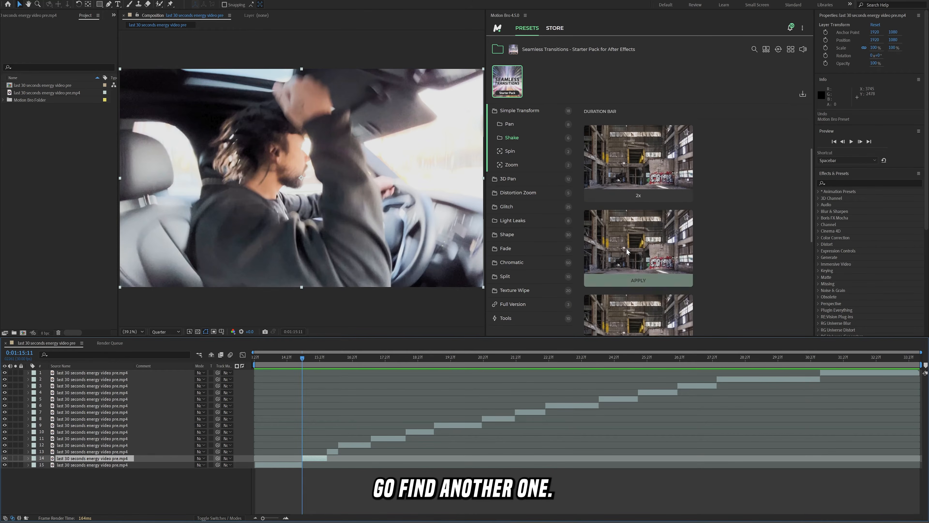
pyautogui.click(516, 165)
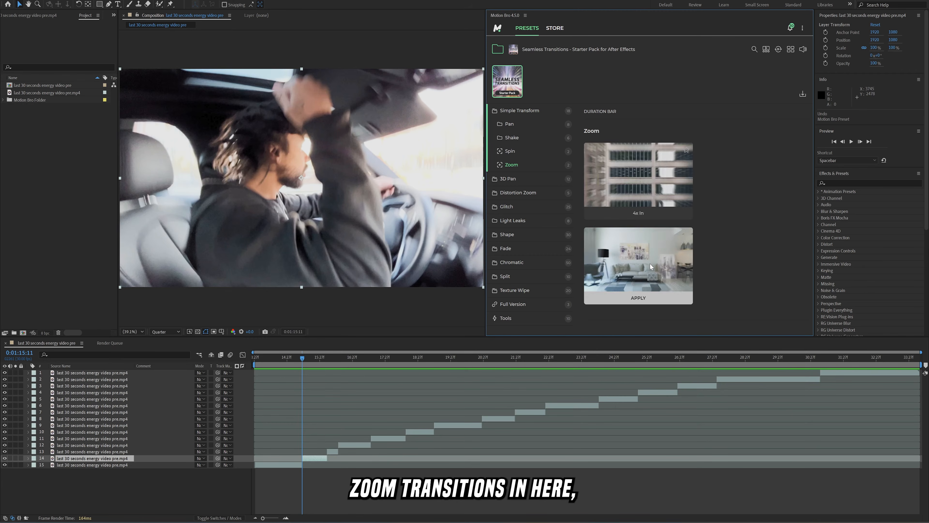
pyautogui.click(527, 152)
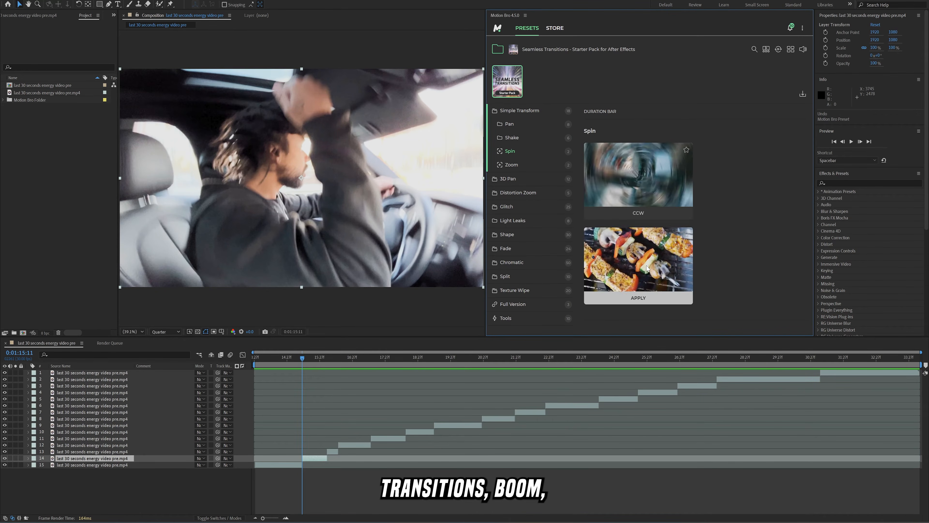
pyautogui.click(532, 113)
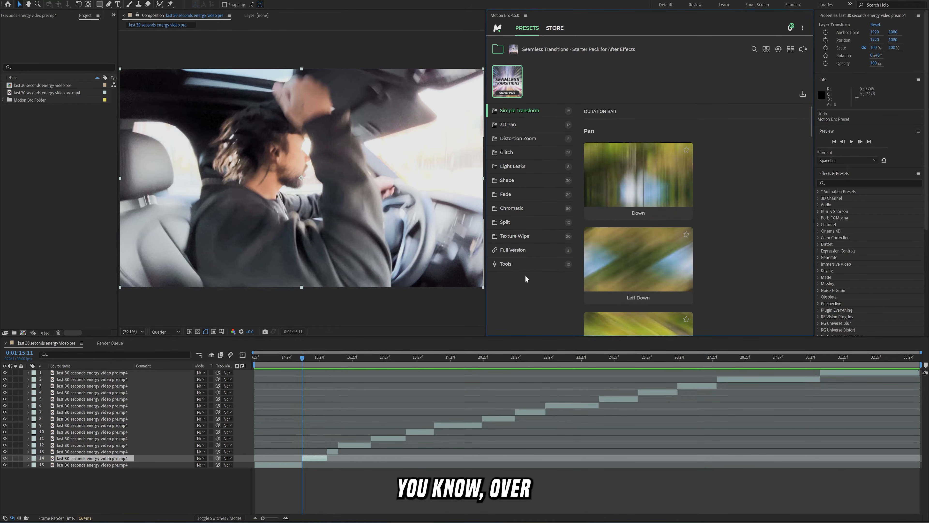
# Apply the Horizontal directed blur preset from the Fade category at the cut into the car shot and play it back.
pyautogui.click(519, 209)
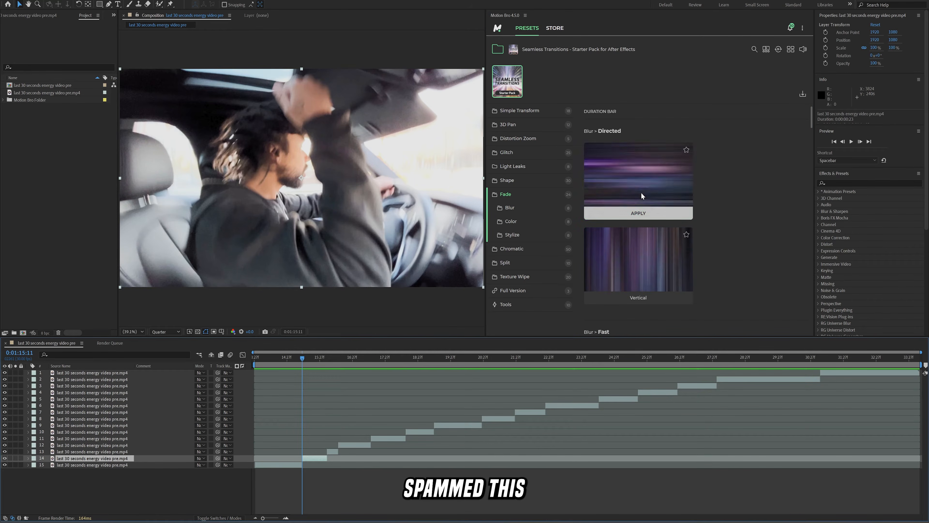
pyautogui.click(639, 214)
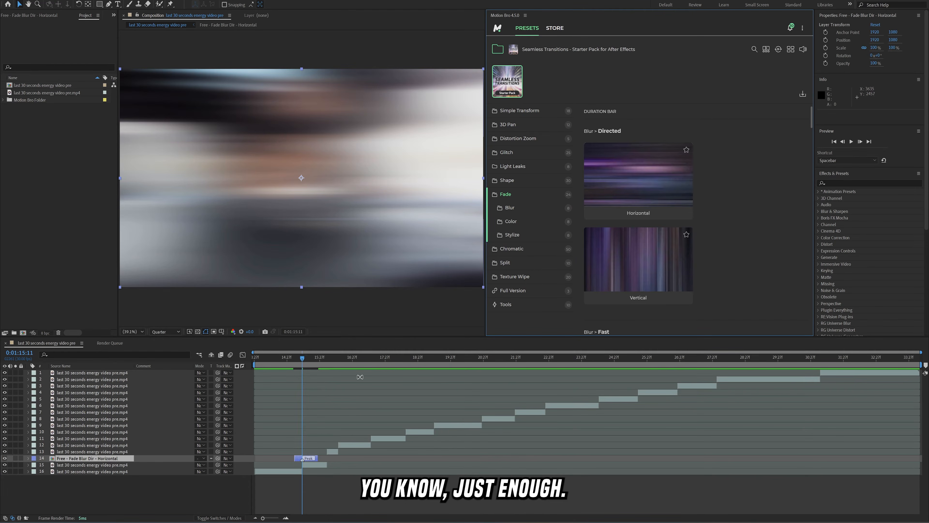
pyautogui.click(287, 358)
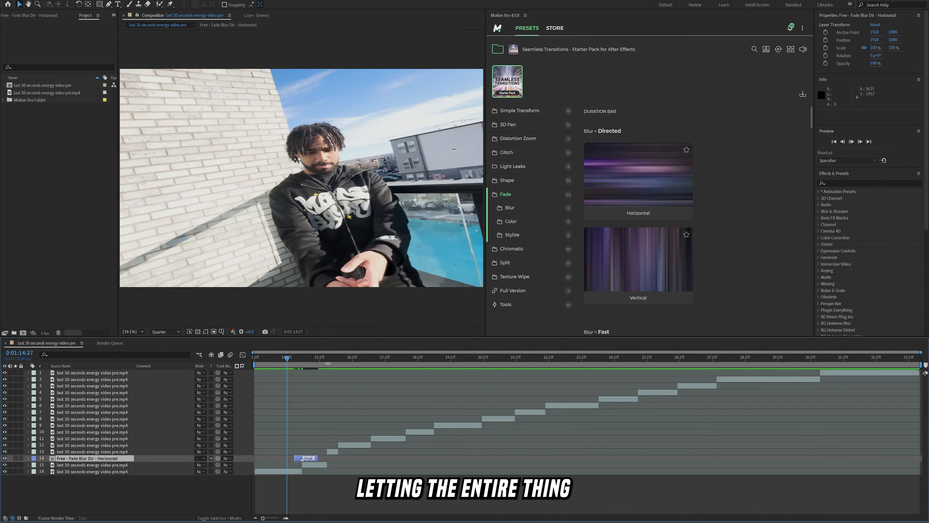
pyautogui.press('space')
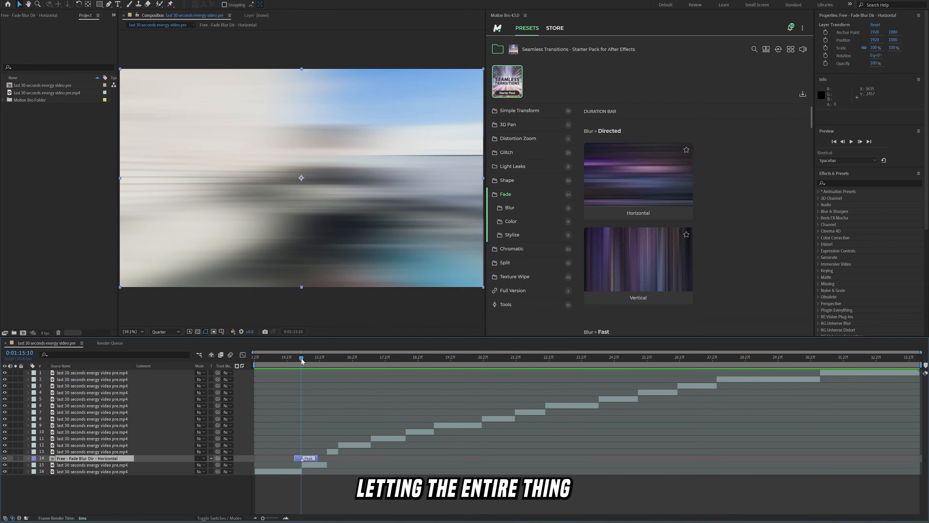
# Split the Horizontal blur transition layer at 0:01:15:08, three frames before the cut, and delete the earlier part.
pyautogui.click(302, 358)
pyautogui.press('pageup')
pyautogui.press('pageup')
pyautogui.press('pageup')
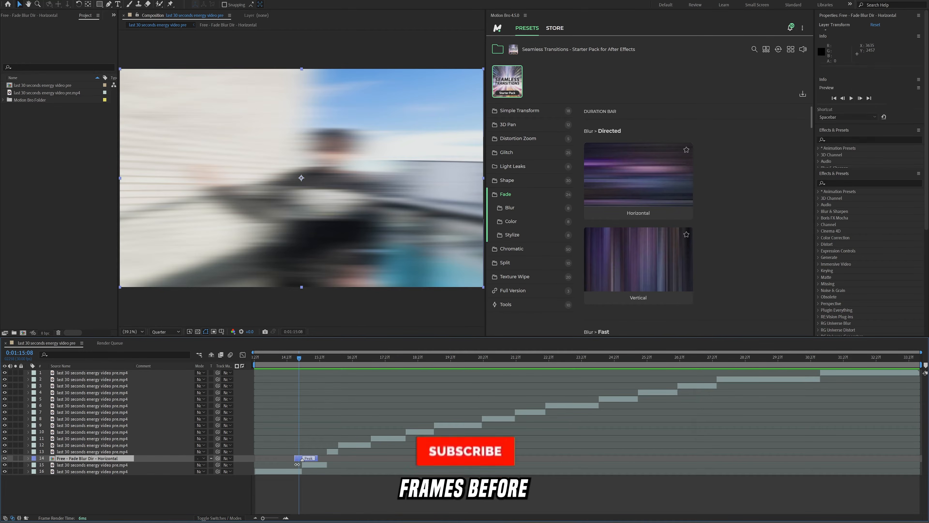
pyautogui.hotkey('ctrl', 'shift', 'd')
pyautogui.press('Delete')
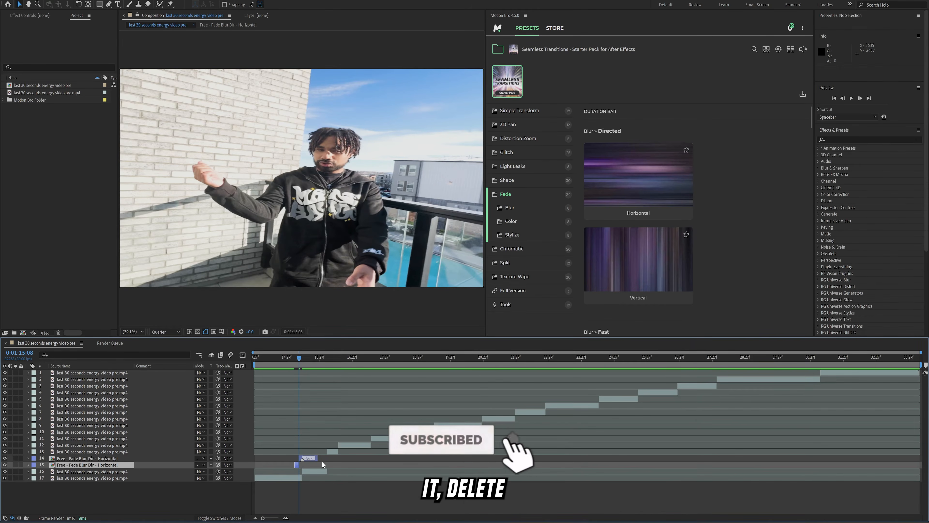
# Split the Horizontal blur transition at 0:01:15:15, four frames after its peak, and delete the later part.
pyautogui.press('pagedown')
pyautogui.press('pagedown')
pyautogui.press('pagedown')
pyautogui.press('pagedown')
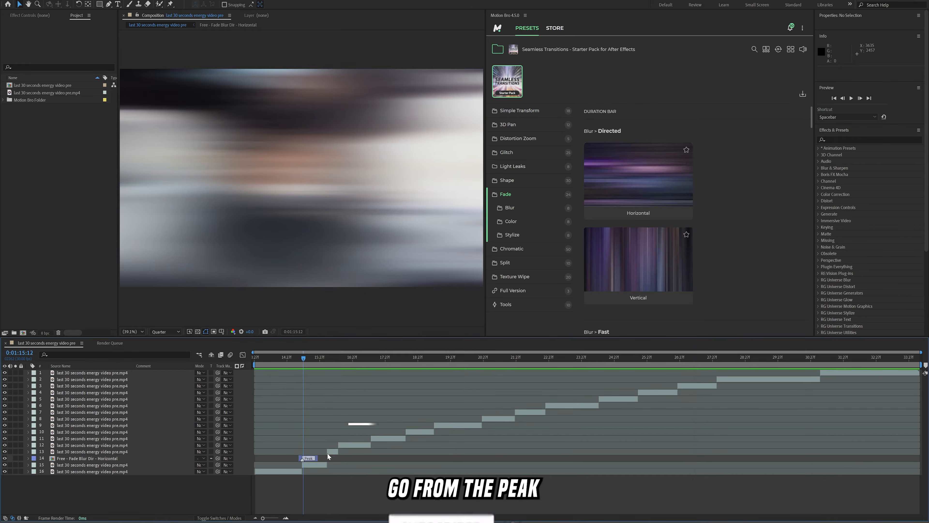
pyautogui.moveTo(564, 360)
pyautogui.mouseDown()
pyautogui.moveTo(555, 360)
pyautogui.moveTo(578, 360)
pyautogui.mouseUp()
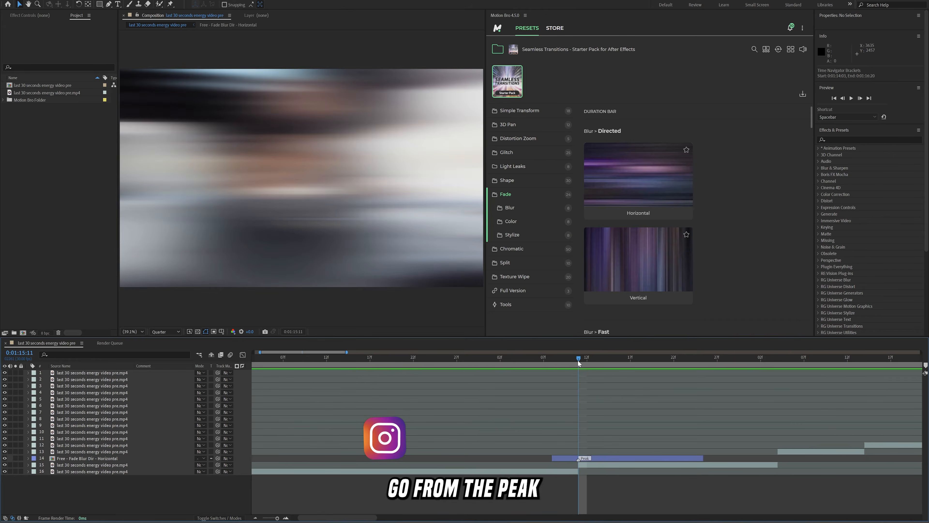
pyautogui.click(608, 456)
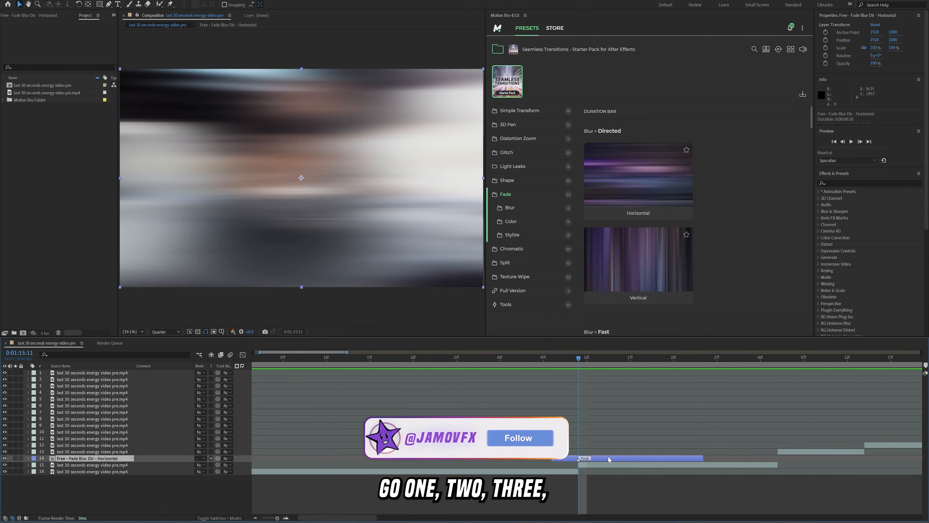
pyautogui.press('pagedown')
pyautogui.press('pagedown')
pyautogui.press('pagedown')
pyautogui.press('pagedown')
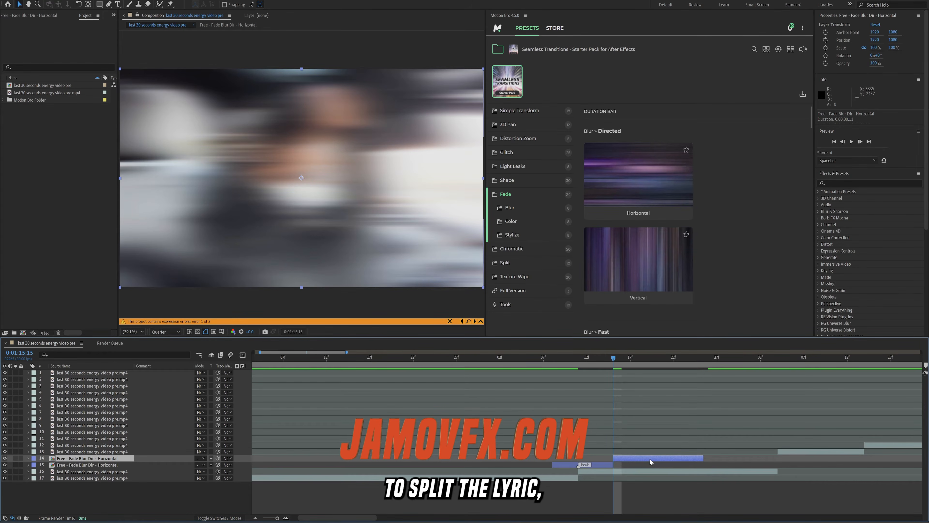
pyautogui.hotkey('ctrl', 'shift', 'd')
pyautogui.press('Delete')
# Play back the shortened blur transition and look through the Vertical and Fast blur presets in the Fade category.
pyautogui.moveTo(619, 358); pyautogui.dragTo(526, 360)
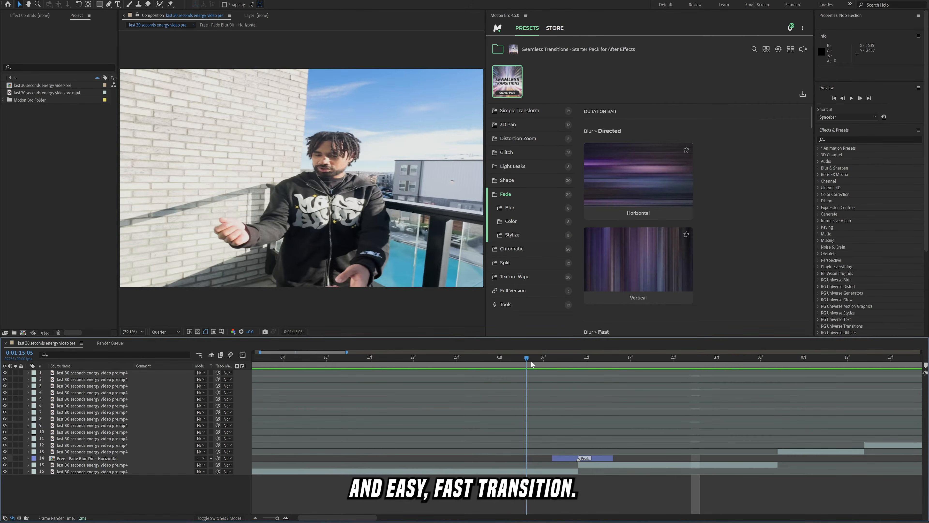
pyautogui.press('space')
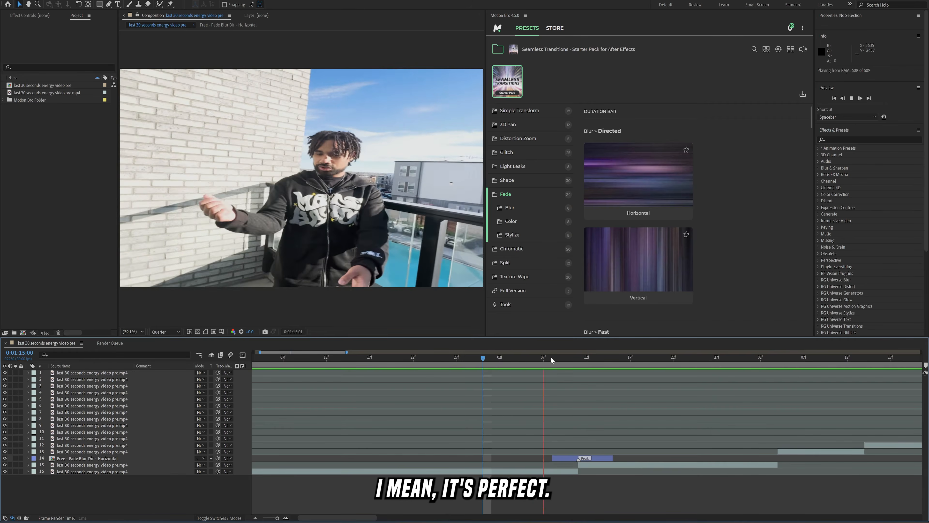
pyautogui.click(579, 355)
pyautogui.moveTo(642, 270)
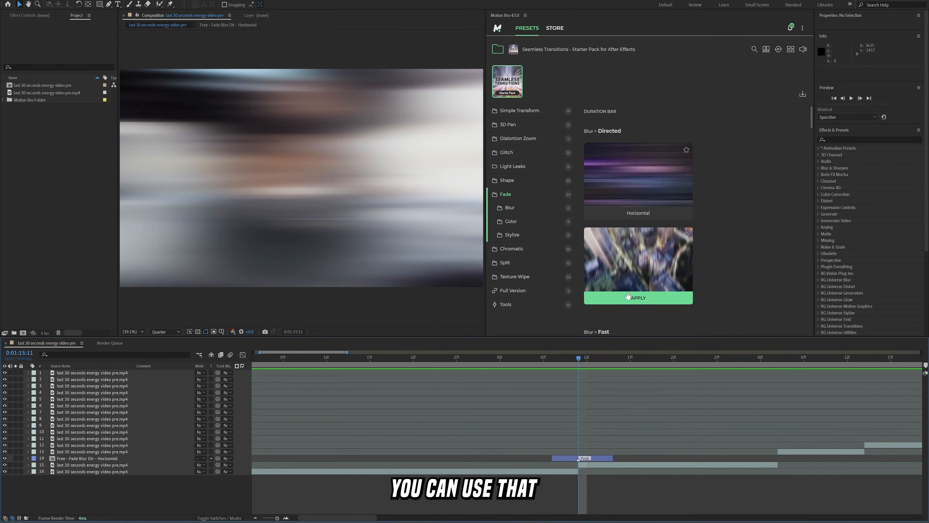
pyautogui.scroll(-6, 641, 270)
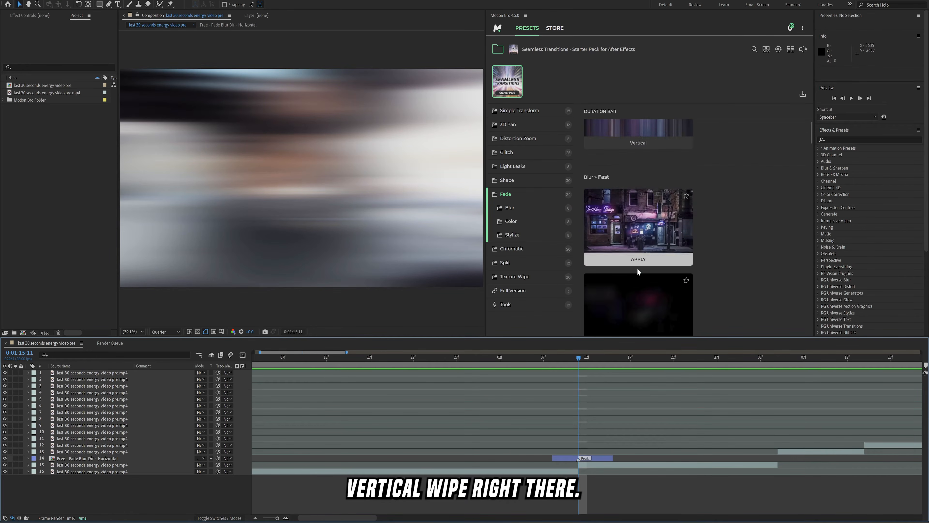
pyautogui.moveTo(643, 213)
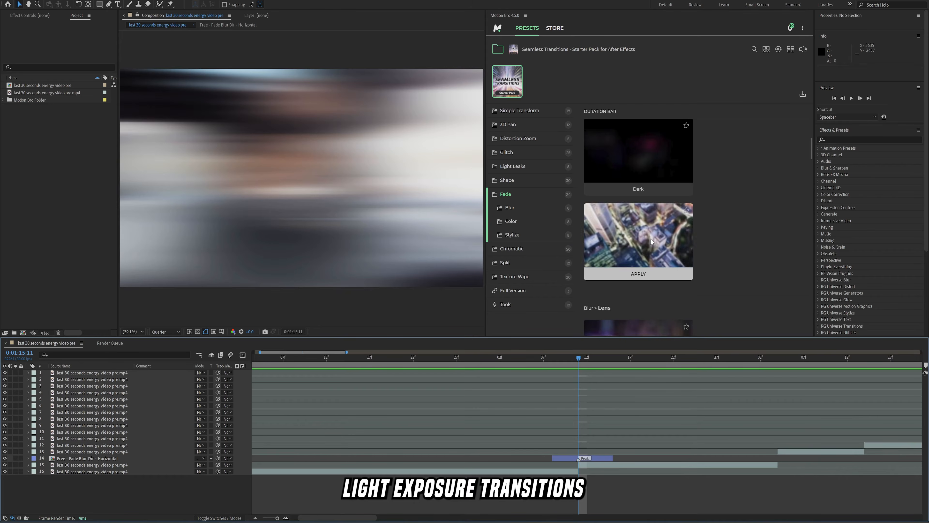
pyautogui.scroll(-3, 640, 245)
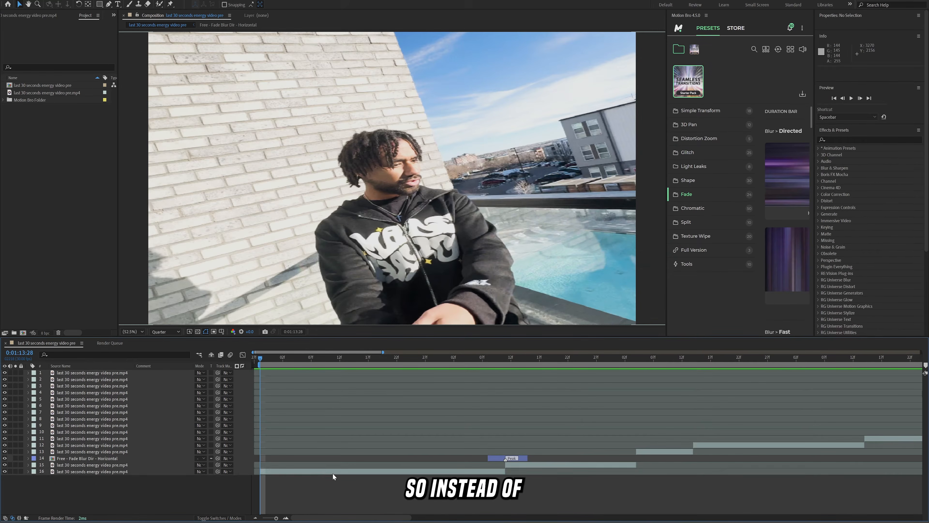
pyautogui.click(332, 471)
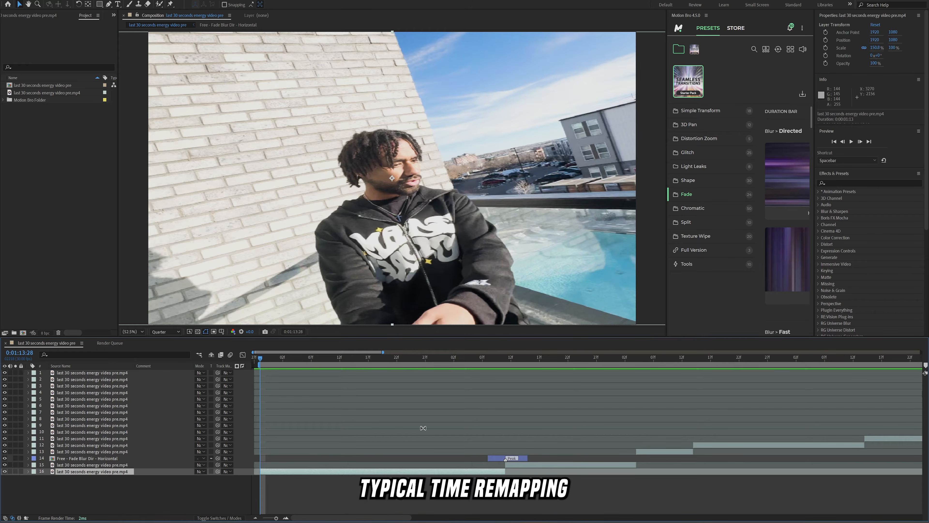
pyautogui.rightClick(349, 472)
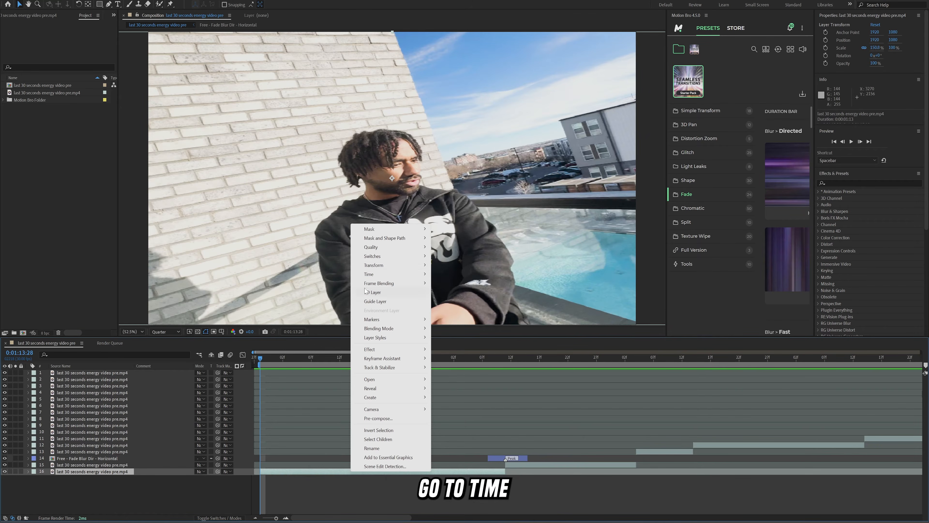
pyautogui.moveTo(364, 275)
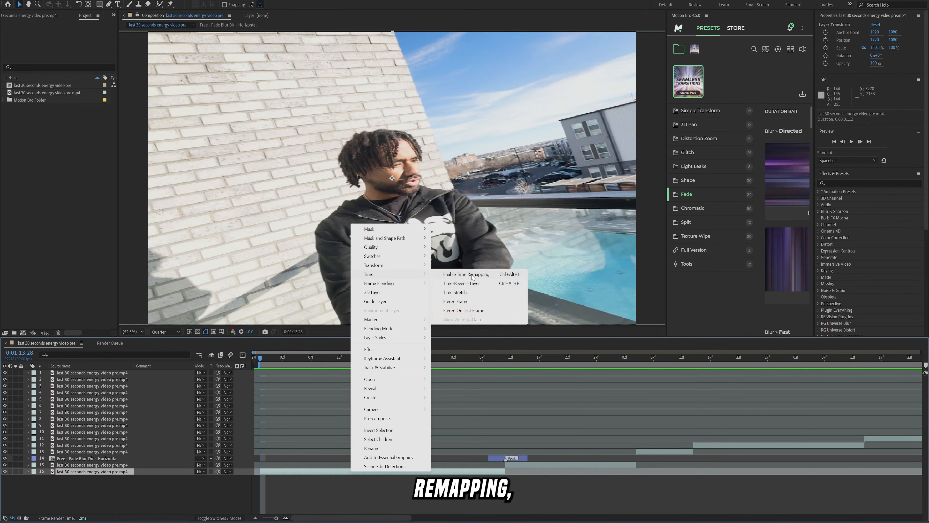
pyautogui.click(402, 510)
# Add the Timewarp effect to the first clip, the balcony shot.
pyautogui.moveTo(284, 362); pyautogui.dragTo(278, 363)
pyautogui.click(296, 470)
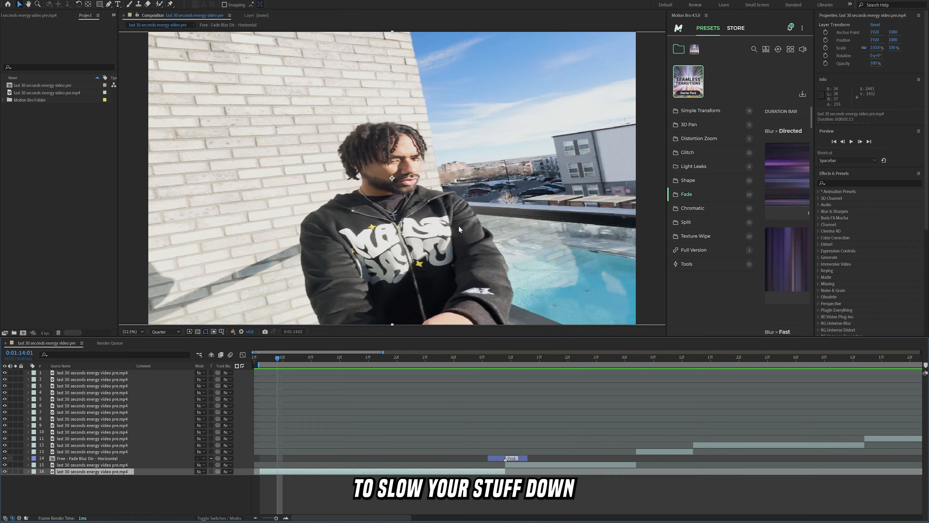
pyautogui.hotkey('ctrl', 'space')
pyautogui.write('time')
pyautogui.press('Down')
pyautogui.press('Return')
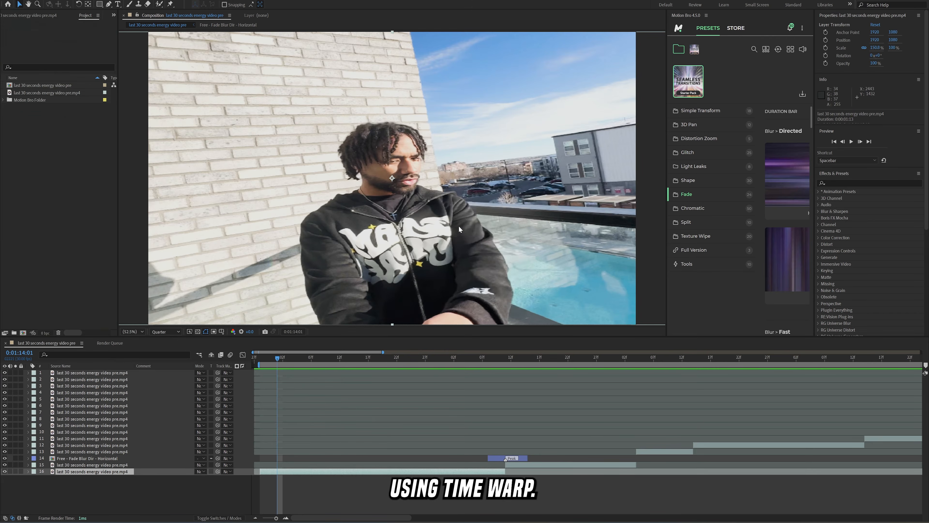
# Set a Timewarp Speed keyframe of 100 at the balcony clip's first frame and show only the layer's keyframed properties.
pyautogui.click(71, 51)
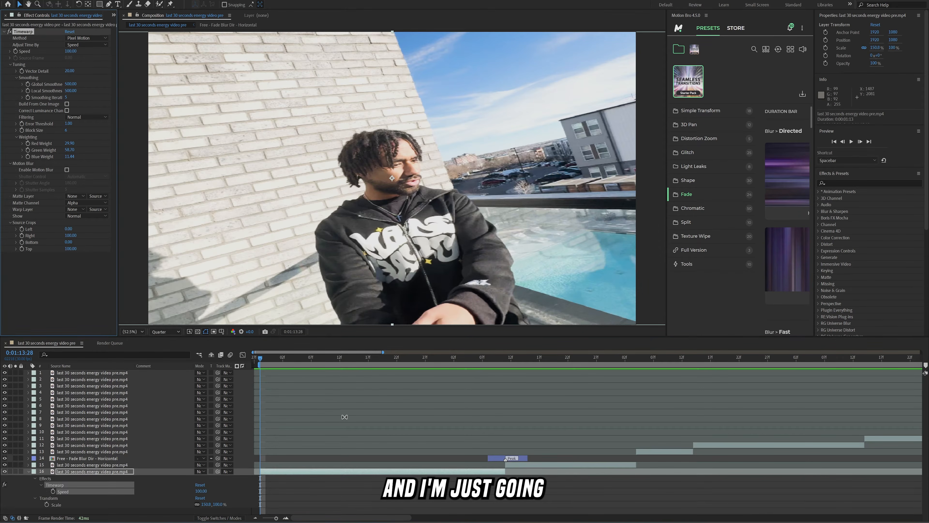
pyautogui.press('u')
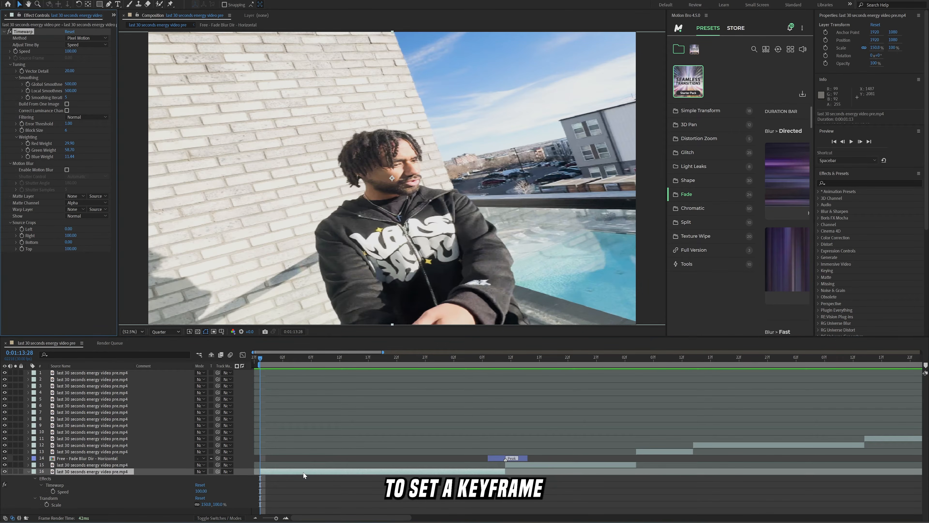
pyautogui.click(16, 50)
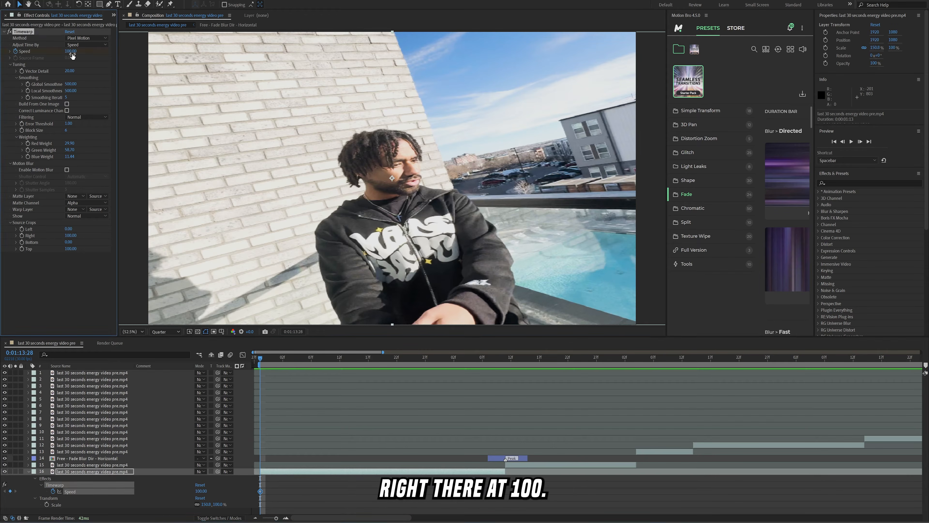
pyautogui.click(345, 504)
pyautogui.click(345, 471)
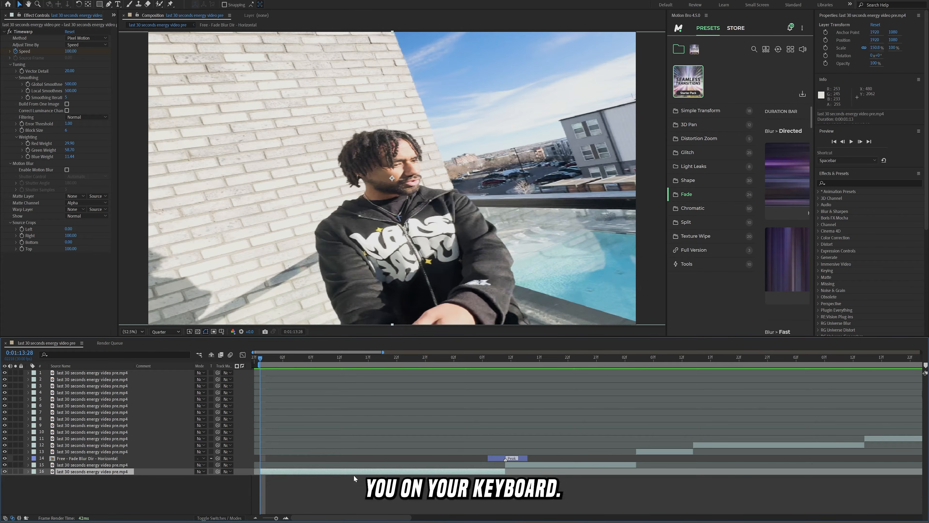
pyautogui.press('u')
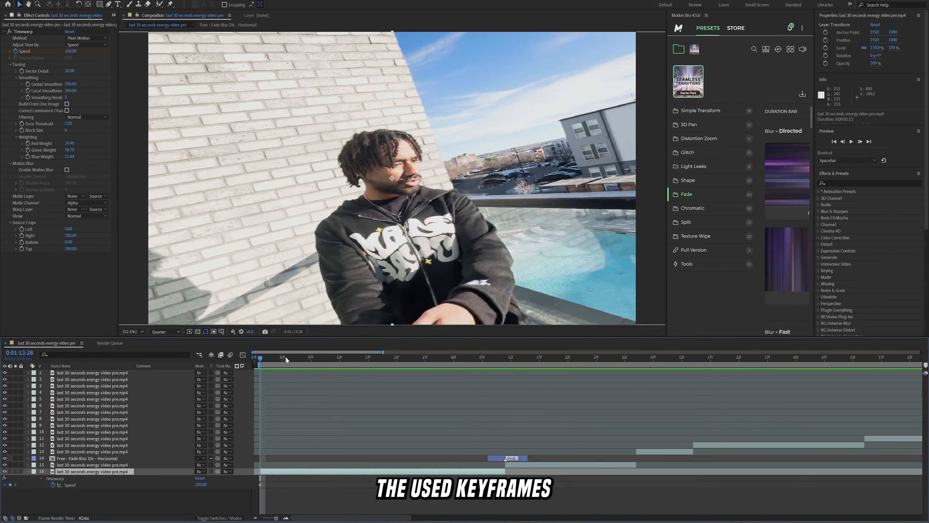
# Add a second Timewarp Speed keyframe at 0:01:14:19 with a value of 8.
pyautogui.moveTo(285, 356); pyautogui.dragTo(379, 356)
pyautogui.click(396, 493)
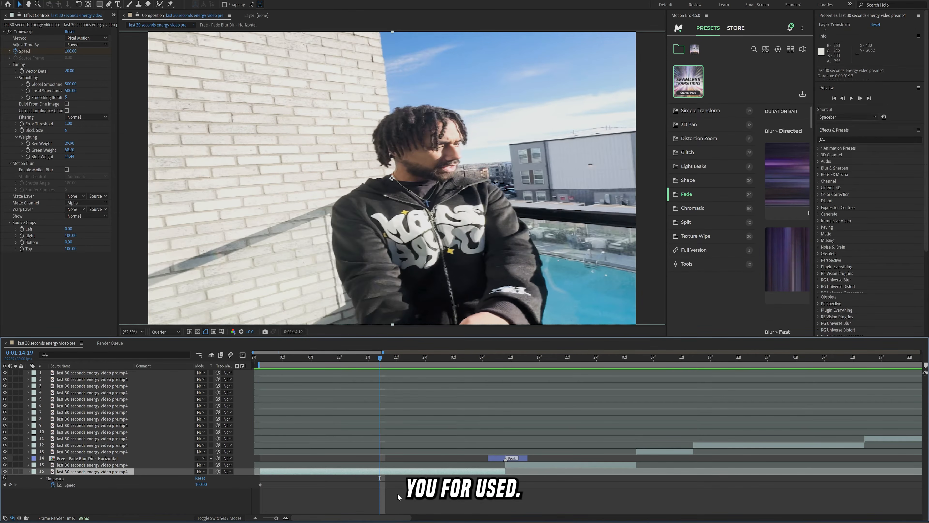
pyautogui.click(71, 52)
pyautogui.write('5')
pyautogui.press('Return')
pyautogui.click(69, 51)
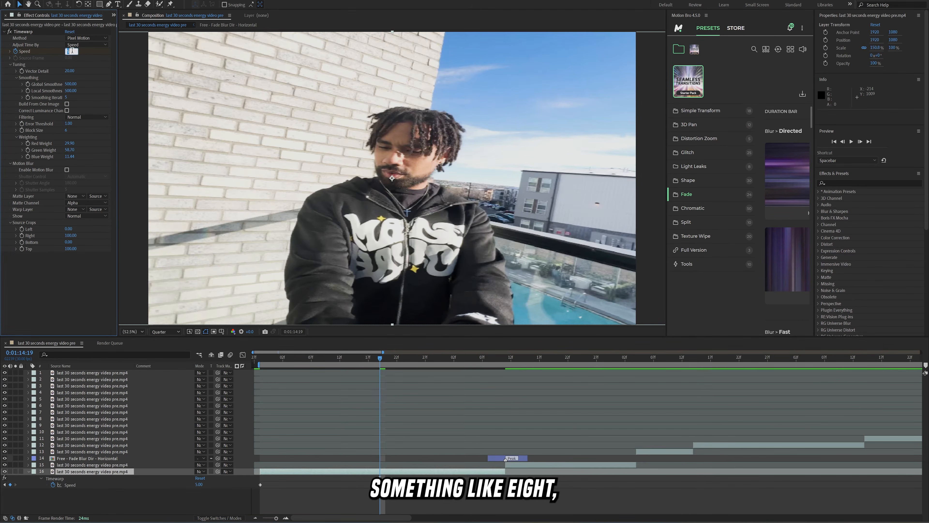
pyautogui.write('8')
pyautogui.press('Return')
# Play back the balcony clip with Timewarp turned off and with it turned on to compare the slowdown.
pyautogui.moveTo(384, 481); pyautogui.dragTo(255, 497)
pyautogui.press('space')
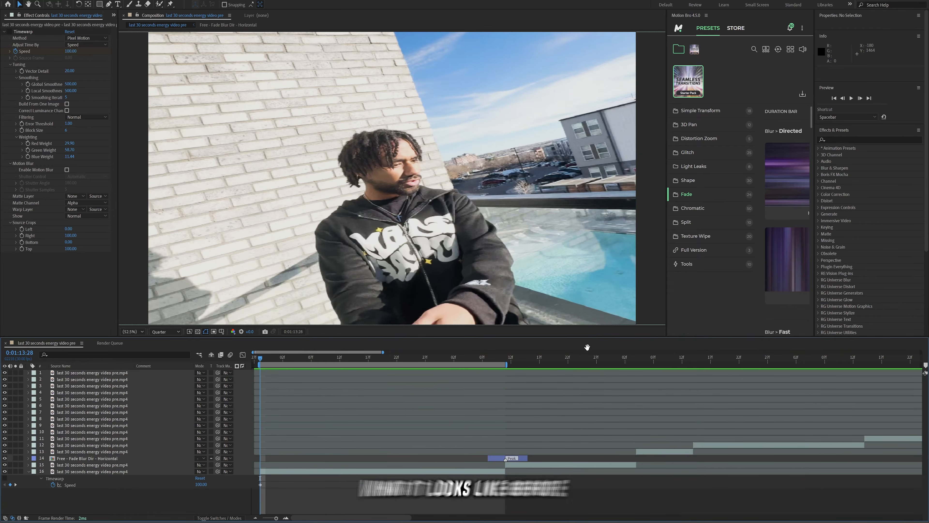
pyautogui.press('space')
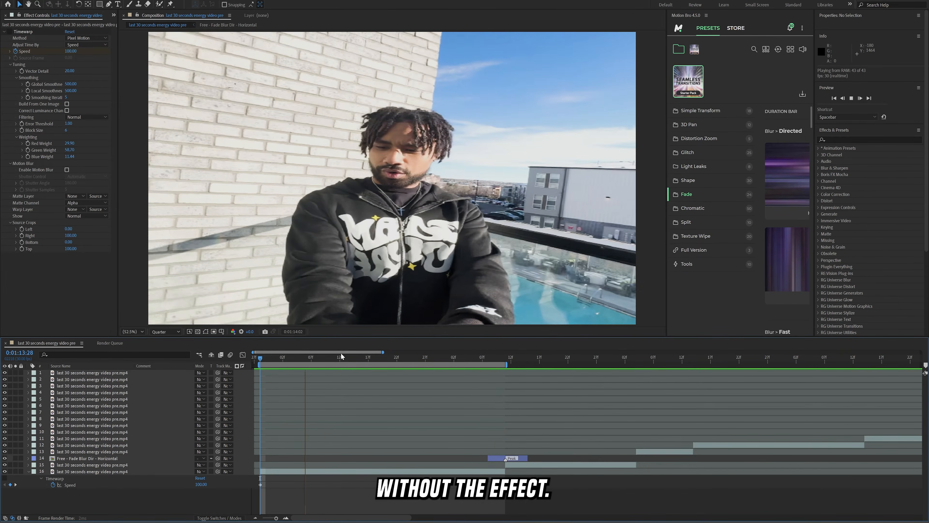
pyautogui.click(9, 33)
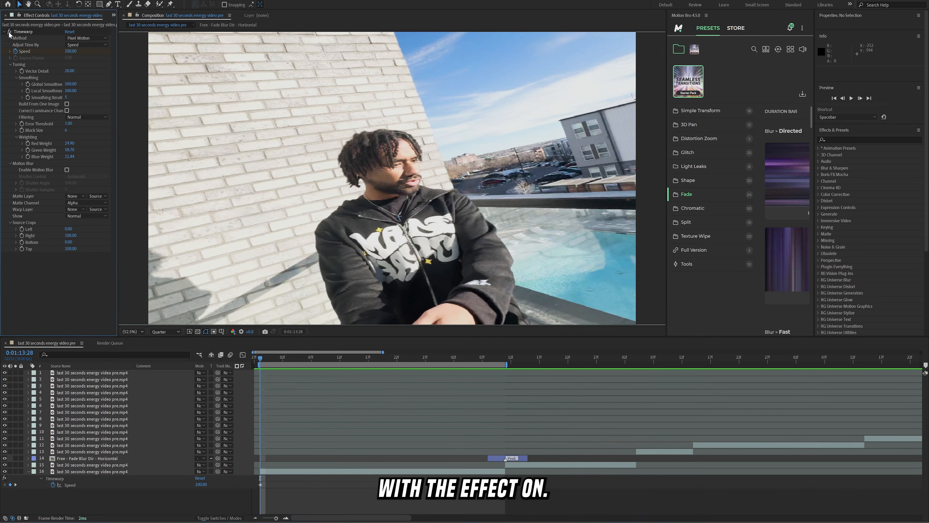
pyautogui.press('space')
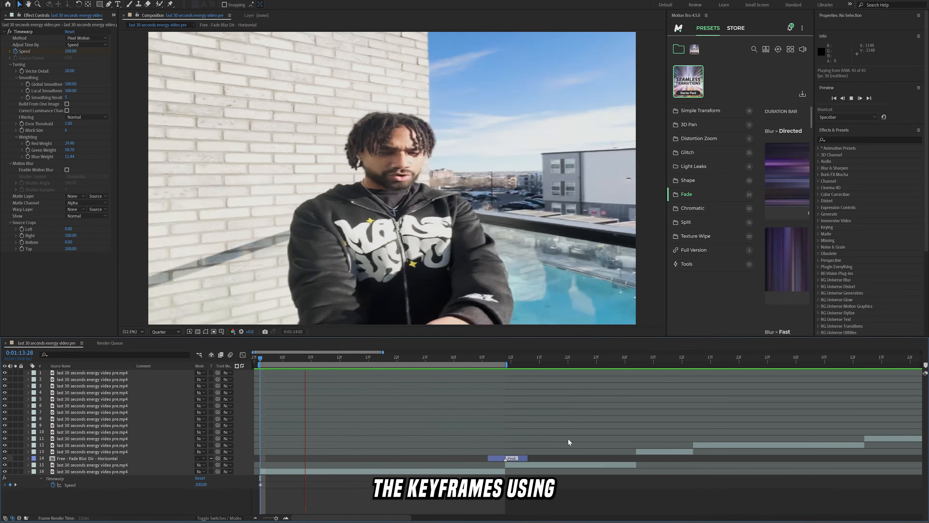
pyautogui.press('space')
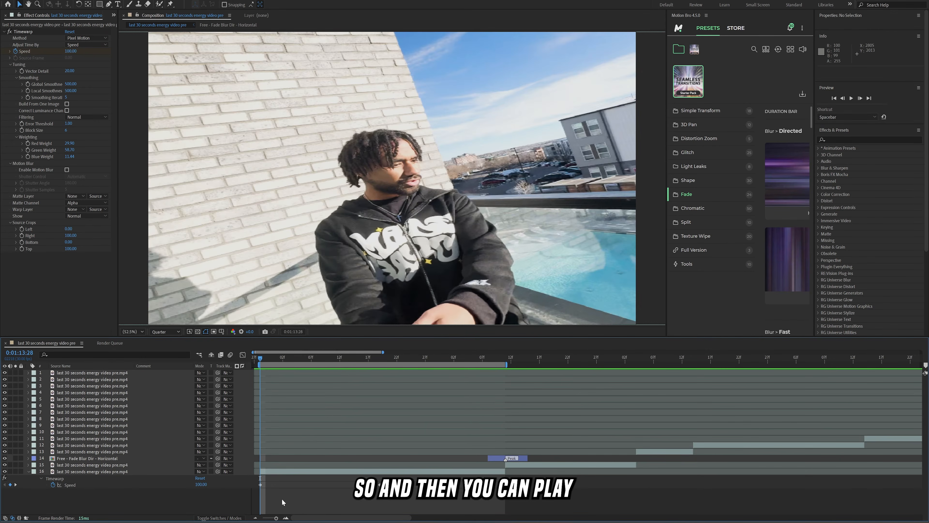
# Move the first Timewarp Speed keyframe to 0:01:14:11 and turn the effect off for comparison playback.
pyautogui.moveTo(260, 484); pyautogui.dragTo(335, 489)
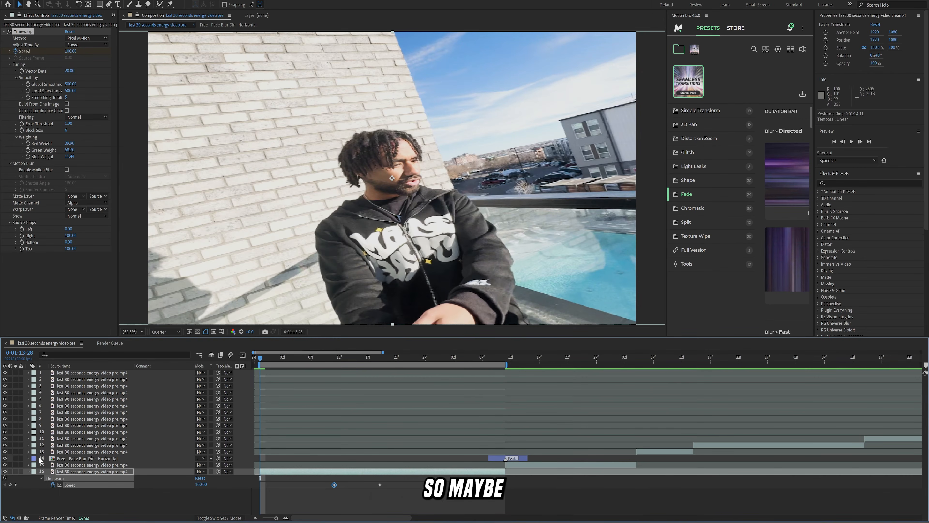
pyautogui.click(10, 32)
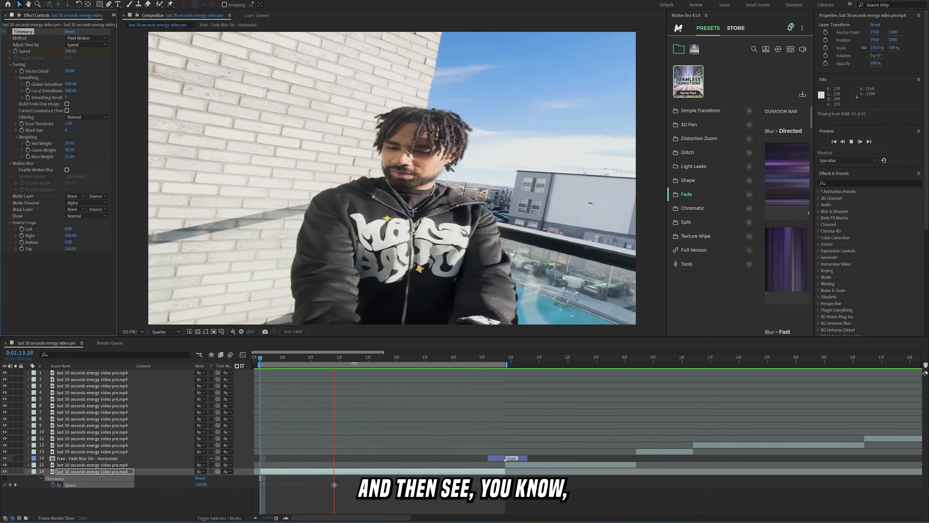
# Shift the Timewarp Speed keyframes so the first sits at 0:01:14:13 and the second at 0:01:14:28.
pyautogui.click(358, 363)
pyautogui.moveTo(359, 364)
pyautogui.mouseDown()
pyautogui.moveTo(384, 368)
pyautogui.moveTo(344, 368)
pyautogui.moveTo(390, 367)
pyautogui.moveTo(345, 368)
pyautogui.mouseUp()
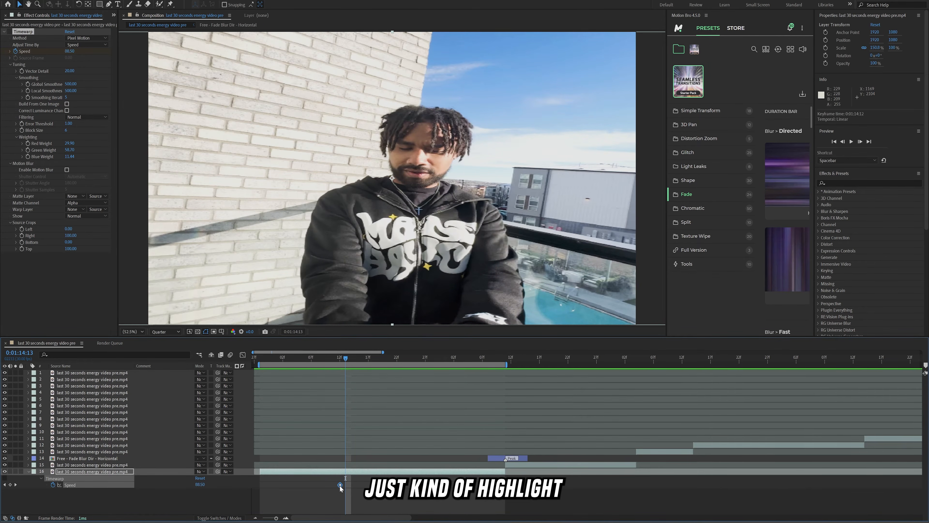
pyautogui.moveTo(339, 484); pyautogui.dragTo(346, 485)
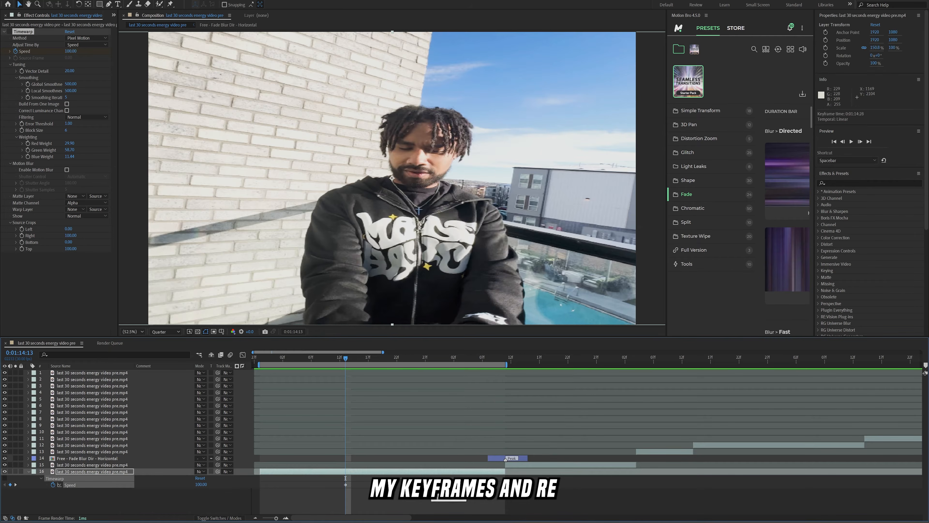
pyautogui.click(436, 493)
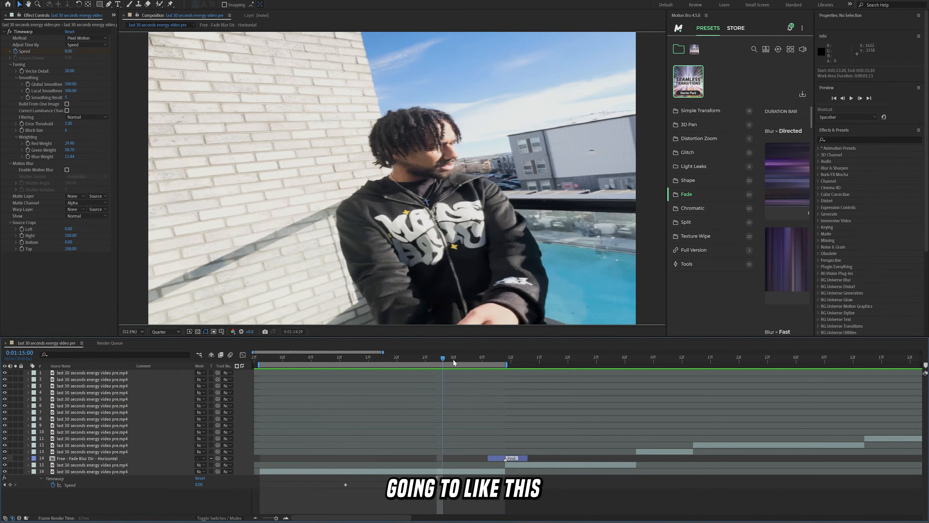
# Play back and scrub through the balcony clip to review where the Timewarp slowdown sets in.
pyautogui.moveTo(392, 360); pyautogui.dragTo(323, 361)
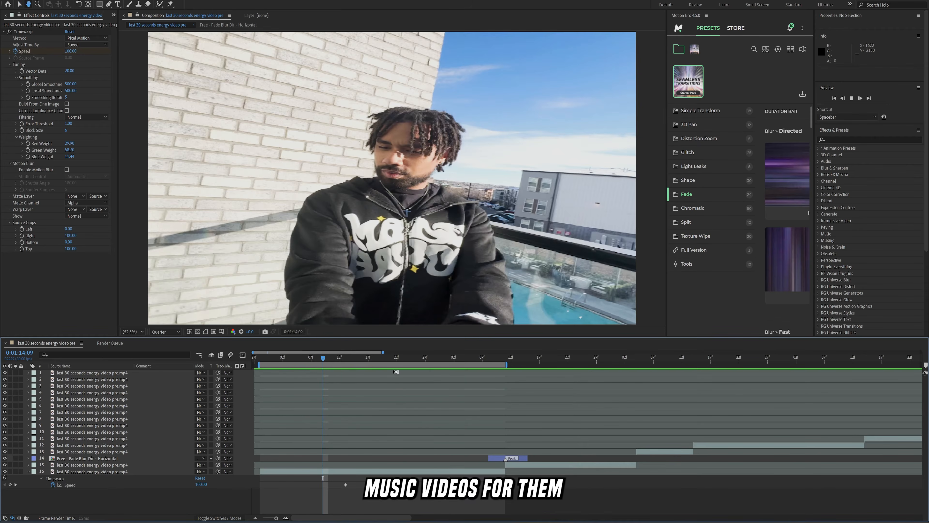
pyautogui.press('space')
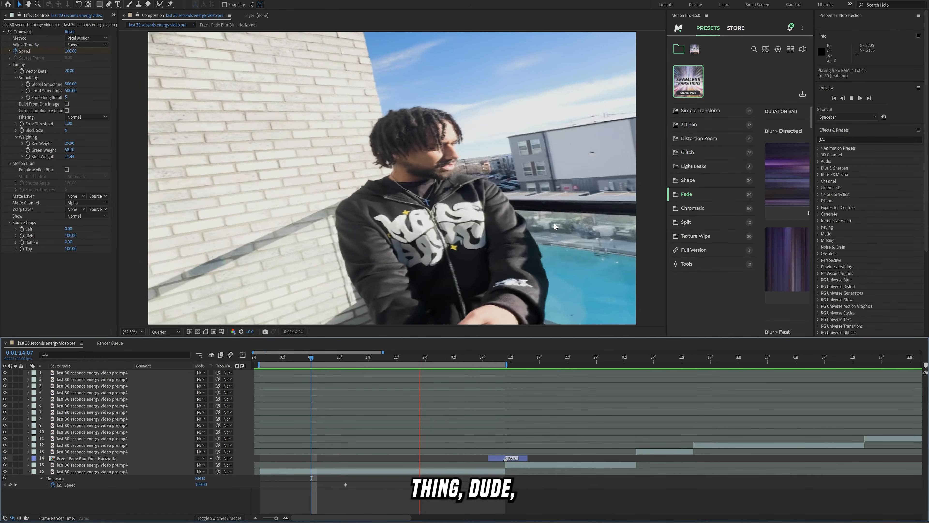
pyautogui.click(378, 356)
pyautogui.moveTo(380, 357); pyautogui.dragTo(346, 359)
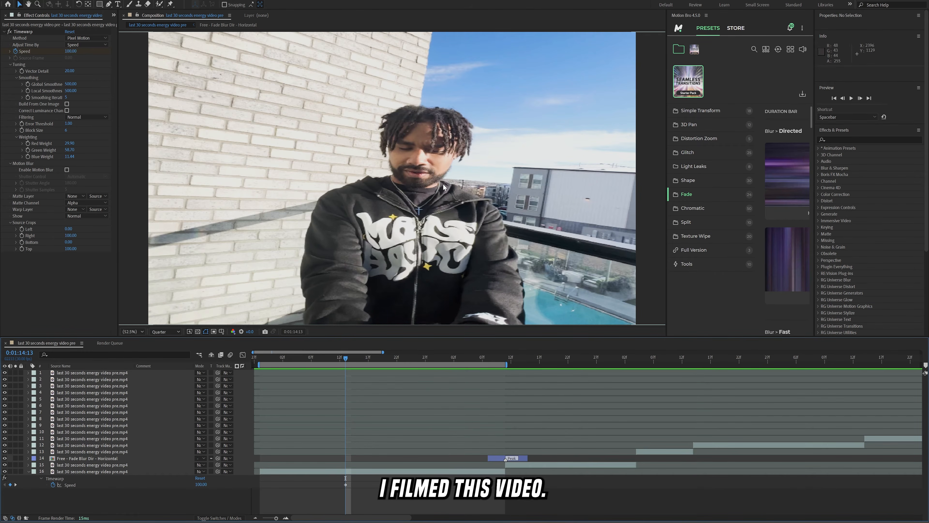
pyautogui.scroll(-2, 370, 200)
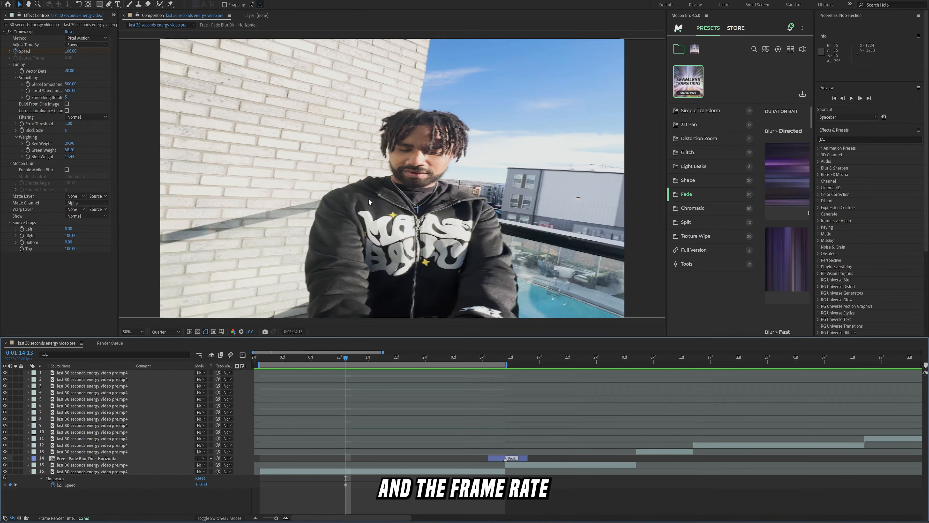
pyautogui.moveTo(374, 357); pyautogui.dragTo(329, 369)
pyautogui.press('space')
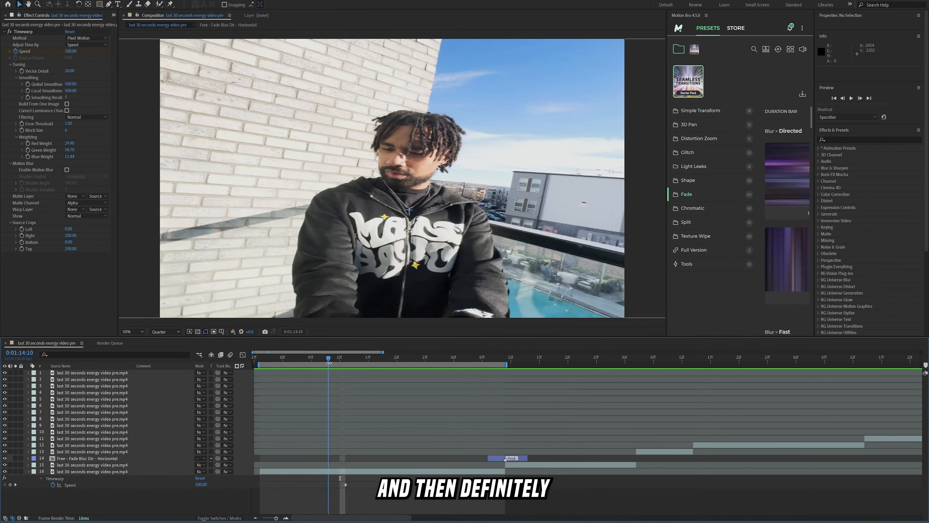
pyautogui.click(413, 368)
pyautogui.moveTo(414, 361); pyautogui.dragTo(431, 362)
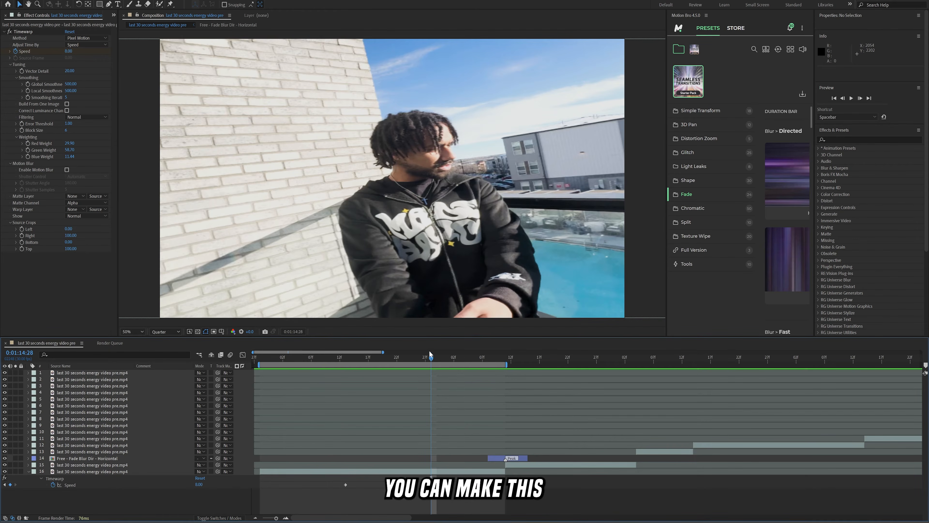
pyautogui.moveTo(429, 354); pyautogui.dragTo(314, 361)
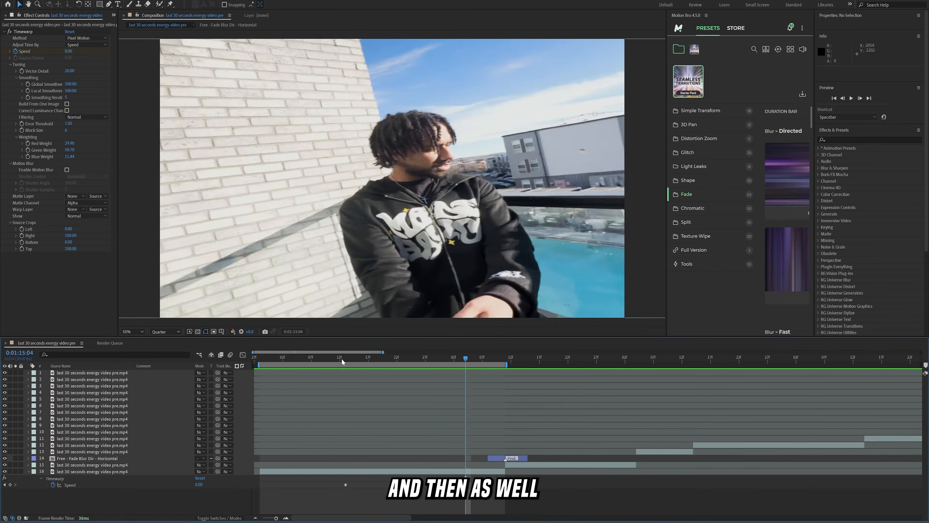
# Duplicate the balcony clip layer with the playhead at 0:01:14:13.
pyautogui.click(342, 359)
pyautogui.click(361, 472)
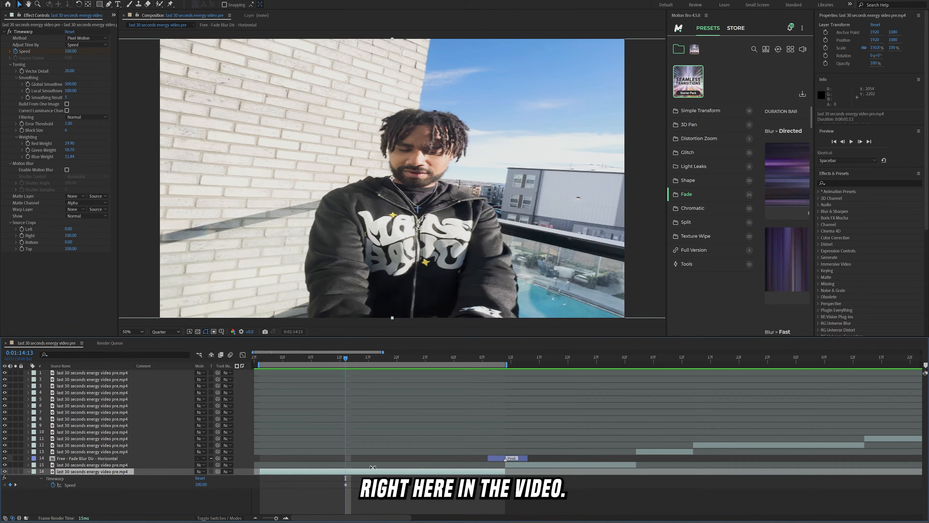
pyautogui.hotkey('ctrl', 'd')
pyautogui.hotkey('ctrl', 'z')
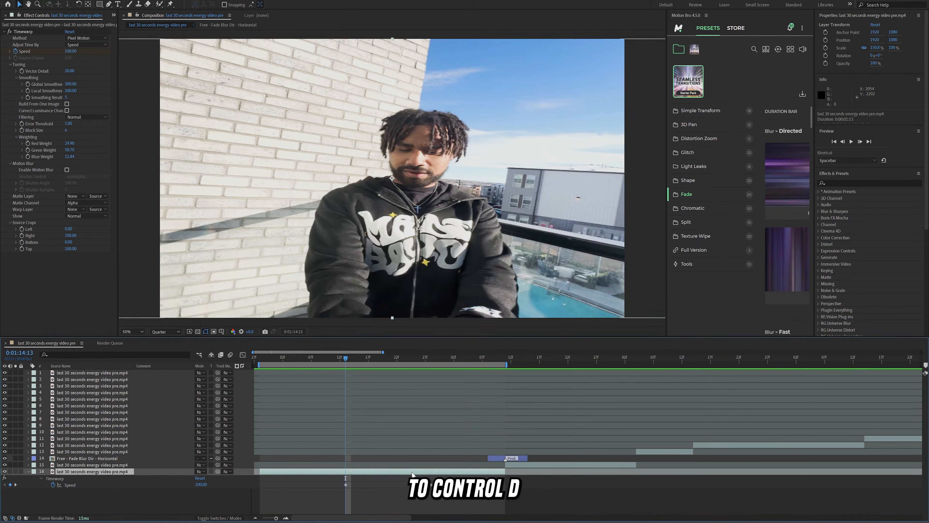
pyautogui.hotkey('ctrl', 'd')
# Pre-compose the duplicated clip, moving all attributes into the new composition and adjusting its duration to the layer's time span.
pyautogui.hotkey('ctrl', 'shift', 'c')
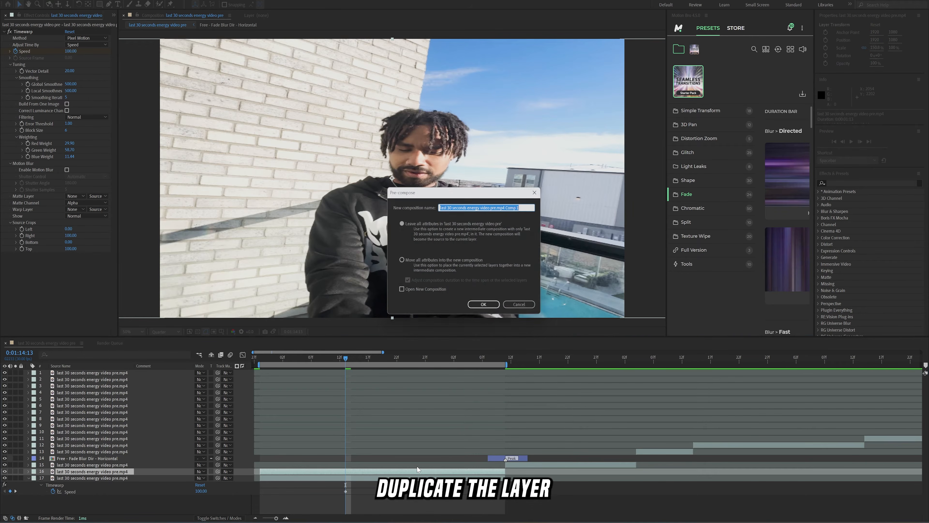
pyautogui.click(401, 261)
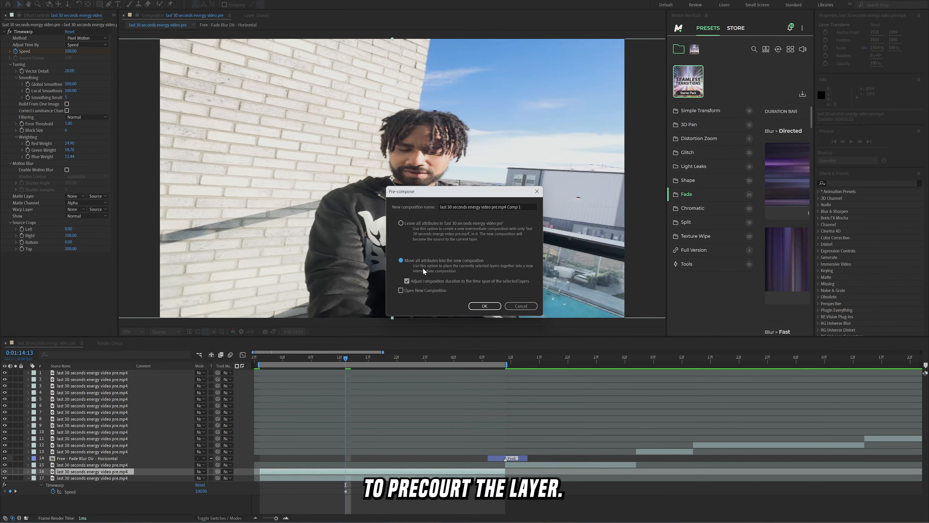
pyautogui.click(518, 306)
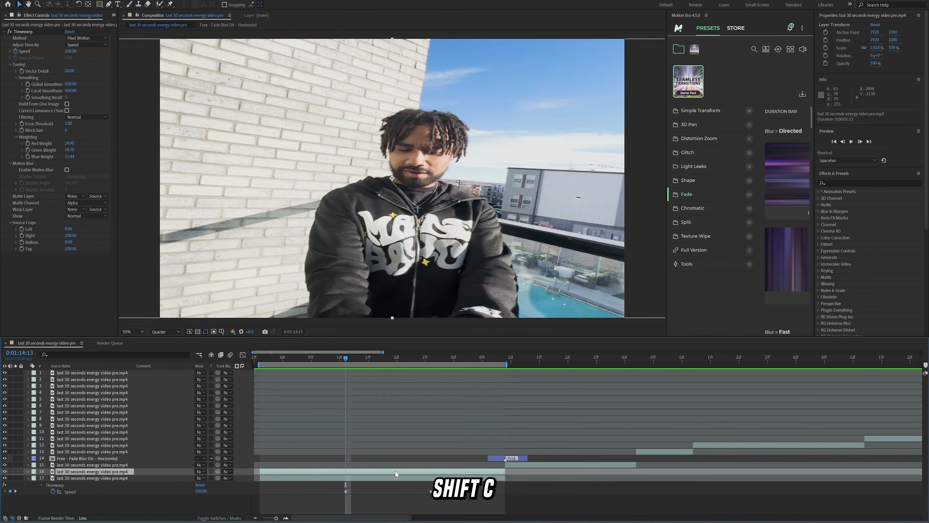
pyautogui.hotkey('ctrl', 'shift', 'c')
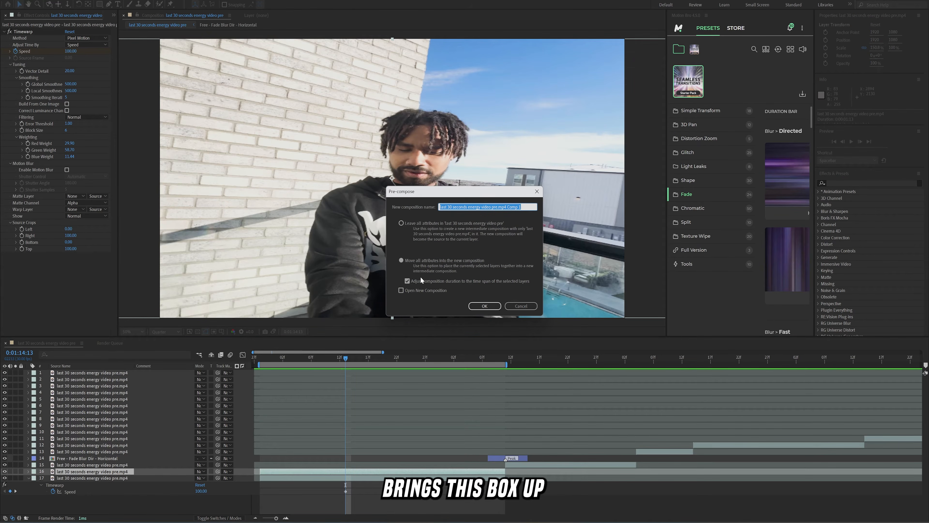
pyautogui.click(484, 306)
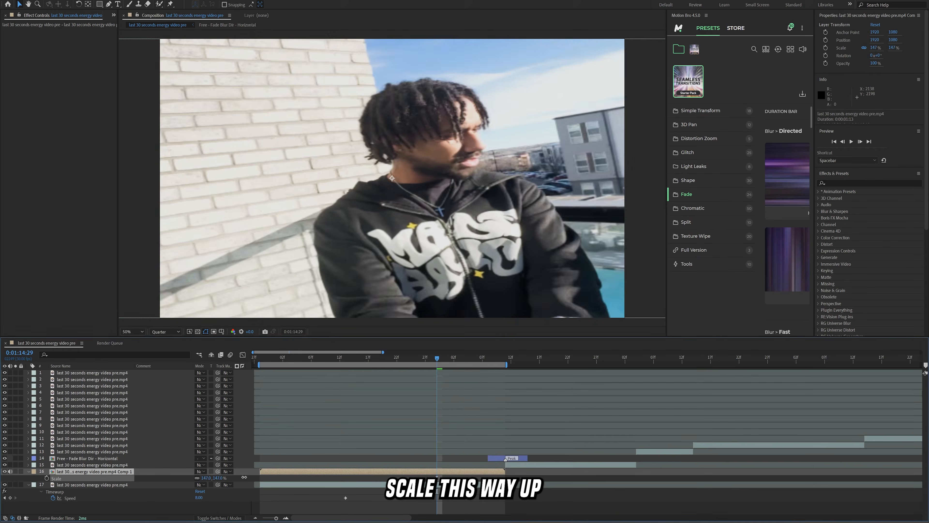
# Scale the pre-composed copy up to about 290% and set its opacity to 15%.
pyautogui.moveTo(244, 477); pyautogui.dragTo(285, 476)
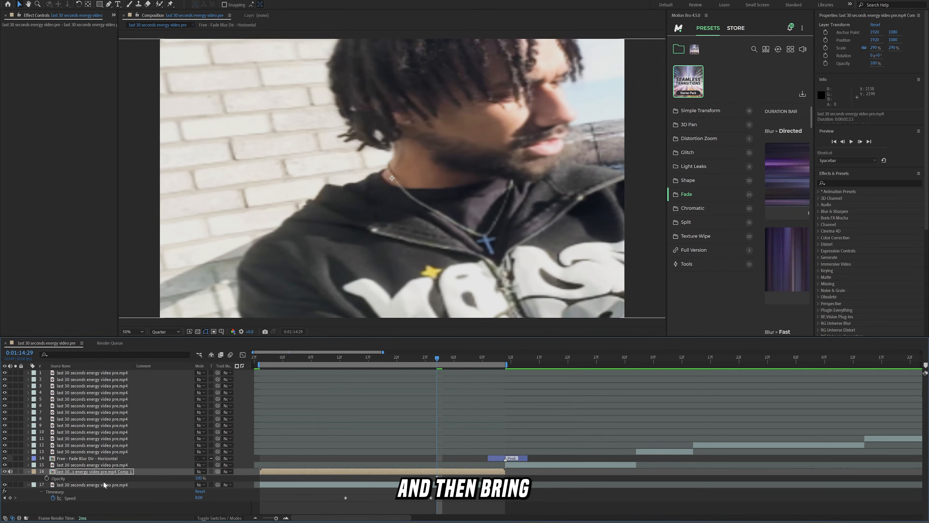
pyautogui.click(200, 477)
pyautogui.write('15')
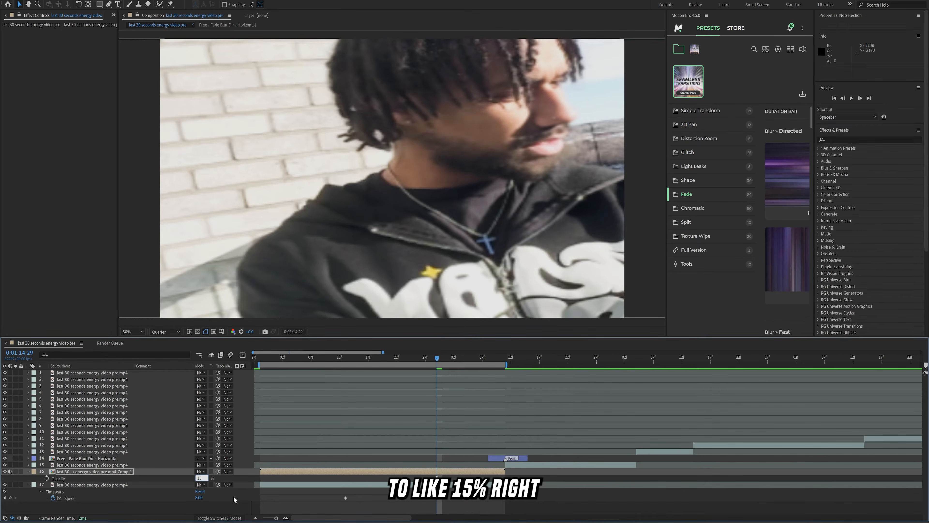
pyautogui.press('Return')
# Keyframe the overlay's opacity at 0% on 0:01:14:13 and 15% on 0:01:14:28, and preview the fade-in.
pyautogui.click(435, 485)
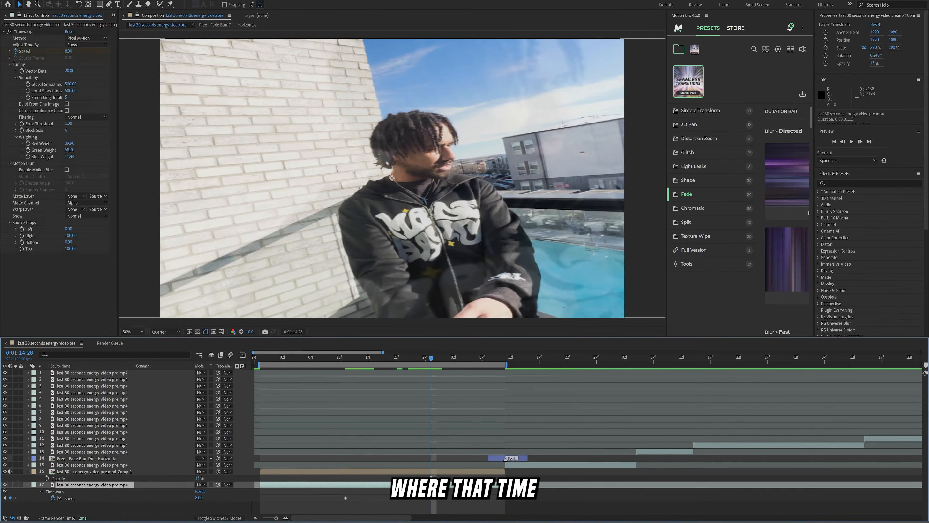
pyautogui.click(442, 471)
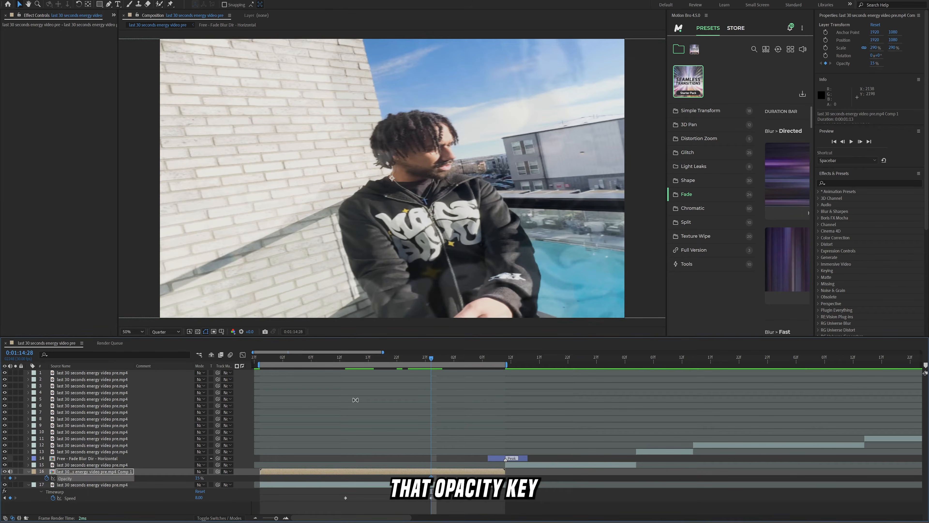
pyautogui.click(346, 358)
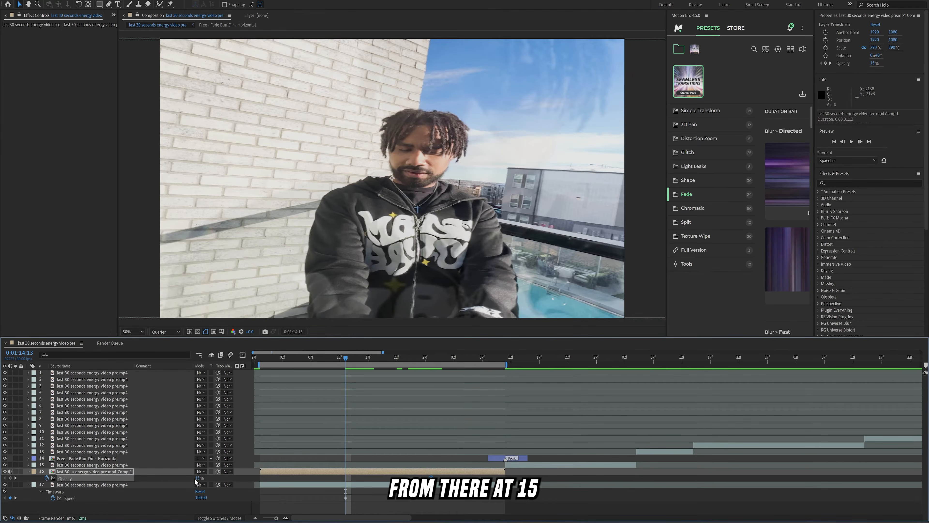
pyautogui.click(332, 489)
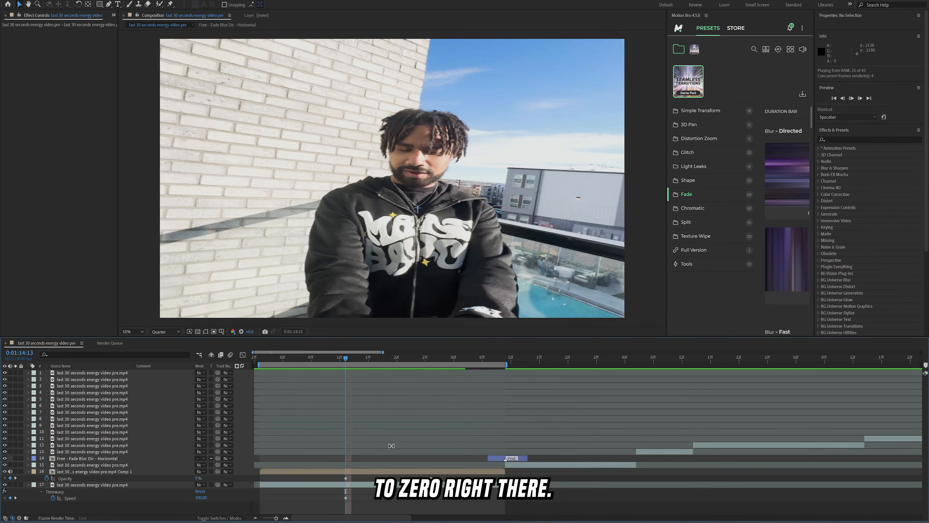
pyautogui.press('space')
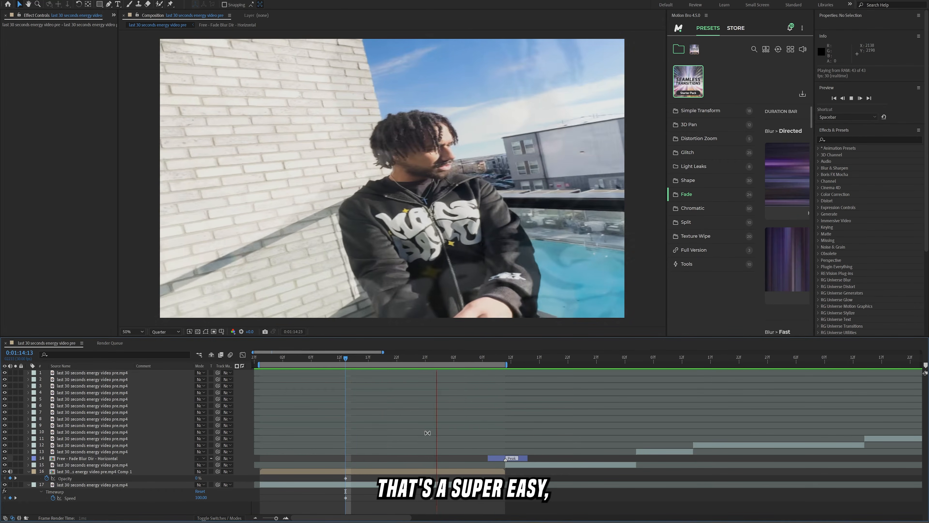
# Raise the overlay's opacity keyframe at 0:01:14:28 to 30% and play back the result.
pyautogui.click(437, 361)
pyautogui.moveTo(434, 359); pyautogui.dragTo(431, 359)
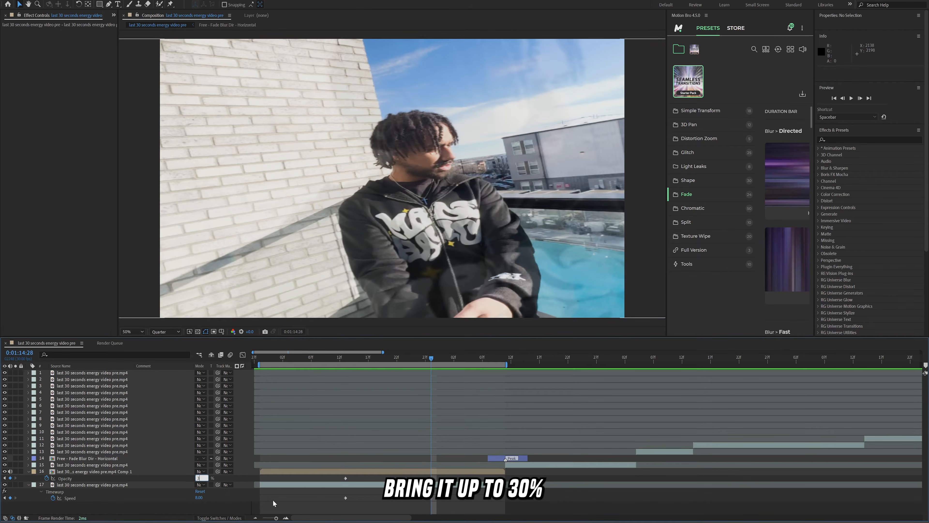
pyautogui.press('Return')
pyautogui.press('space')
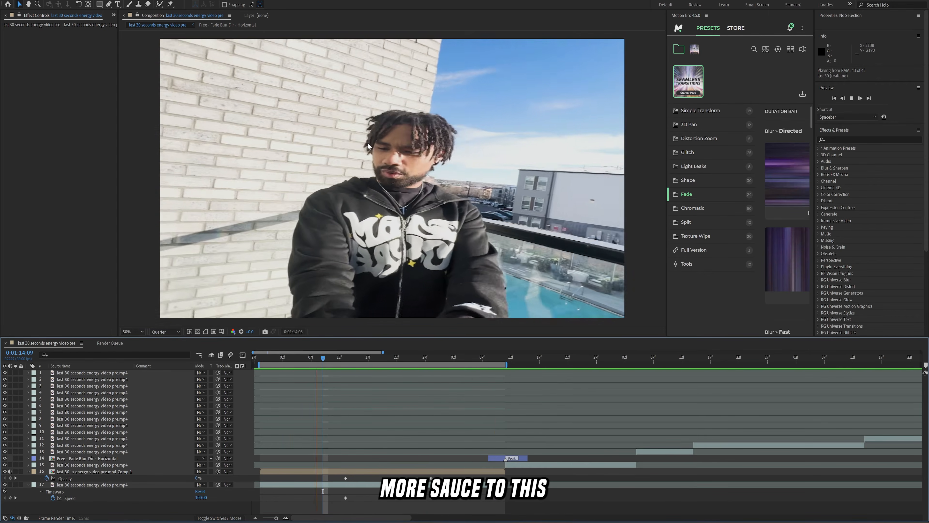
pyautogui.press('space')
# Apply the S_Flicker effect to the pre-composed overlay and keyframe its Amplitude.
pyautogui.hotkey('ctrl', 'space')
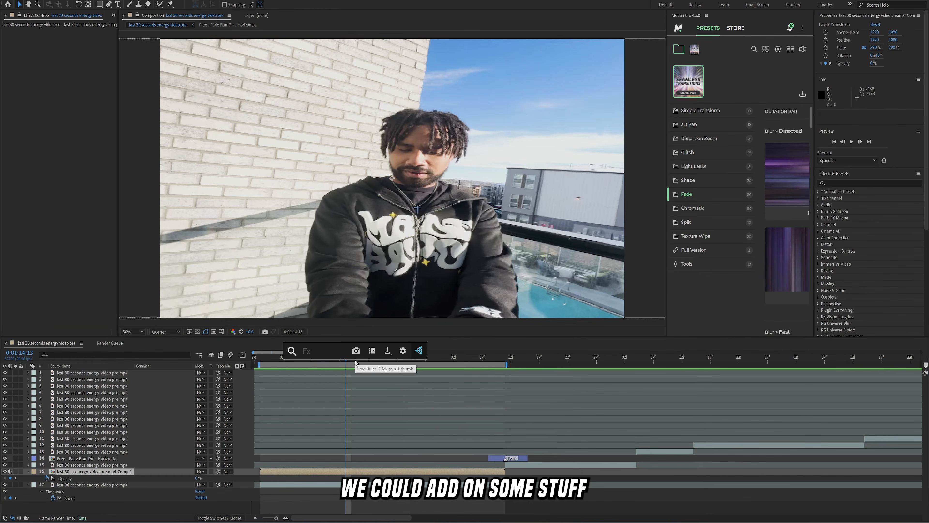
pyautogui.write('flick')
pyautogui.press('Return')
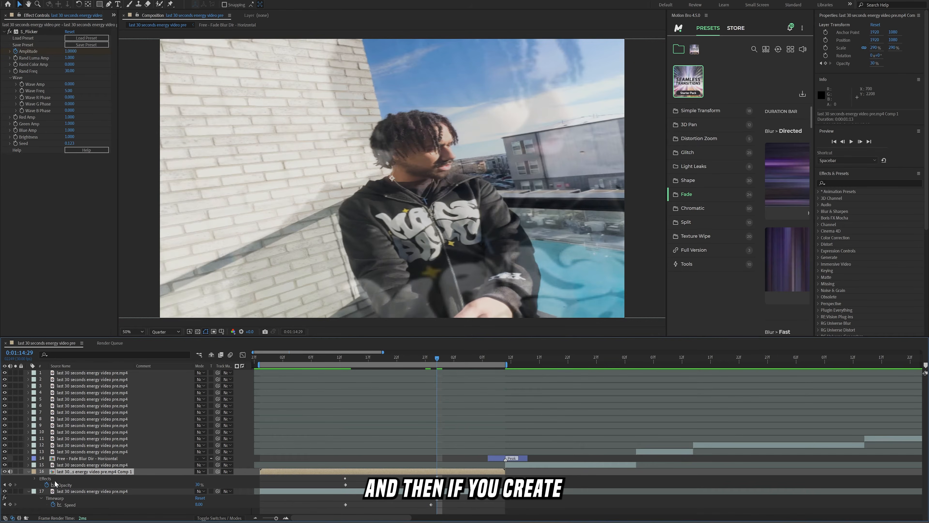
# Add an adjustment layer above the overlay and apply Lumetri Color with its Basic Correction color and light properties keyframed at 0:01:14:12.
pyautogui.rightClick(48, 476)
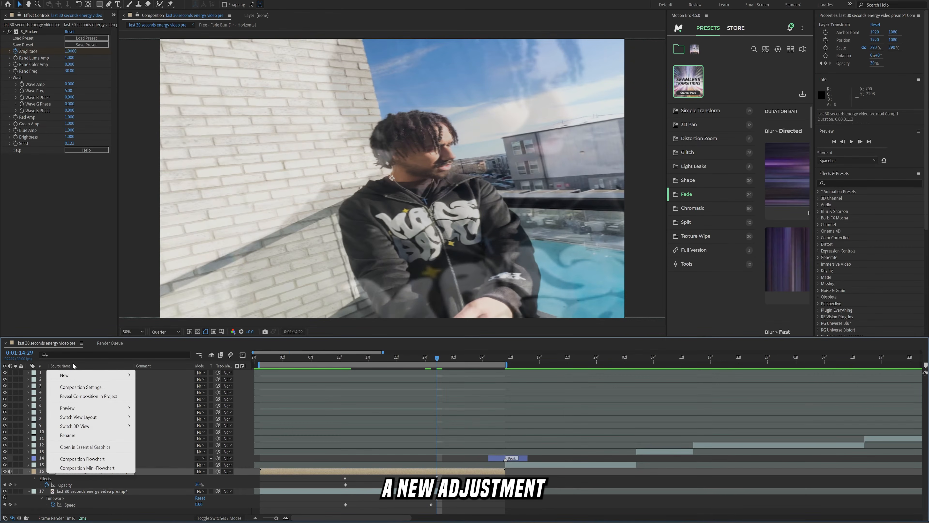
pyautogui.moveTo(108, 377)
pyautogui.click(167, 441)
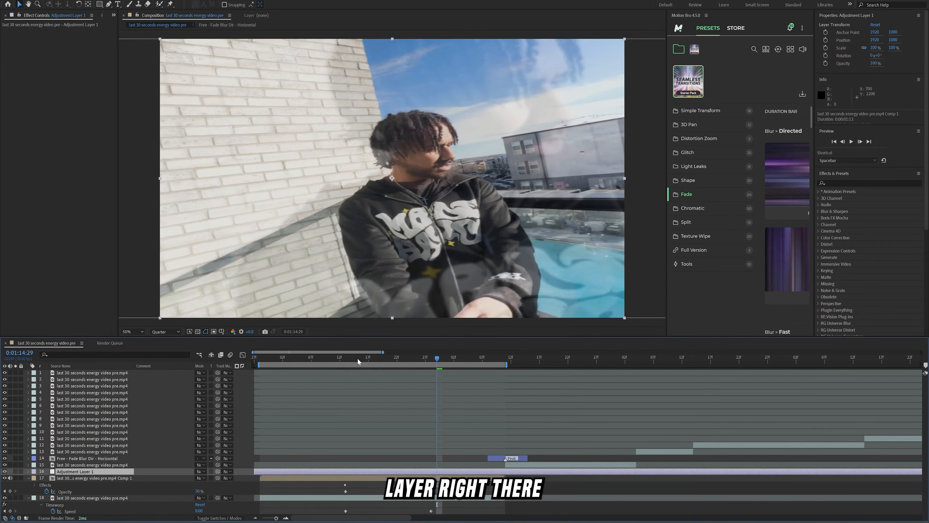
pyautogui.click(340, 359)
pyautogui.write('lum')
pyautogui.press('Return')
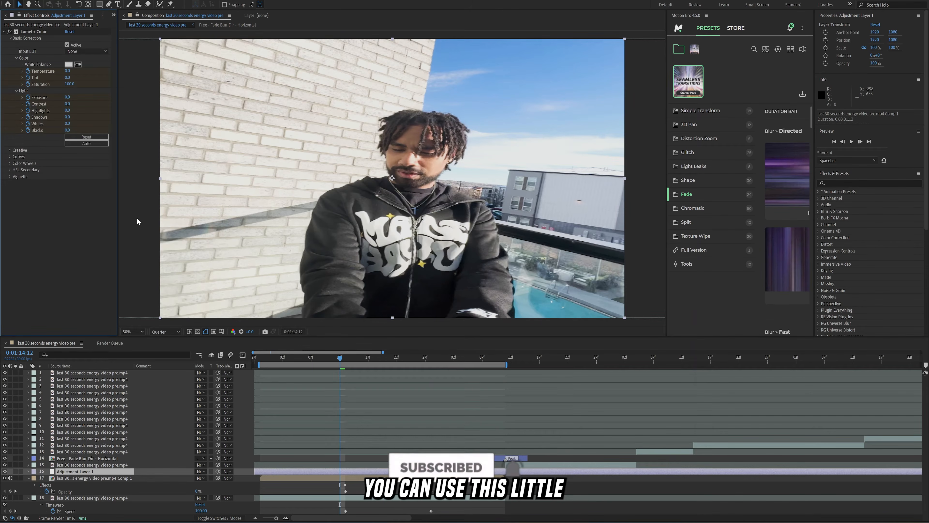
# At 0:01:14:27, set Lumetri Color to near-zero Saturation, Contrast 150, Shadows -150, Whites 150 and Blacks about -149, and adjust Highlights.
pyautogui.click(426, 358)
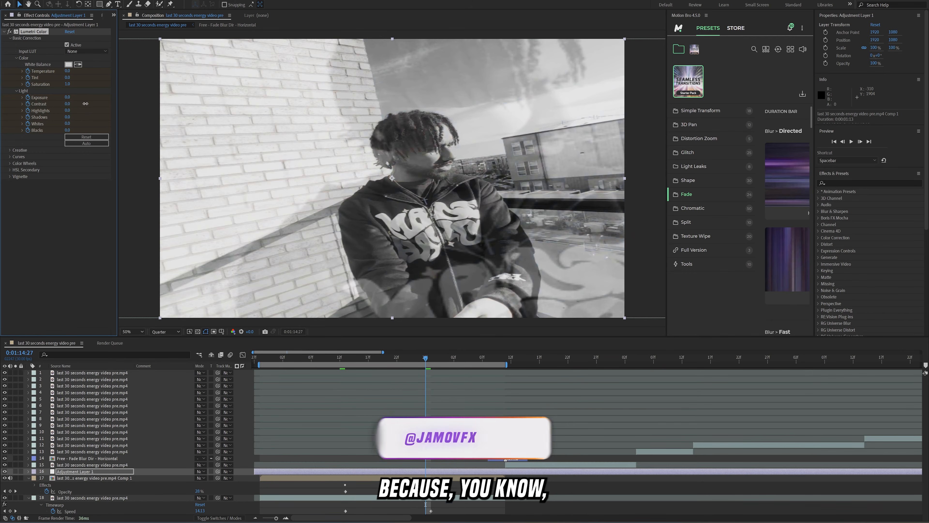
pyautogui.moveTo(86, 104); pyautogui.dragTo(157, 129)
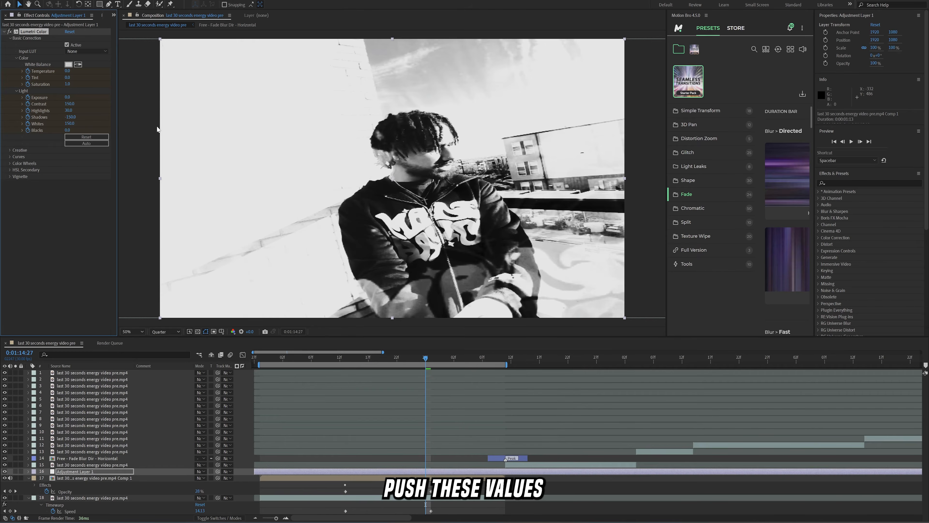
pyautogui.moveTo(69, 130); pyautogui.dragTo(2, 134)
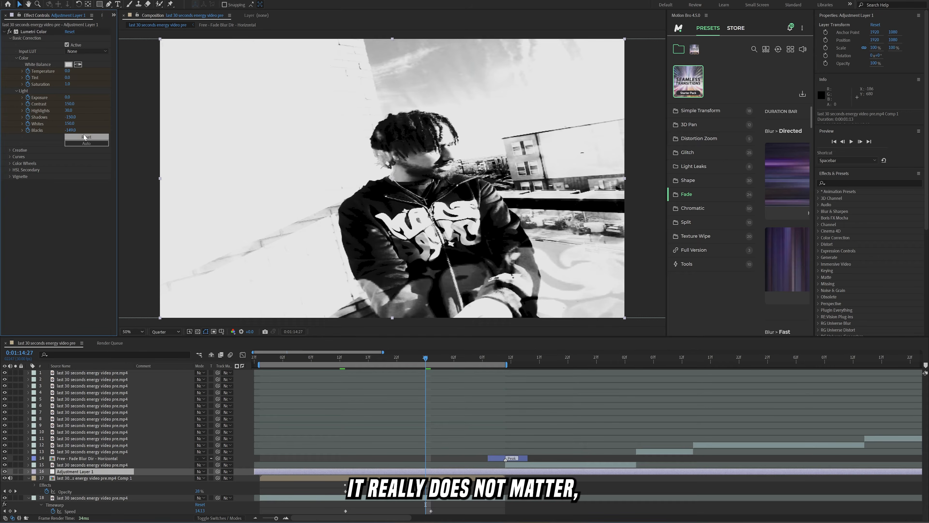
pyautogui.moveTo(69, 112); pyautogui.dragTo(424, 88)
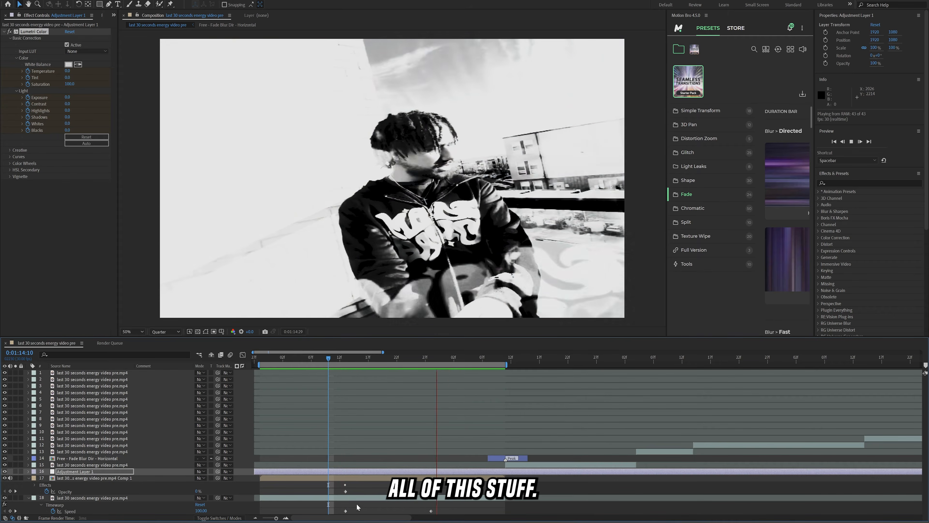
# Play back and scrub the black-and-white flicker section from about 0:01:14:01 to review the keyframed look.
pyautogui.press('space')
pyautogui.moveTo(373, 352); pyautogui.dragTo(277, 358)
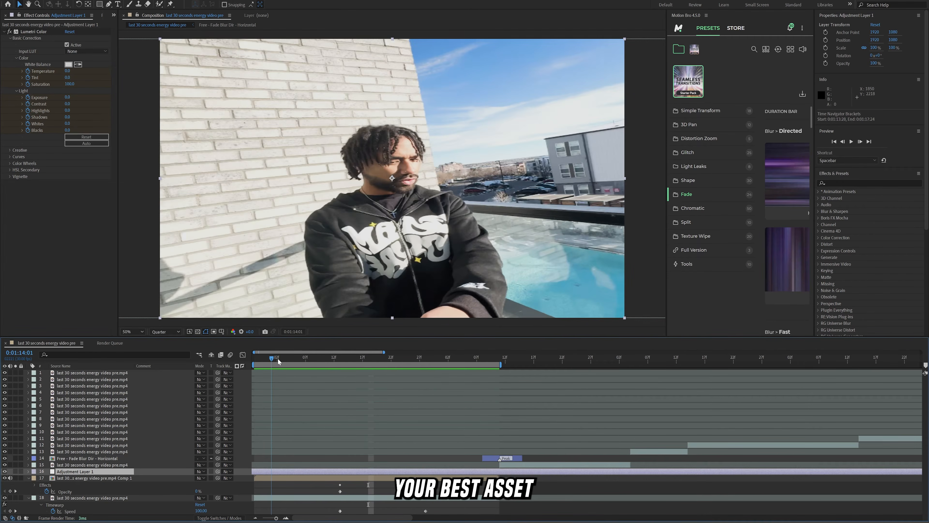
pyautogui.press('space')
pyautogui.press('space')
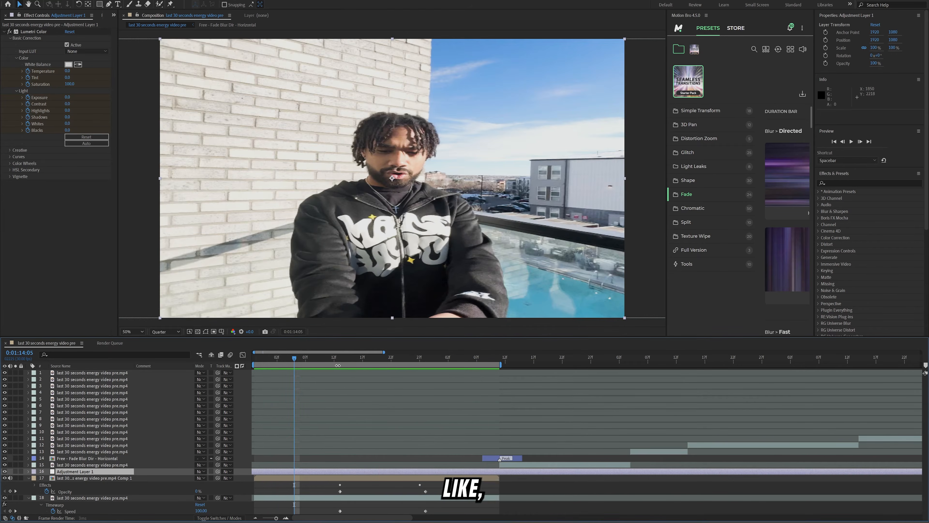
pyautogui.moveTo(368, 359); pyautogui.dragTo(398, 361)
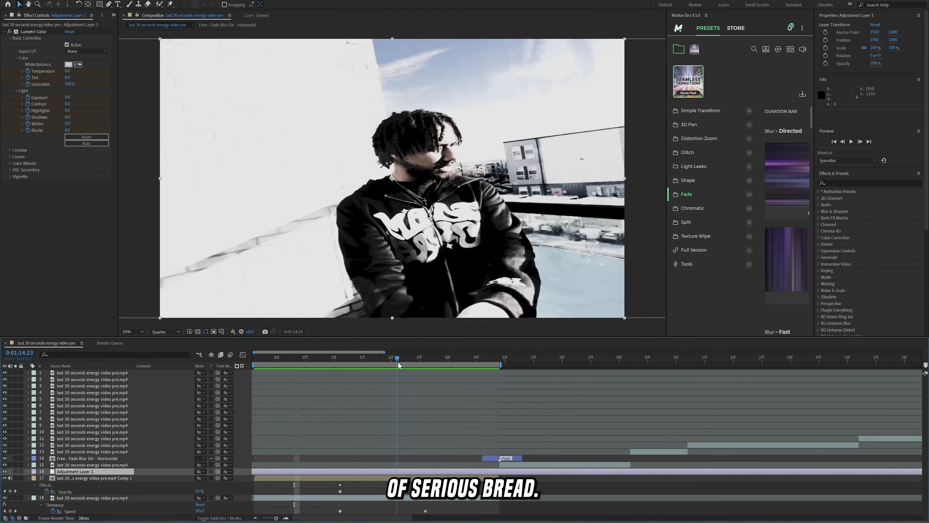
pyautogui.press('space')
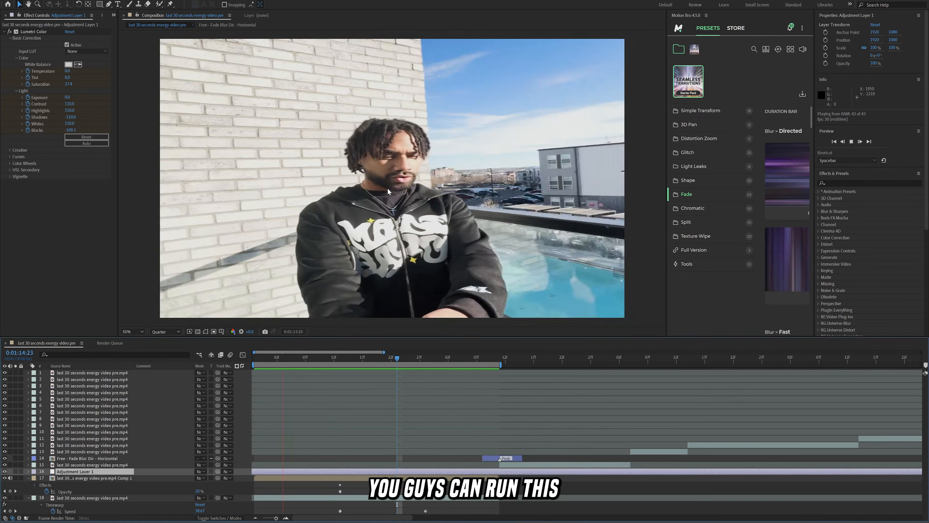
pyautogui.scroll(-2, 400, 209)
pyautogui.scroll(2, 399, 210)
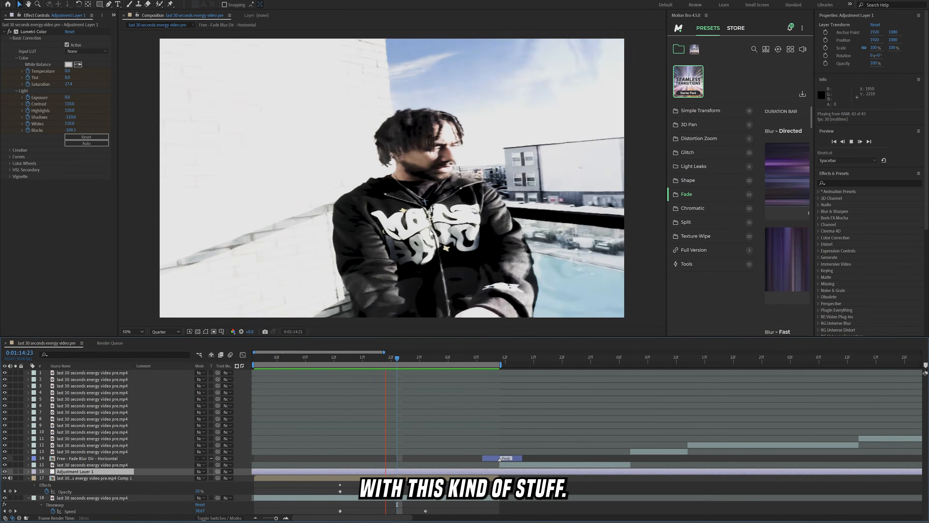
pyautogui.scroll(-2, 380, 218)
pyautogui.scroll(-2, 385, 213)
pyautogui.scroll(4, 386, 213)
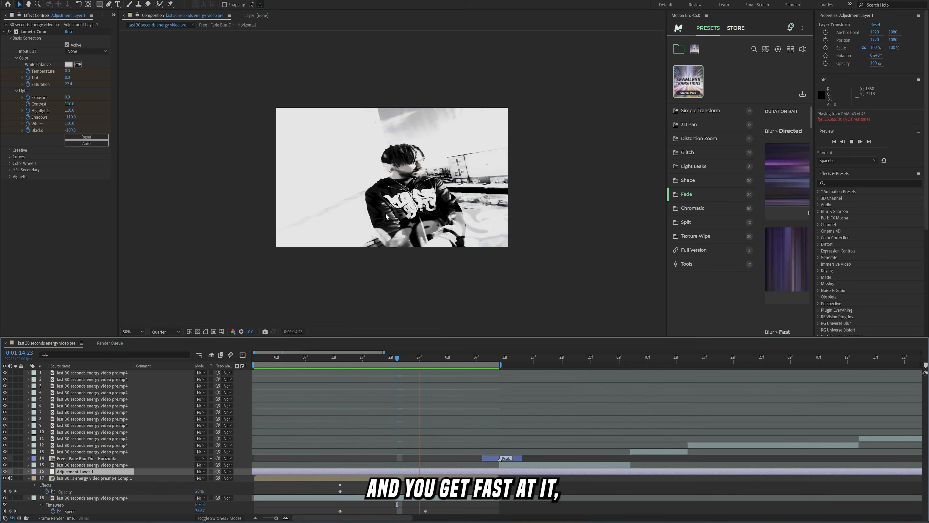
pyautogui.scroll(-3, 386, 213)
pyautogui.scroll(4, 385, 213)
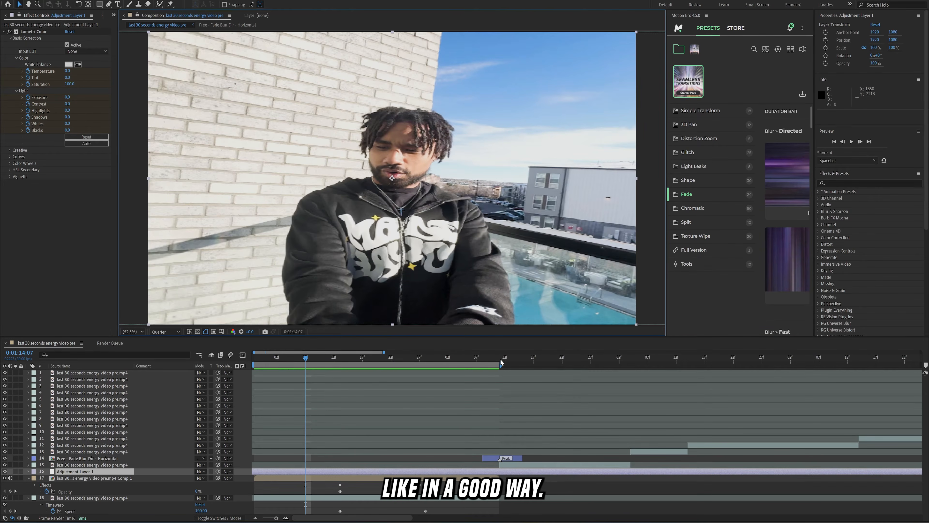
# Start the work area at 0:01:15:02 and play back the blur transition into the car clip.
pyautogui.click(500, 359)
pyautogui.moveTo(500, 358); pyautogui.dragTo(448, 359)
pyautogui.press('b')
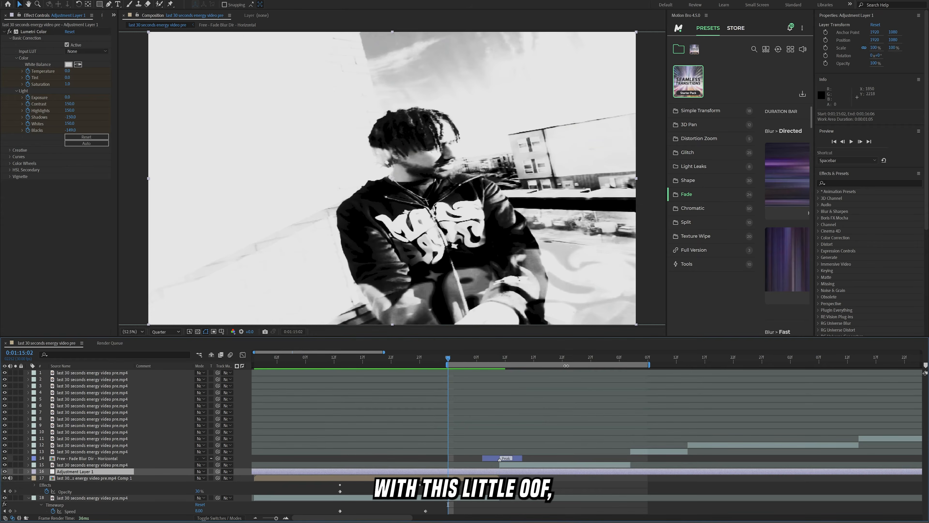
pyautogui.press('space')
pyautogui.click(506, 359)
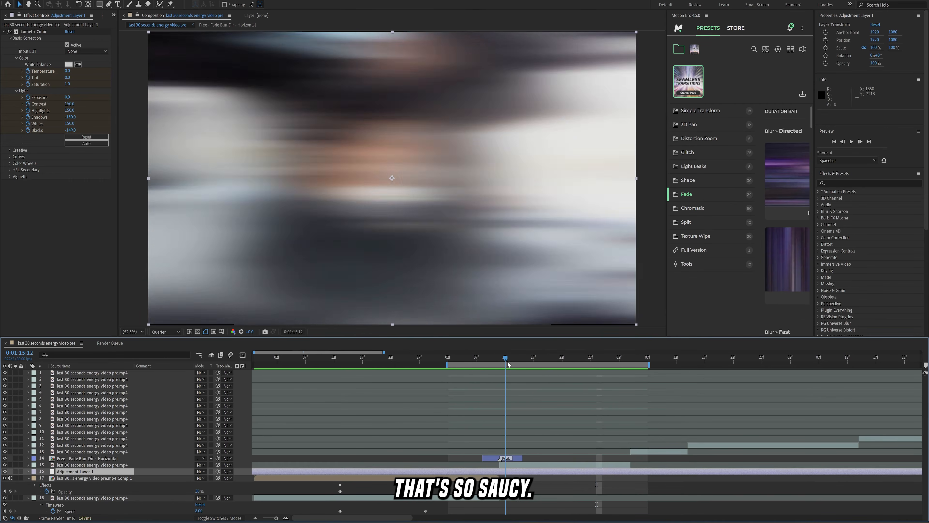
# At 0:01:15:25, scale the car clip on layer 15 up to 155% and stretch its width to about 260%.
pyautogui.moveTo(507, 360); pyautogui.dragTo(579, 362)
pyautogui.click(608, 465)
pyautogui.scroll(-1, 413, 209)
pyautogui.press('s')
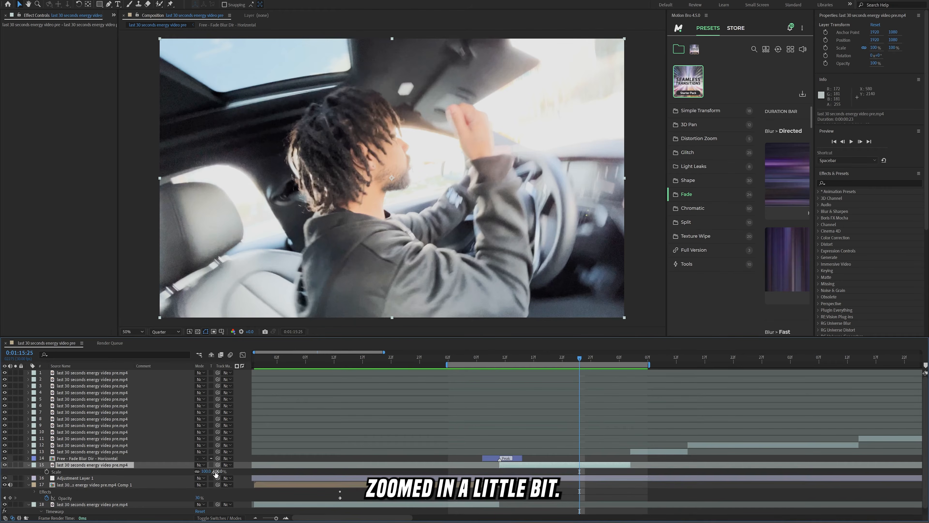
pyautogui.moveTo(215, 473); pyautogui.dragTo(230, 472)
pyautogui.scroll(-4, 343, 271)
pyautogui.scroll(2, 388, 212)
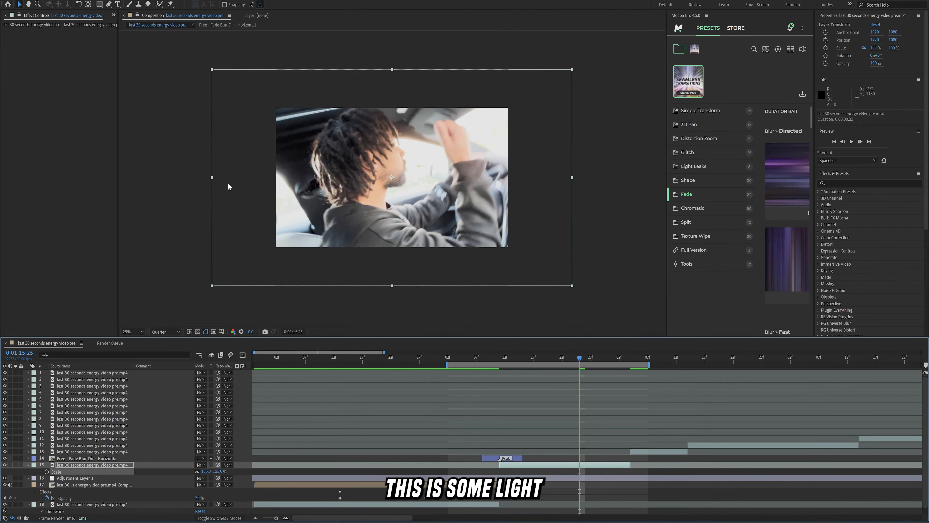
pyautogui.moveTo(212, 180); pyautogui.dragTo(84, 209)
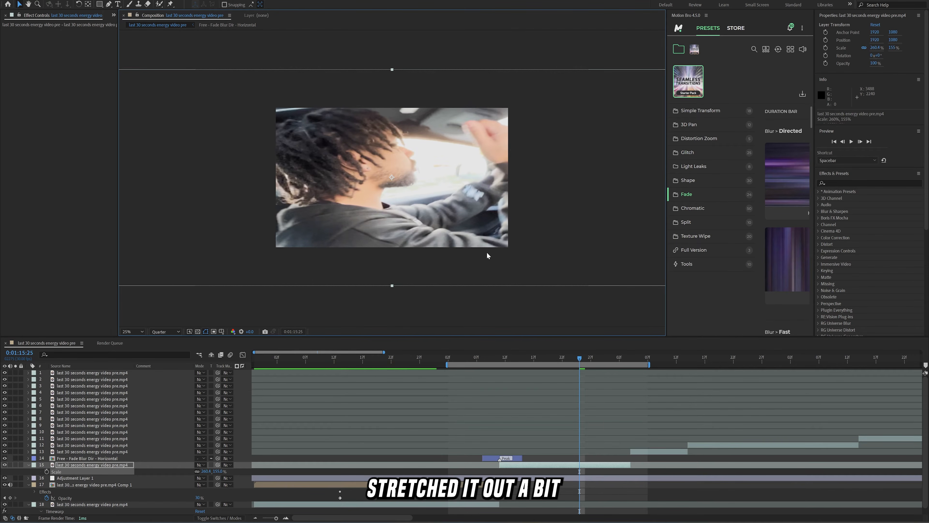
# Apply the Invert effect to the stretched car clip.
pyautogui.hotkey('ctrl', 'space')
pyautogui.write('invert')
pyautogui.press('Return')
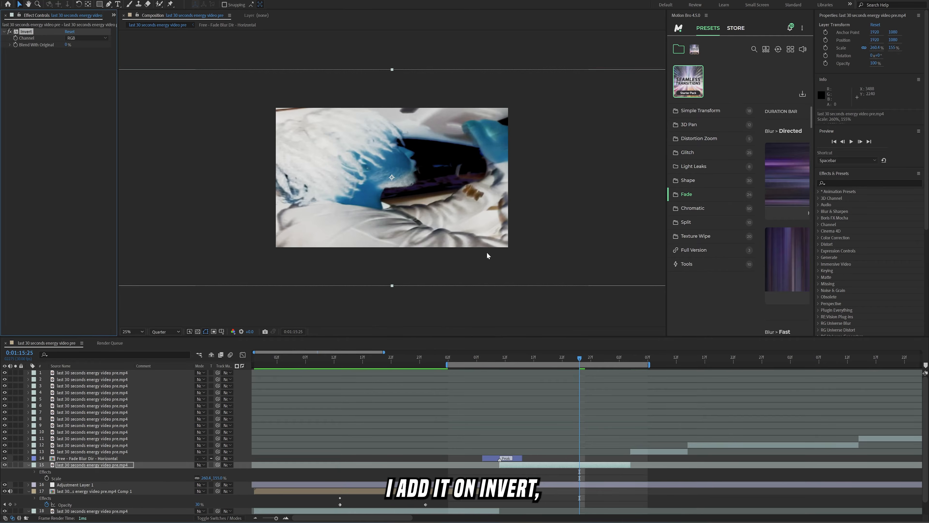
# Add a Curves effect to the car clip, raising the blue and green curves and lowering the red curve.
pyautogui.hotkey('ctrl', 'space')
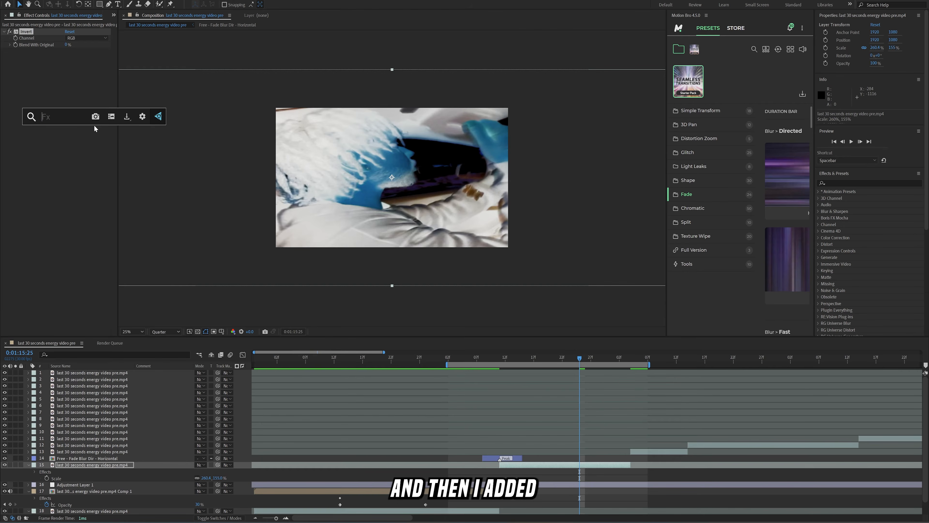
pyautogui.write('curves')
pyautogui.press('Return')
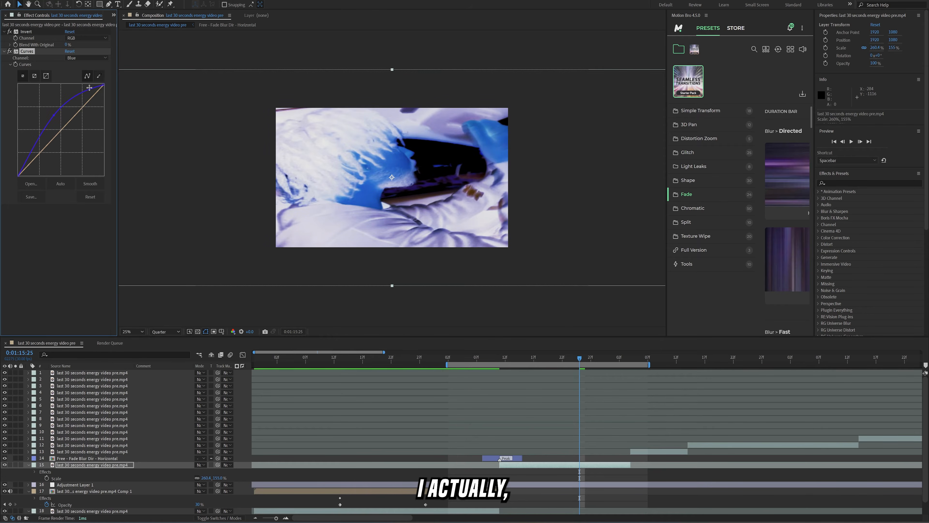
pyautogui.moveTo(68, 123); pyautogui.dragTo(56, 117)
pyautogui.click(84, 59)
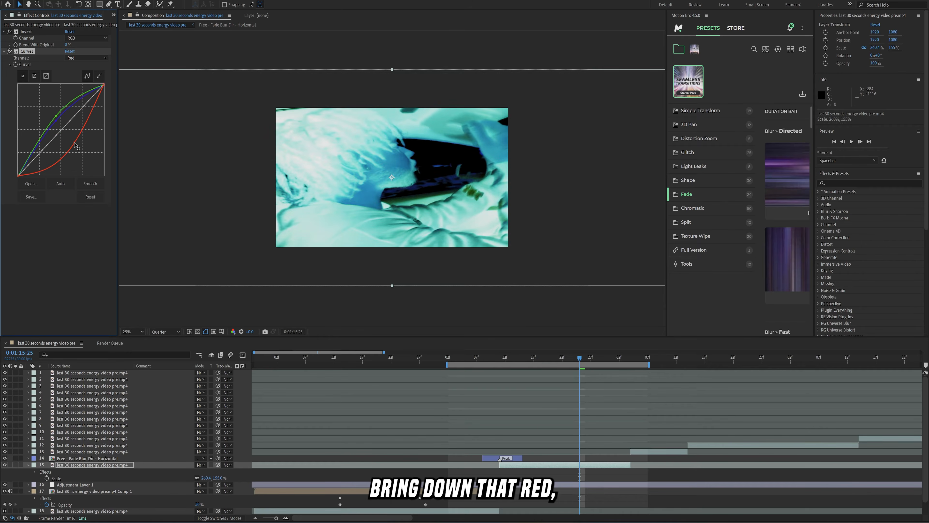
# Apply the S_Flicker effect to the inverted car clip and play back the result.
pyautogui.hotkey('ctrl', 'space')
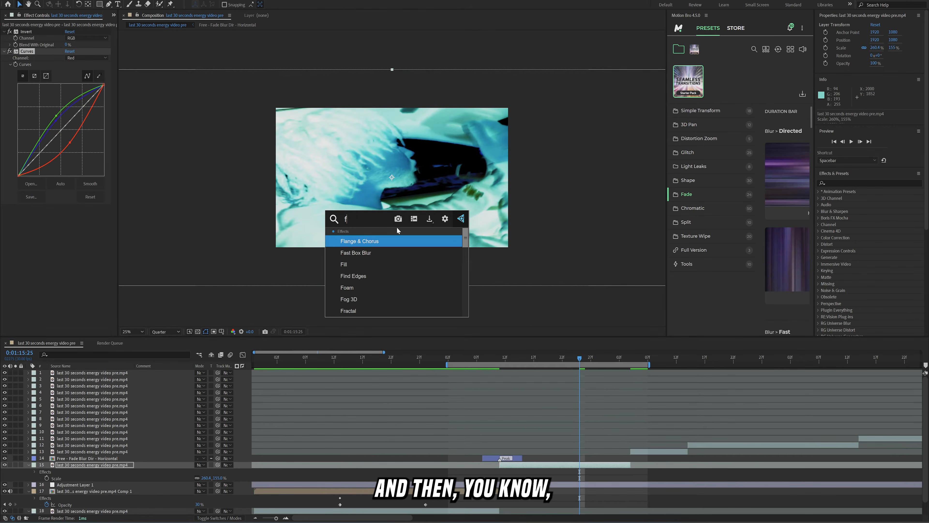
pyautogui.write('flicker')
pyautogui.press('Return')
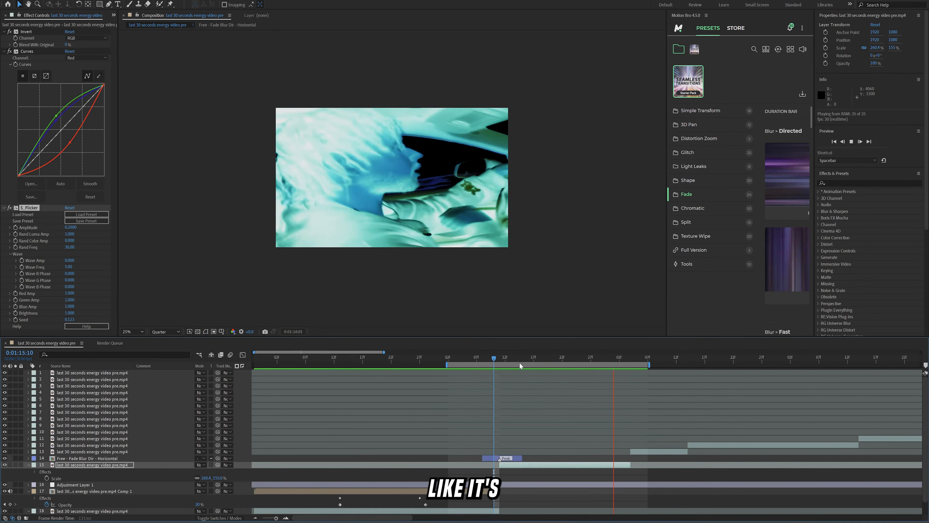
pyautogui.press('space')
pyautogui.moveTo(512, 359)
pyautogui.mouseDown()
pyautogui.moveTo(586, 361)
pyautogui.moveTo(525, 364)
pyautogui.mouseUp()
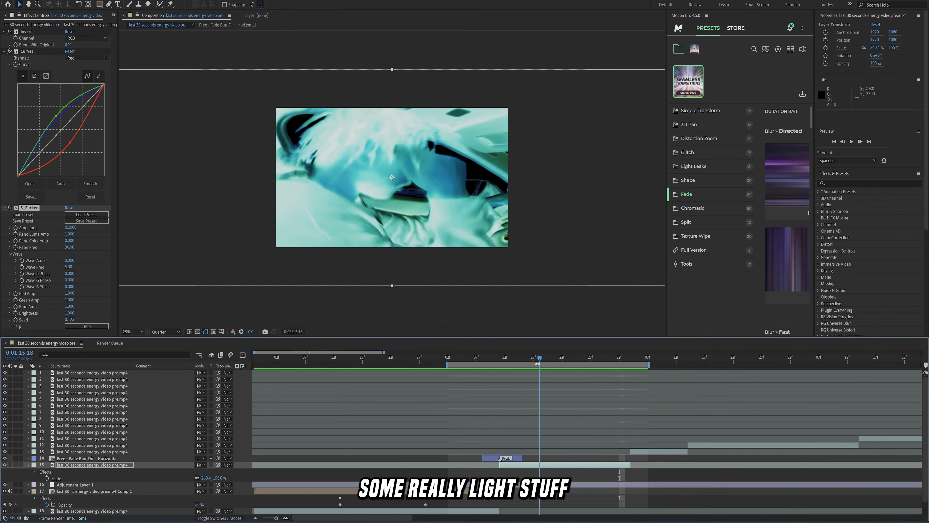
pyautogui.scroll(-1, 401, 425)
pyautogui.click(476, 478)
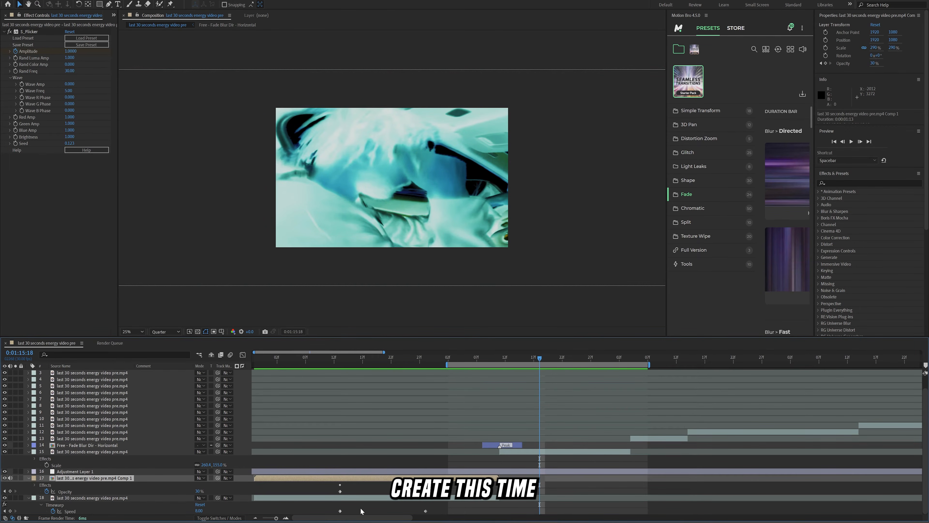
pyautogui.click(362, 497)
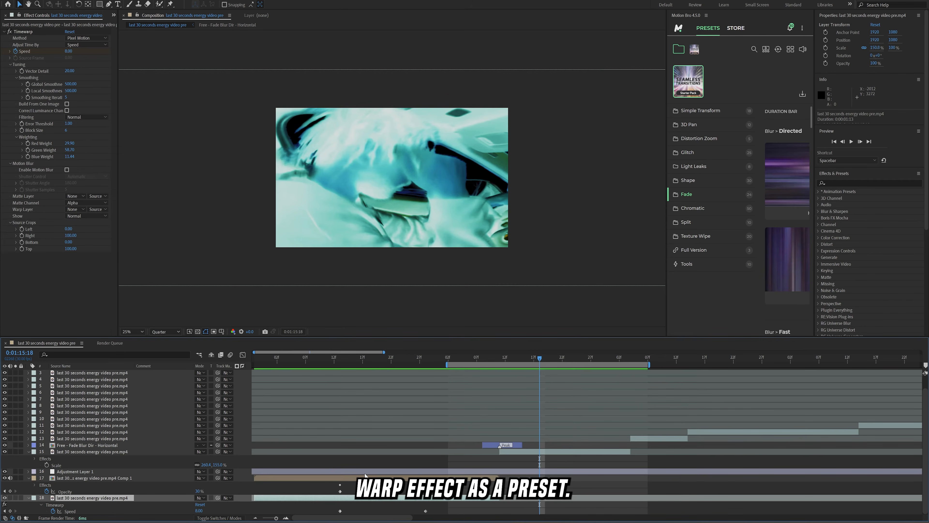
pyautogui.click(22, 32)
pyautogui.click(103, 1)
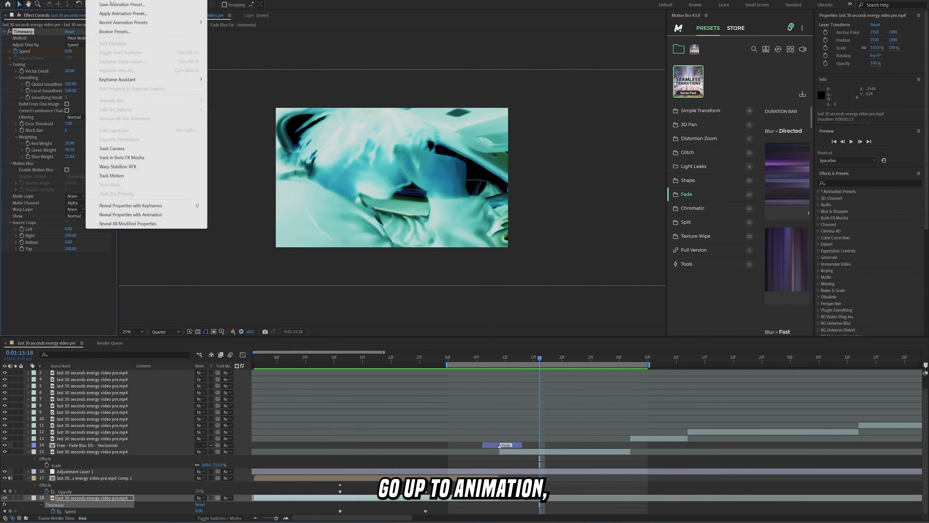
pyautogui.click(103, 5)
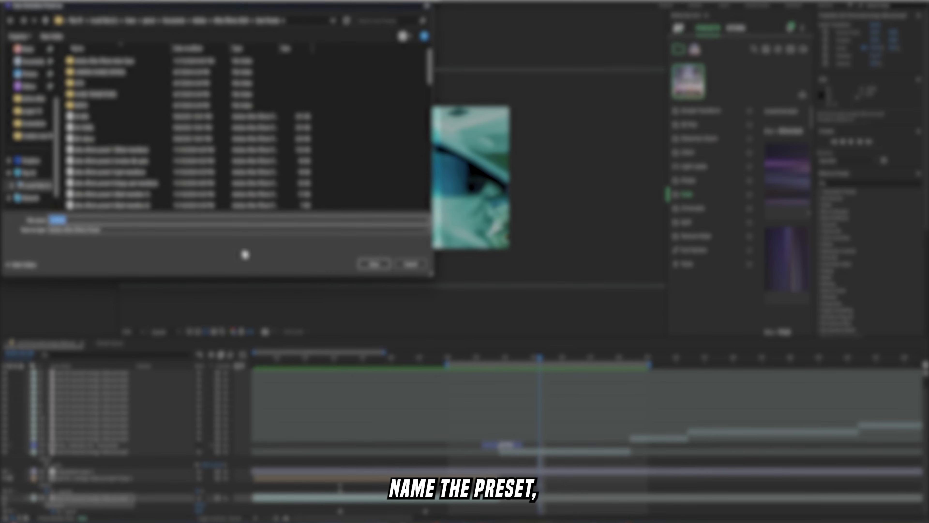
pyautogui.click(411, 264)
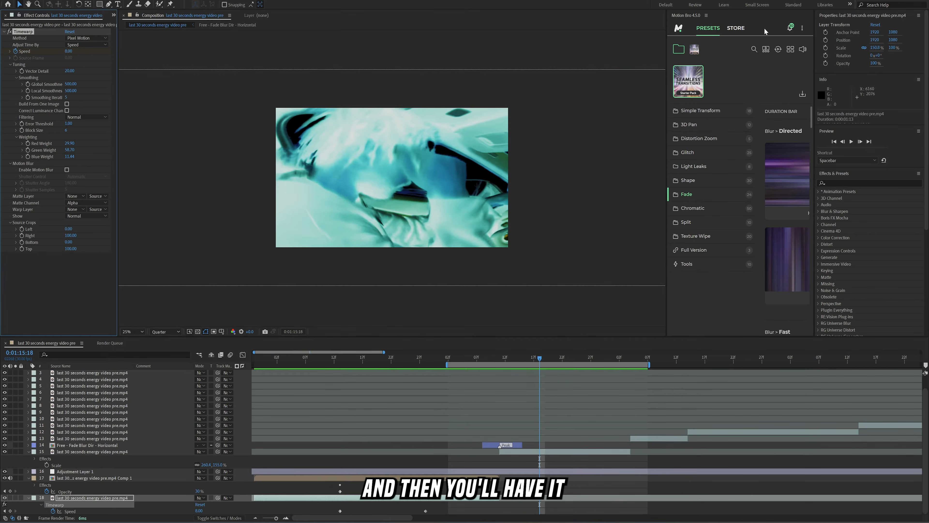
# Play back the transition into the inverted car clip from 0:01:15:03.
pyautogui.click(542, 452)
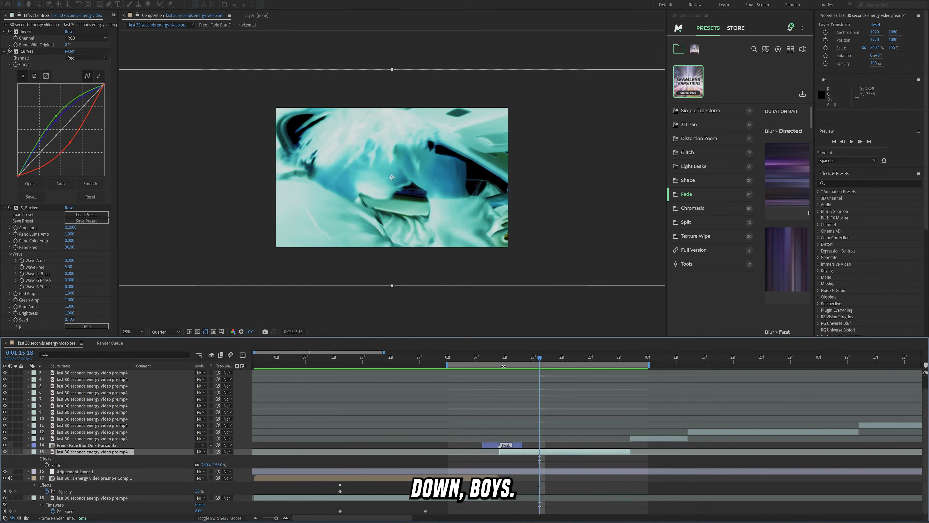
pyautogui.click(461, 361)
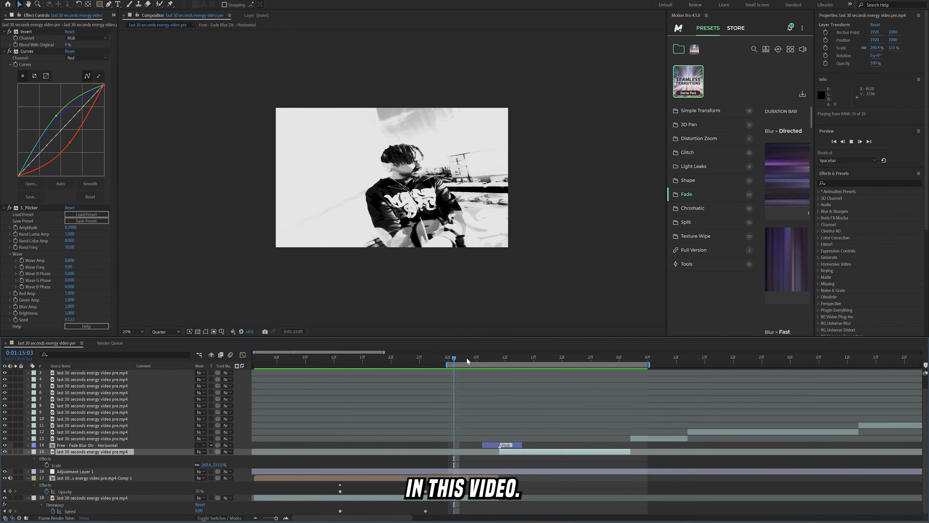
pyautogui.press('space')
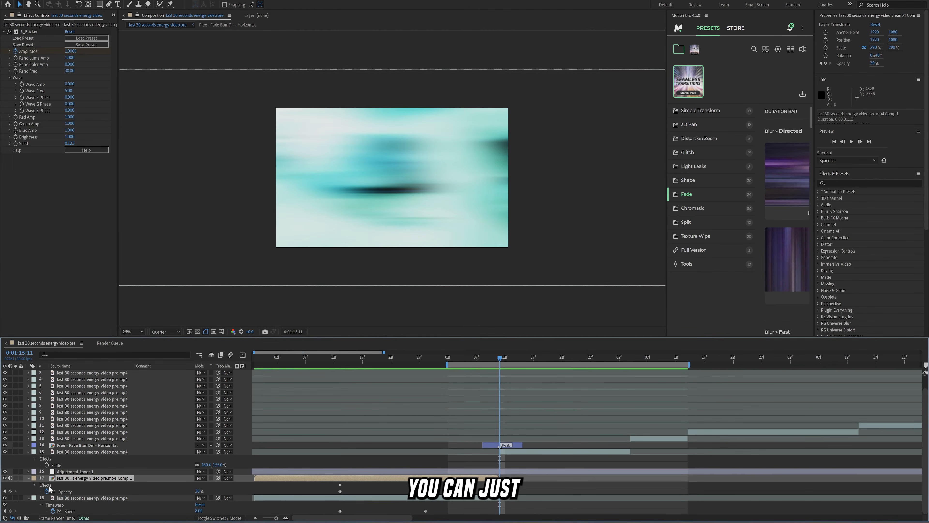
# Copy the keyframed Timewarp effect from layer 18 onto the car clip at 0:01:15:11 and play back the slowdown.
pyautogui.click(61, 506)
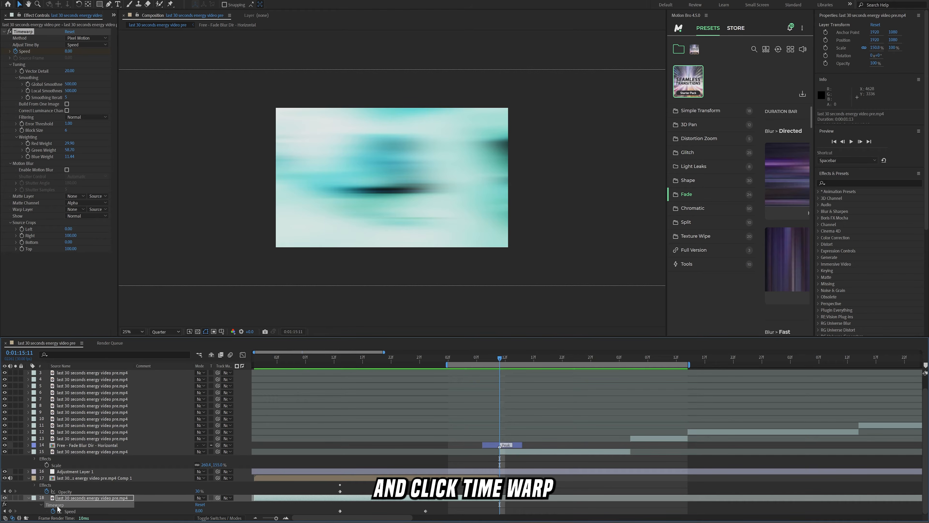
pyautogui.click(542, 453)
pyautogui.hotkey('ctrl', 'v')
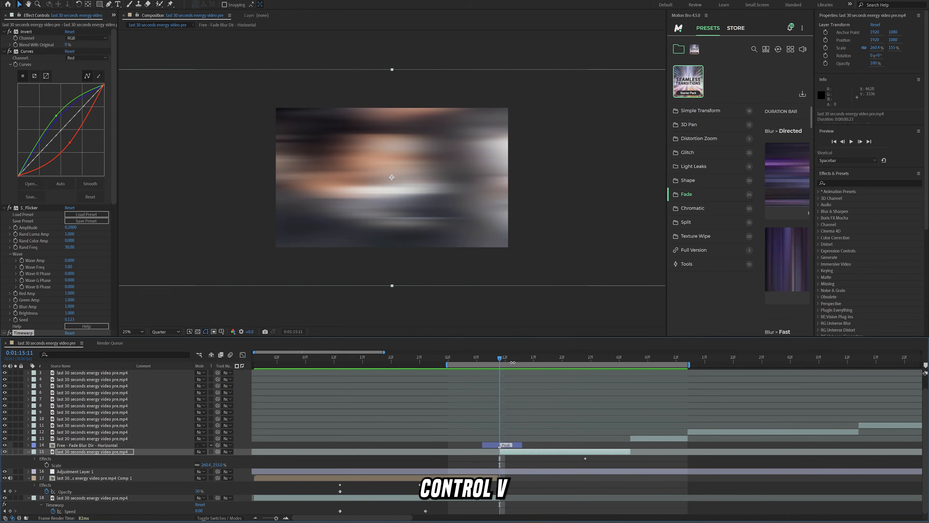
pyautogui.press('space')
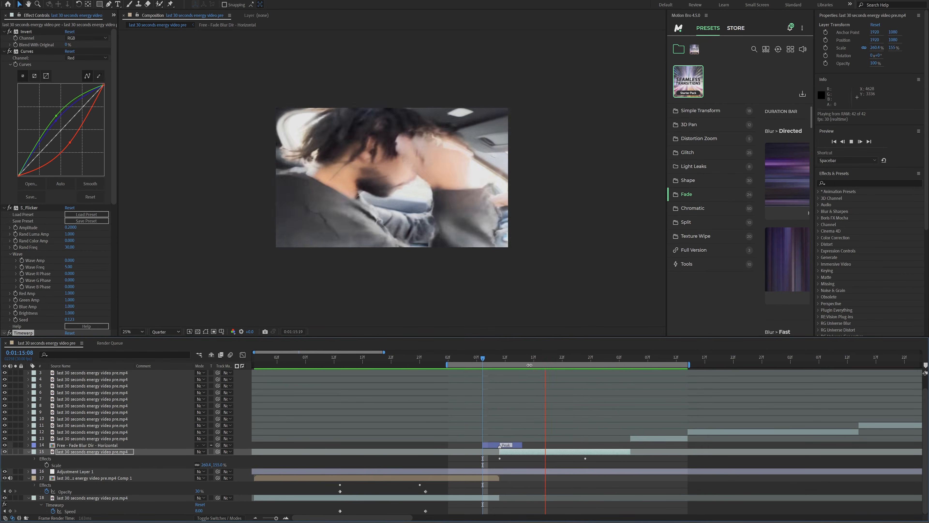
pyautogui.press('space')
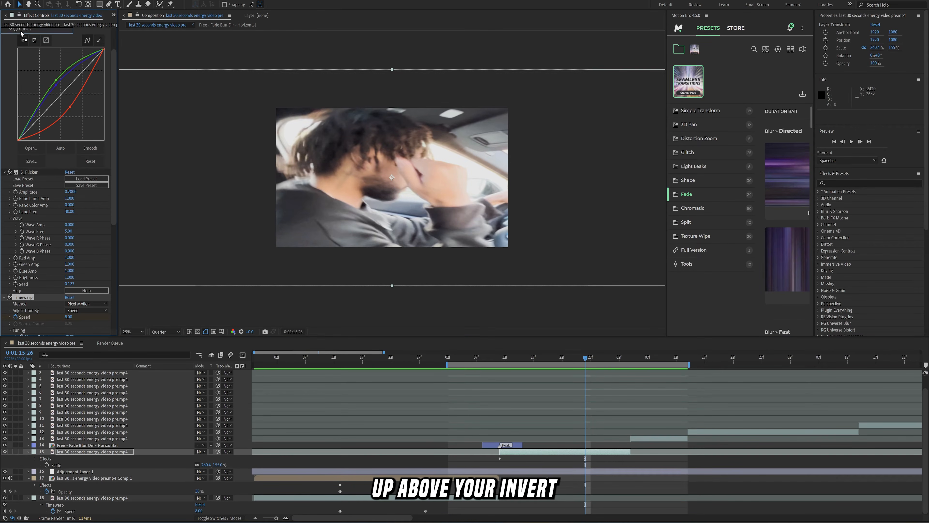
# Move Timewarp above Invert in the car clip's effect stack and play back from 0:01:15:08.
pyautogui.moveTo(21, 33); pyautogui.dragTo(21, 33)
pyautogui.moveTo(21, 32); pyautogui.dragTo(22, 32)
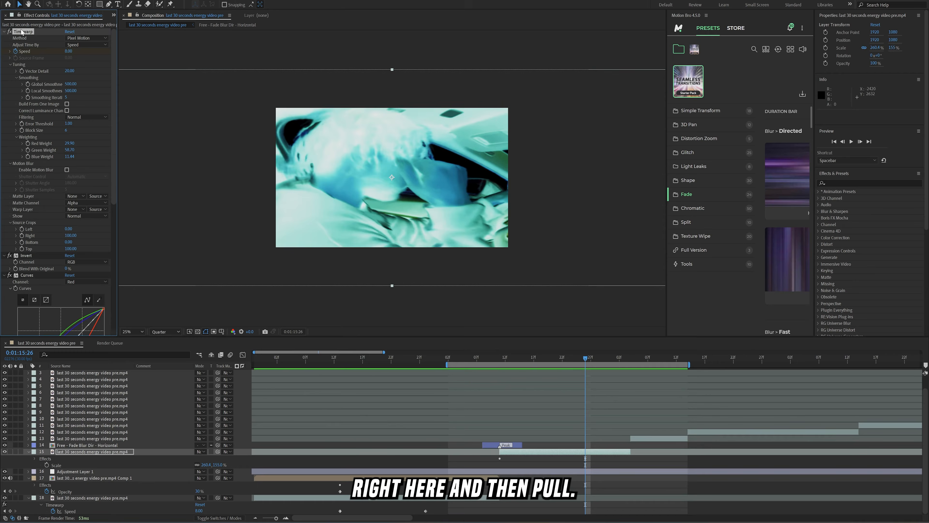
pyautogui.click(483, 356)
pyautogui.press('space')
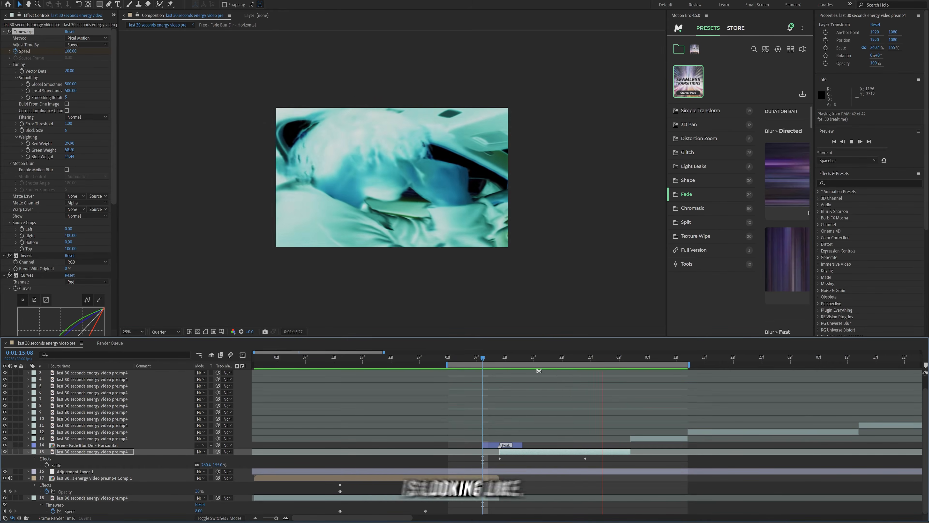
# Limit the work area to the mirror-room clip, from 0:01:16:14 to 0:01:17:13, and fit the frame in the viewer.
pyautogui.press('space')
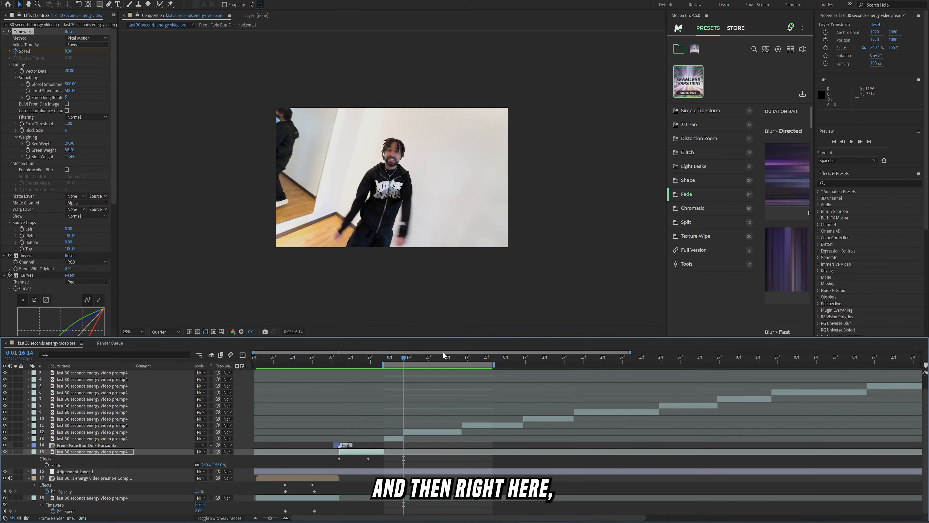
pyautogui.press('b')
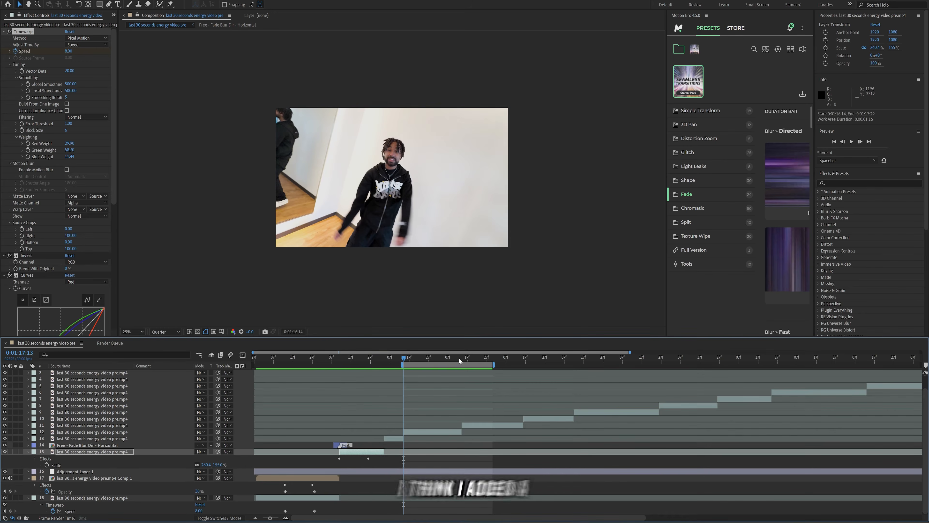
pyautogui.click(460, 357)
pyautogui.press('n')
pyautogui.click(409, 357)
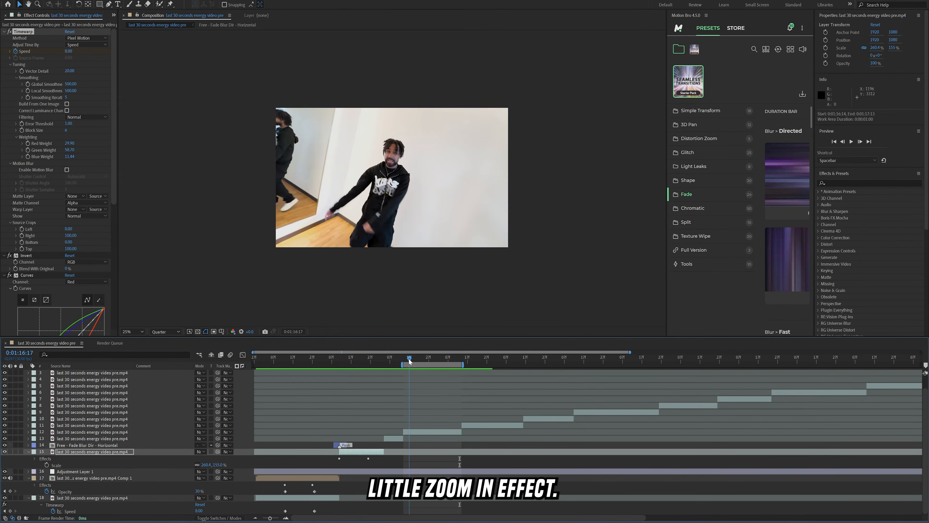
pyautogui.click(132, 331)
pyautogui.click(138, 344)
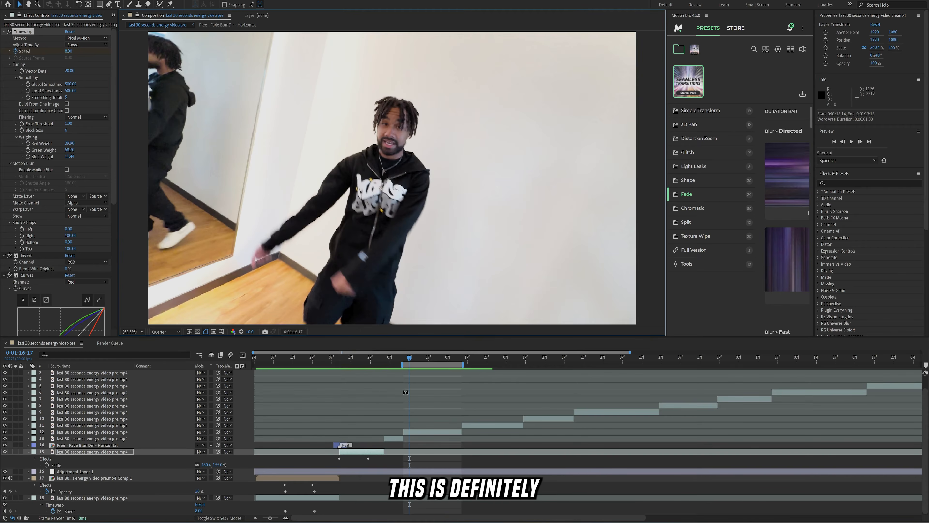
# Keyframe all transform properties of the mirror-room clip at 0:01:16:14, with scale at 335% and anchor point Y at 762.
pyautogui.click(402, 357)
pyautogui.press('pagedown')
pyautogui.click(410, 431)
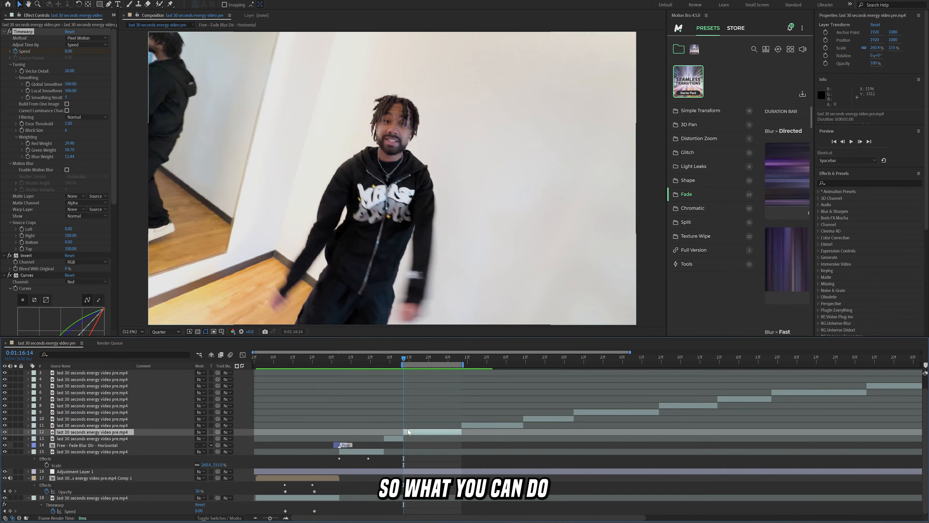
pyautogui.click(29, 432)
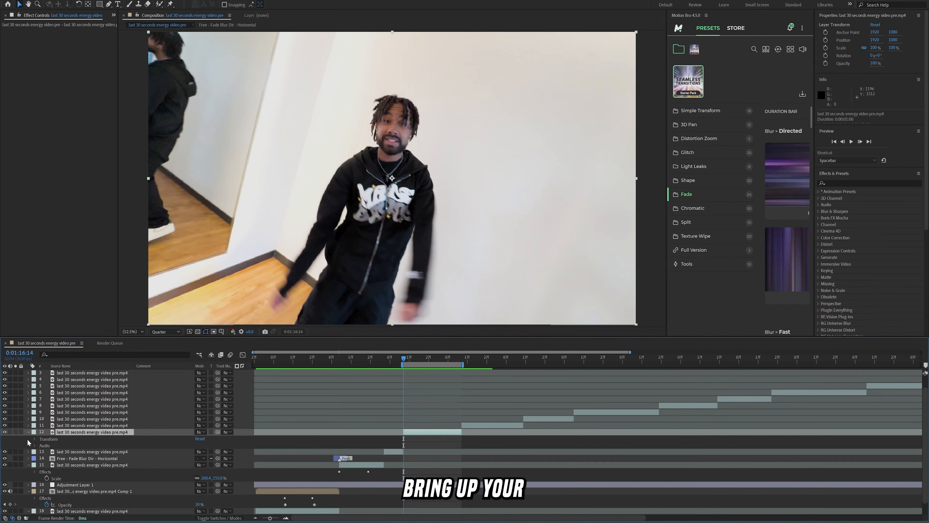
pyautogui.scroll(-1, 128, 458)
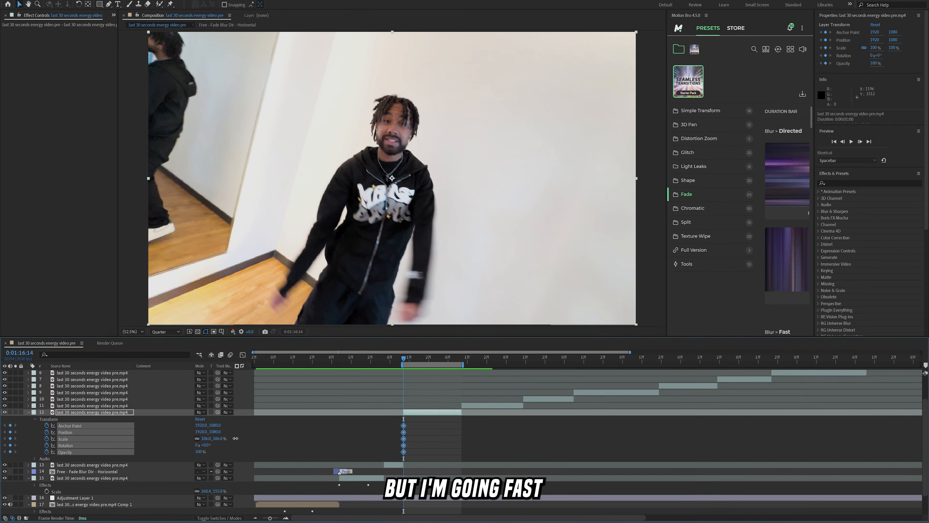
pyautogui.moveTo(235, 438); pyautogui.dragTo(322, 438)
pyautogui.click(314, 434)
pyautogui.moveTo(218, 426); pyautogui.dragTo(102, 427)
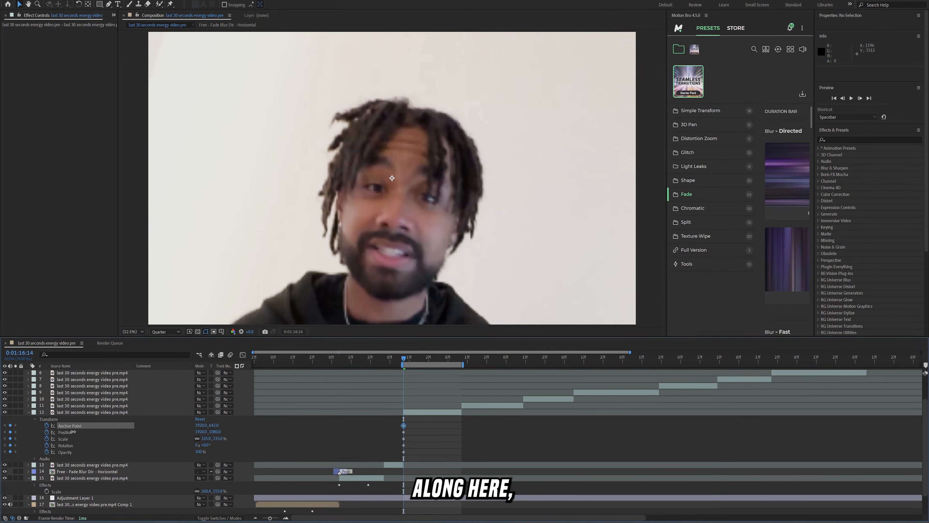
# Reset the clip's transform at 0:01:17:11, ease all its transform keyframes and shape the speed curve to start fast and settle slowly.
pyautogui.moveTo(426, 362); pyautogui.dragTo(458, 365)
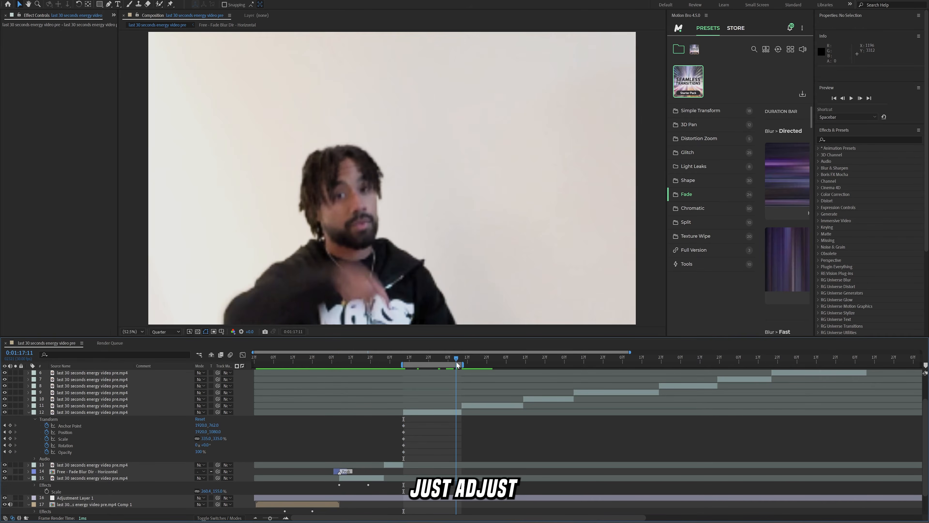
pyautogui.click(200, 419)
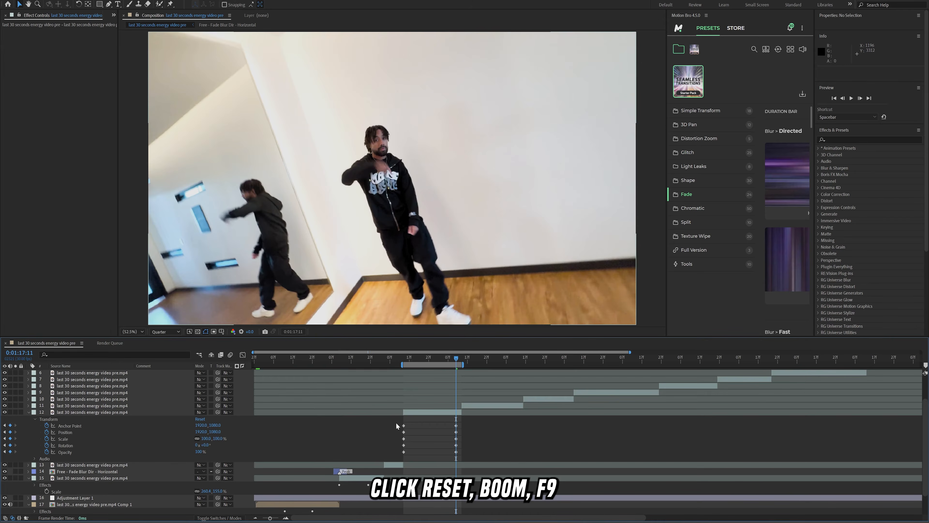
pyautogui.moveTo(393, 421); pyautogui.dragTo(491, 465)
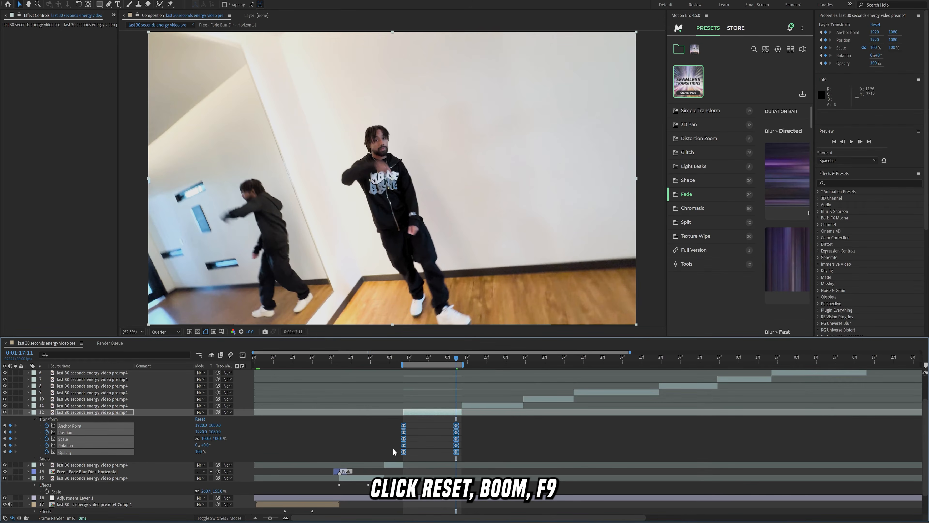
pyautogui.click(243, 354)
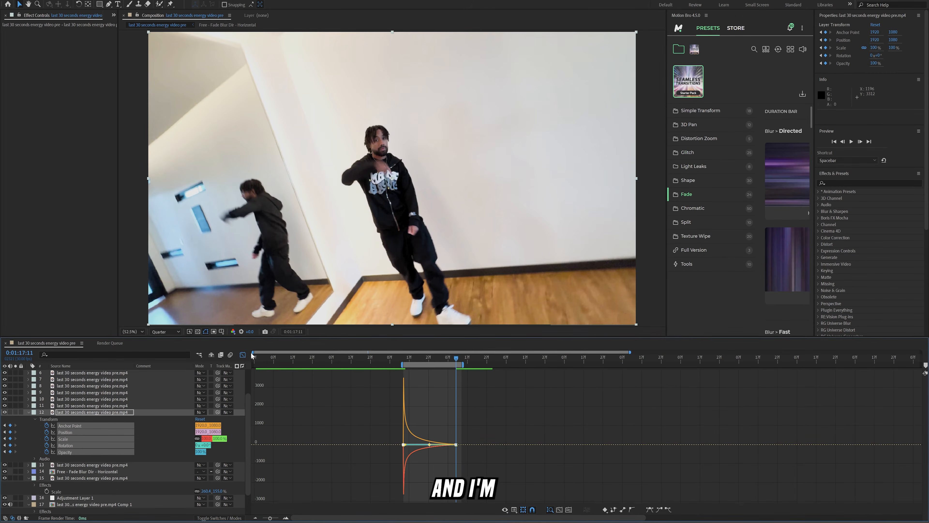
pyautogui.click(243, 355)
# Play back and scrub through the eased zoom on the mirror-room clip and into the following clip.
pyautogui.press('space')
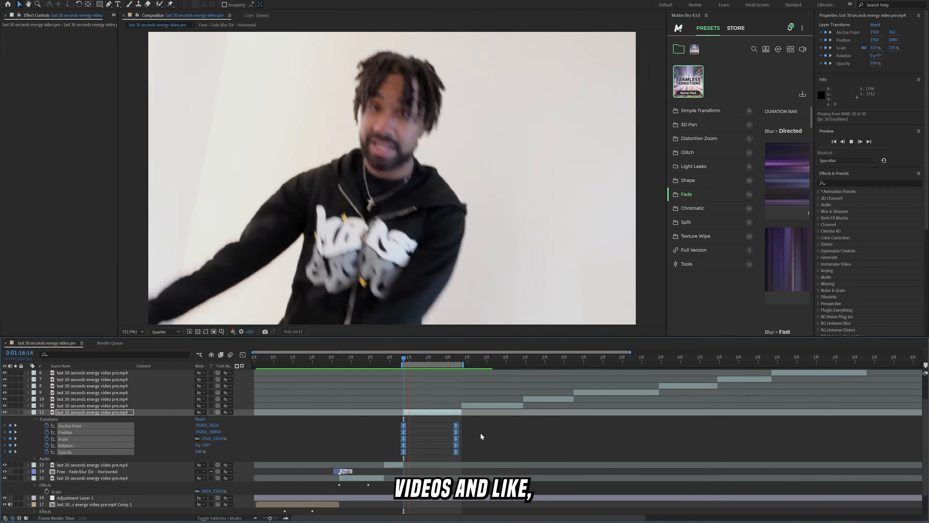
pyautogui.moveTo(418, 357); pyautogui.dragTo(403, 369)
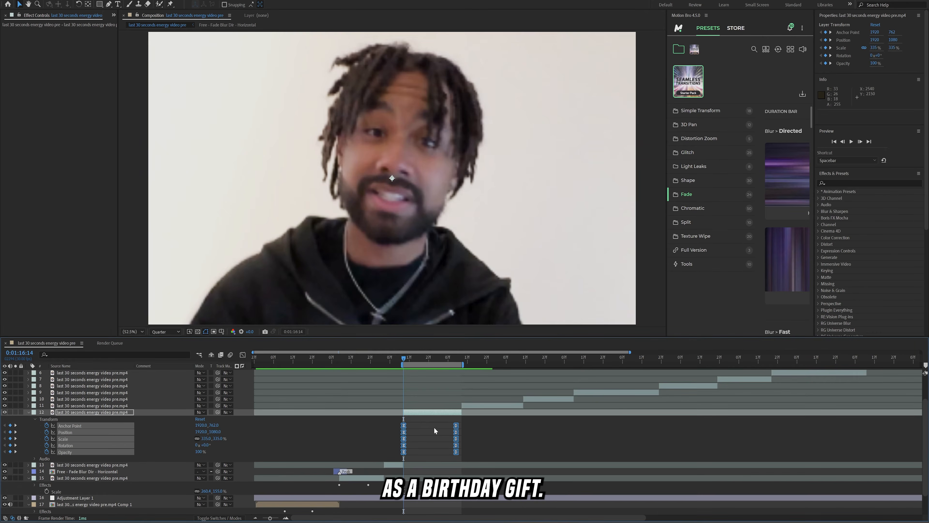
pyautogui.click(434, 427)
pyautogui.moveTo(458, 361); pyautogui.dragTo(408, 359)
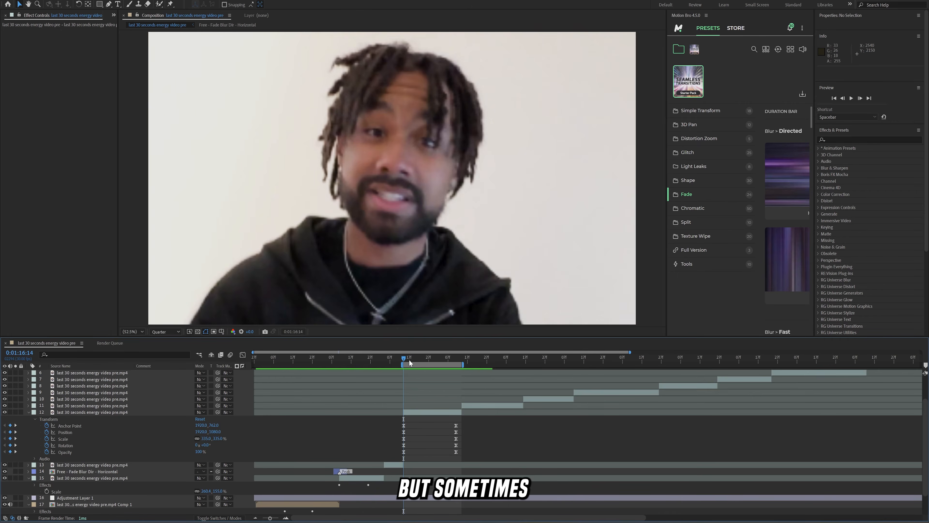
pyautogui.moveTo(464, 357); pyautogui.dragTo(433, 356)
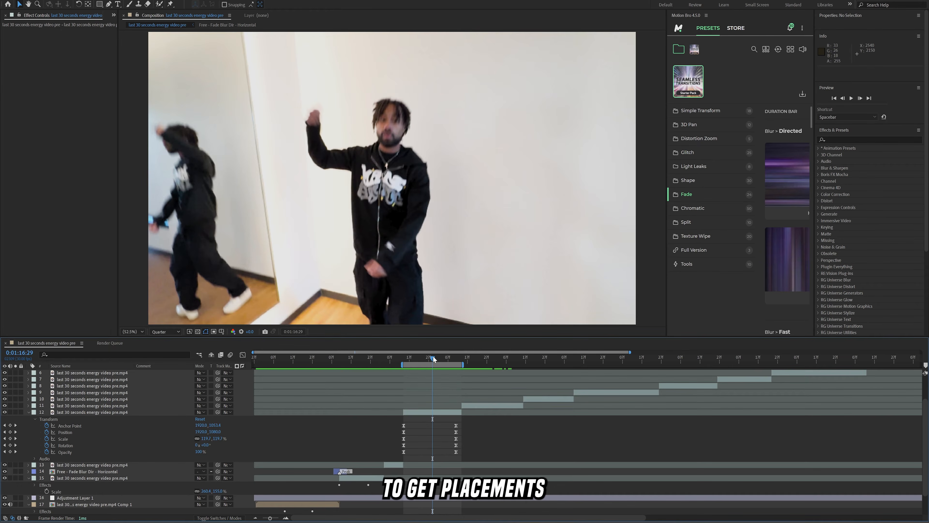
pyautogui.moveTo(509, 357)
pyautogui.mouseDown()
pyautogui.moveTo(493, 358)
pyautogui.moveTo(507, 362)
pyautogui.mouseUp()
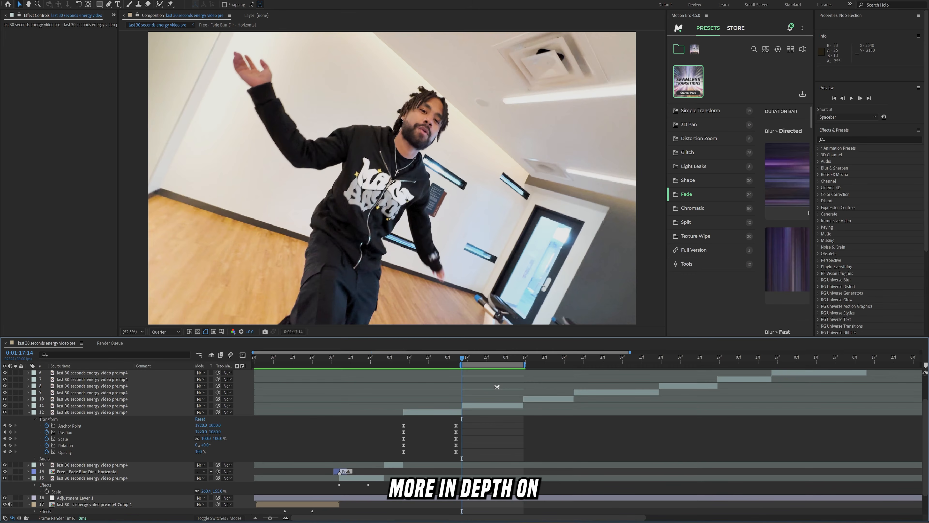
pyautogui.moveTo(471, 357)
pyautogui.mouseDown()
pyautogui.moveTo(498, 360)
pyautogui.moveTo(479, 362)
pyautogui.mouseUp()
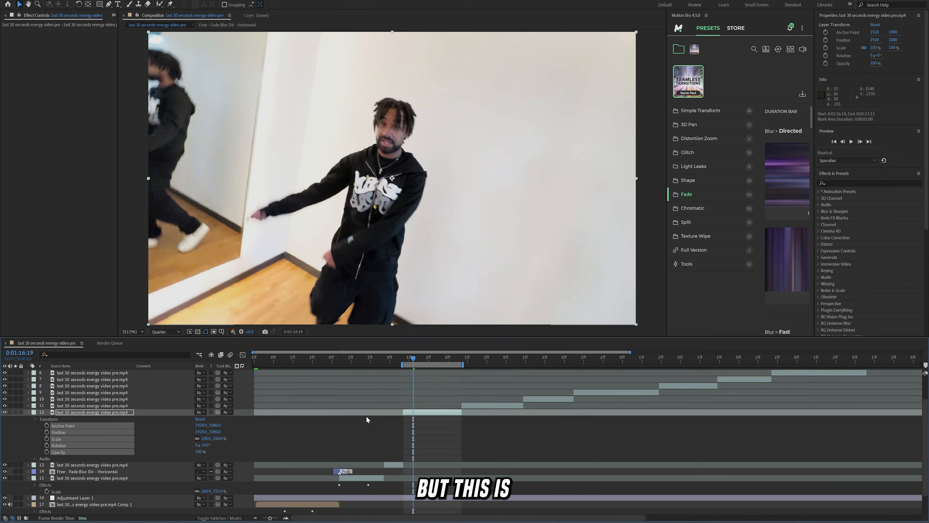
# Play back the clip without its zoom, restore the transform keyframes by undoing, and play it again for comparison.
pyautogui.press('space')
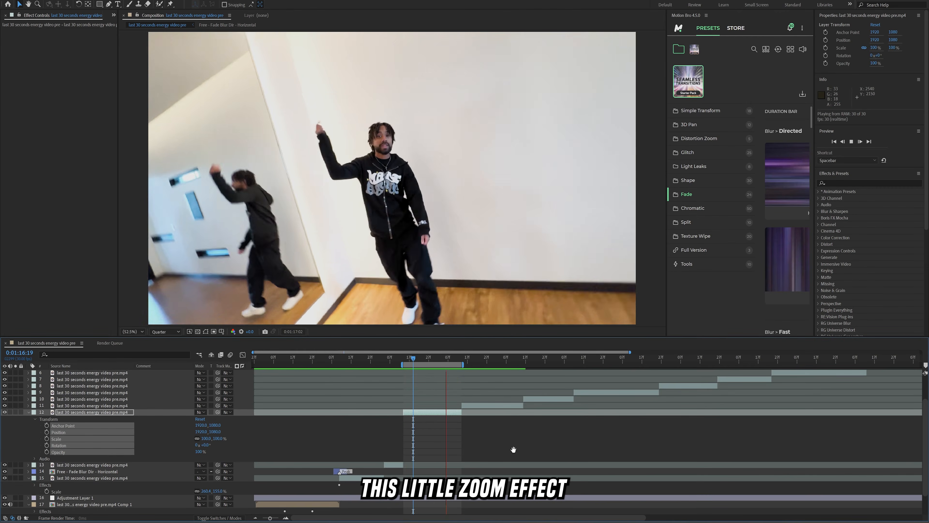
pyautogui.hotkey('ctrl', 'z')
pyautogui.press('space')
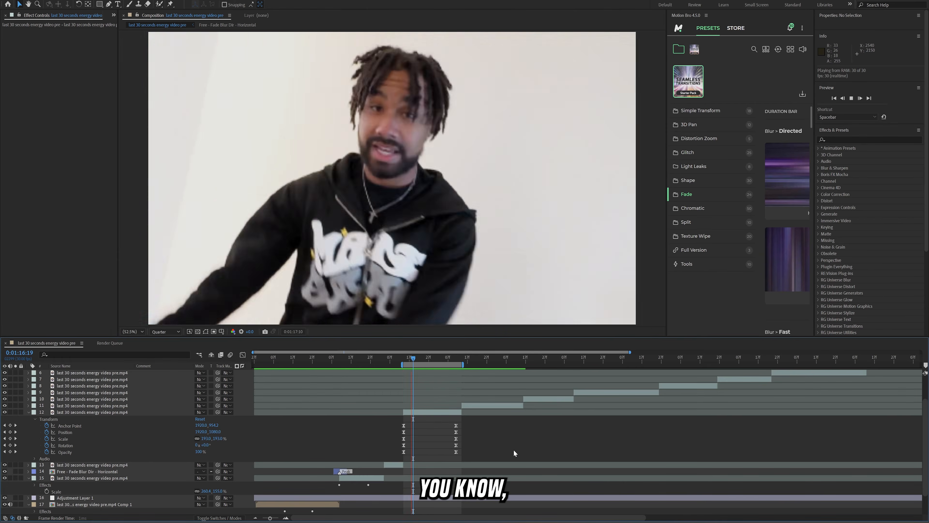
pyautogui.press('space')
# Enable motion blur for the zoomed clip on layer 12 and for the composition, and play back the zoom.
pyautogui.click(218, 518)
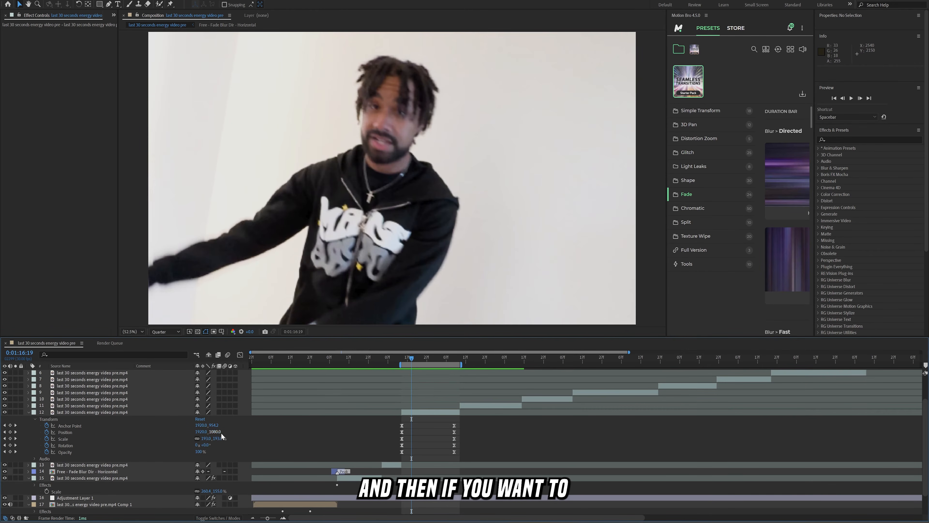
pyautogui.click(225, 412)
pyautogui.click(227, 354)
pyautogui.press('space')
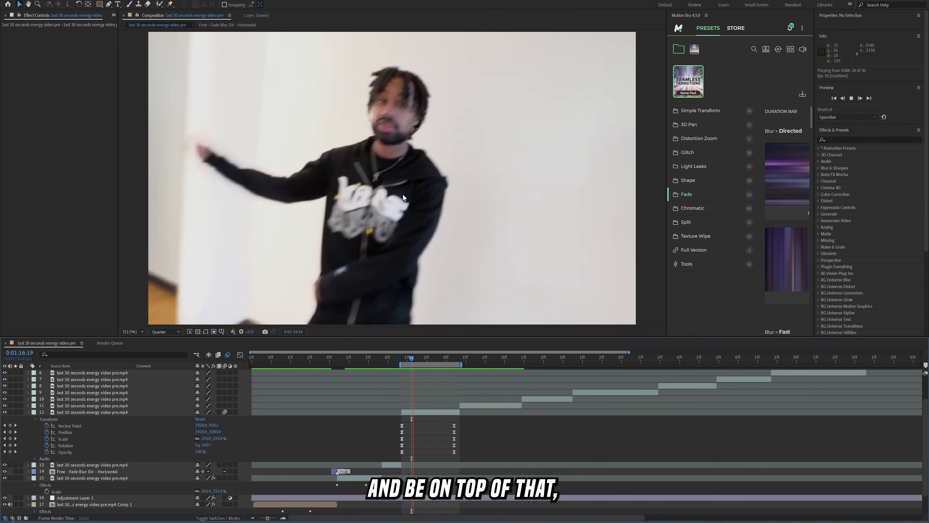
pyautogui.click(433, 362)
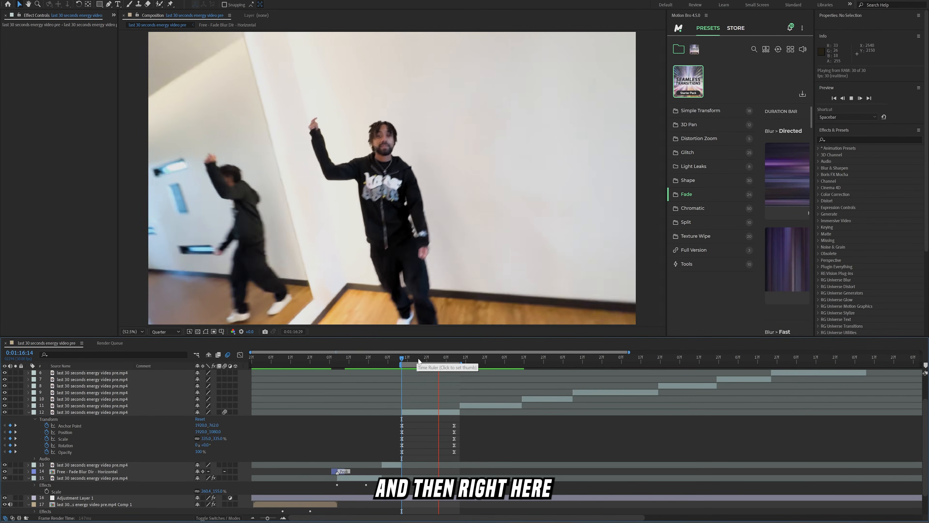
# Duplicate the zoomed clip, split the copy at 0:01:17:00 and delete the part before the split.
pyautogui.moveTo(420, 359)
pyautogui.mouseDown()
pyautogui.moveTo(401, 360)
pyautogui.moveTo(438, 356)
pyautogui.moveTo(429, 358)
pyautogui.moveTo(435, 365)
pyautogui.mouseUp()
pyautogui.click(435, 412)
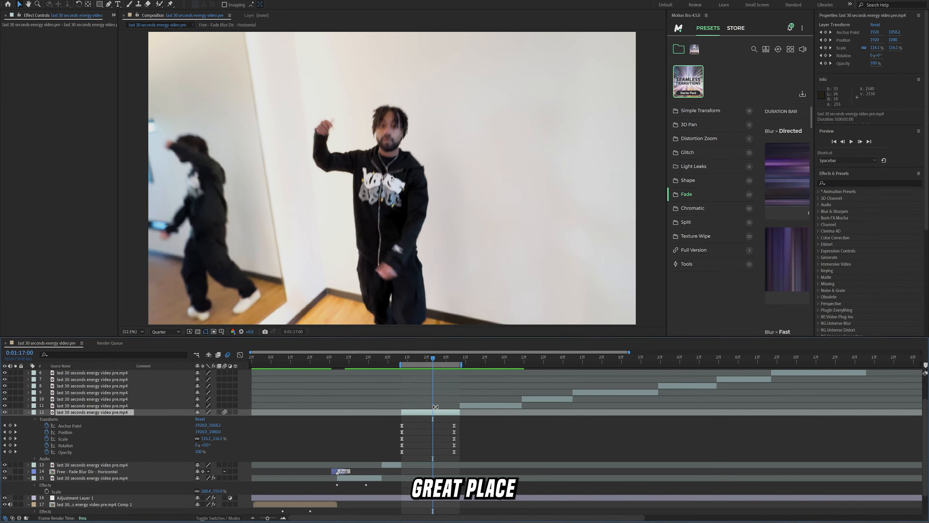
pyautogui.hotkey('ctrl', 'd')
pyautogui.hotkey('ctrl', 'shift', 'd')
pyautogui.click(428, 418)
pyautogui.press('Delete')
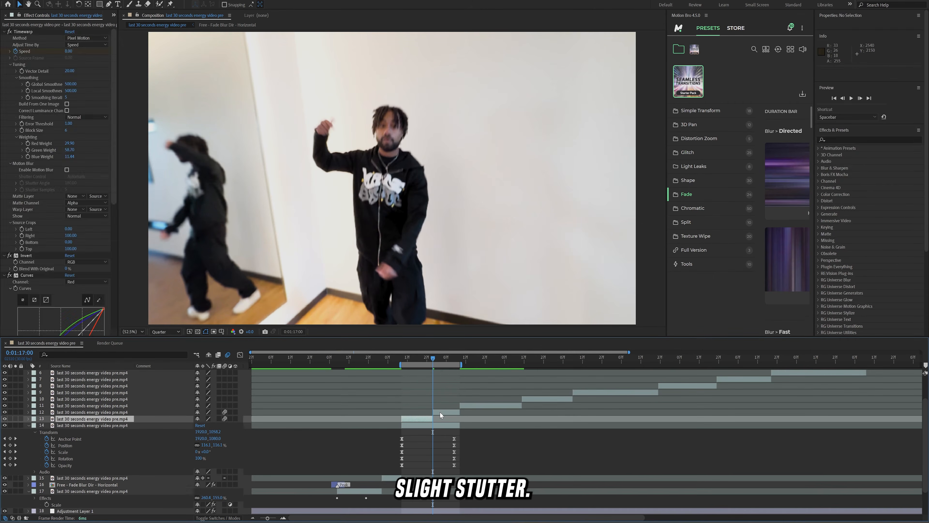
# Split the remaining copy at 0:01:17:06 and delete its tail, keeping a six-frame piece for the stutter.
pyautogui.click(438, 412)
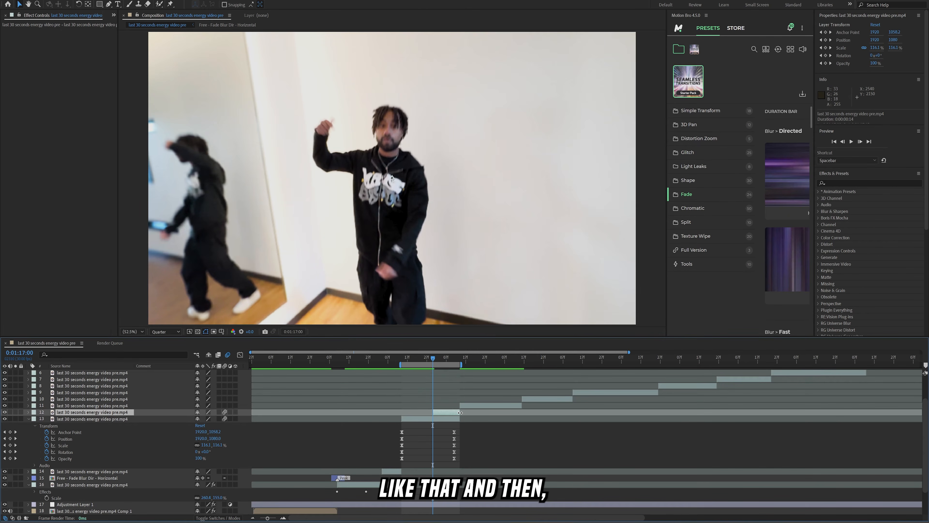
pyautogui.press('pagedown')
pyautogui.press('pagedown')
pyautogui.press('pagedown')
pyautogui.press('pagedown')
pyautogui.press('pagedown')
pyautogui.press('pagedown')
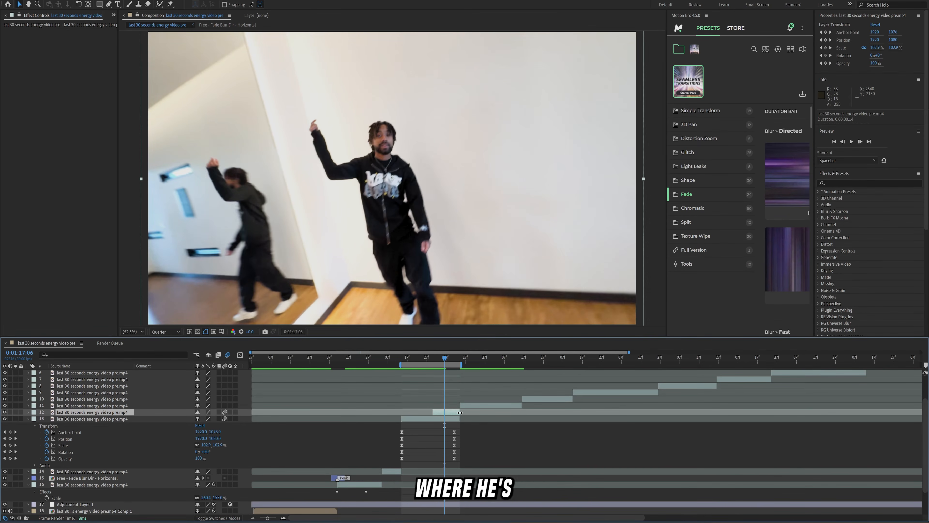
pyautogui.hotkey('ctrl', 'shift', 'd')
pyautogui.press('Delete')
# Duplicate the six-frame piece and place the copy directly after it so the same movement repeats.
pyautogui.moveTo(446, 359); pyautogui.dragTo(438, 359)
pyautogui.click(438, 412)
pyautogui.hotkey('ctrl', 'd')
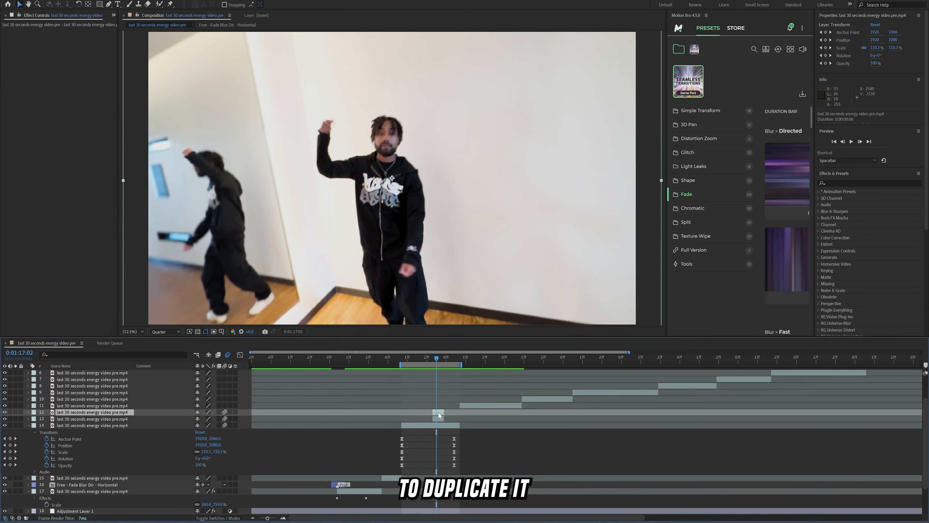
pyautogui.moveTo(438, 412); pyautogui.dragTo(450, 412)
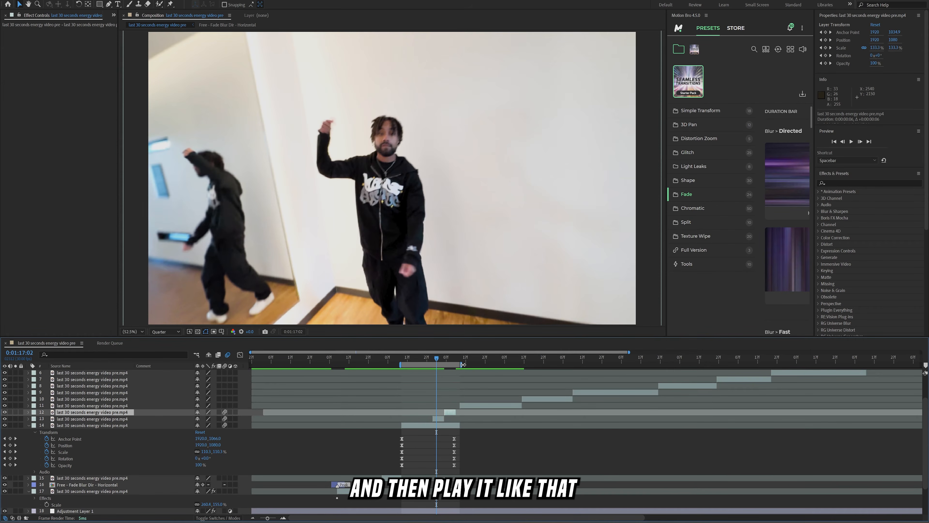
# Try adding another six-frame repeat after the second one, with the work area extended, and play back the stutter.
pyautogui.moveTo(461, 364); pyautogui.dragTo(465, 364)
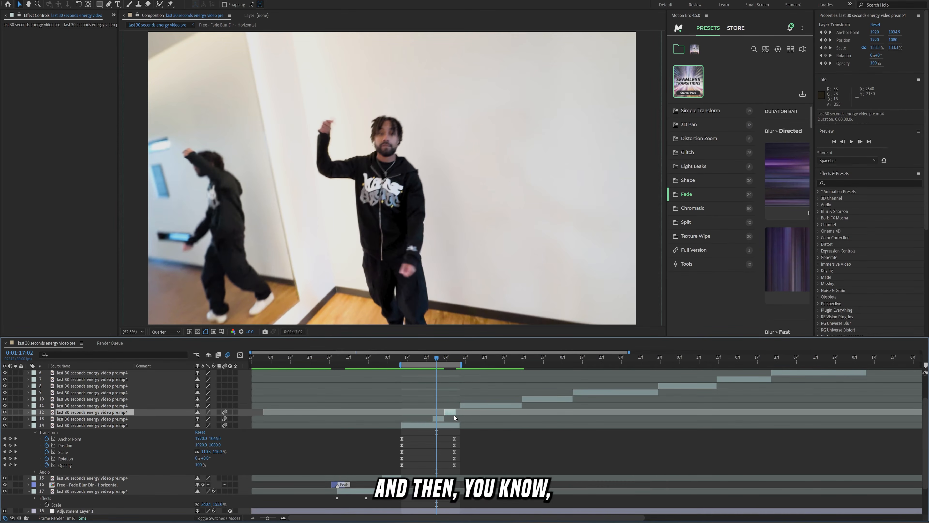
pyautogui.hotkey('ctrl', 'd')
pyautogui.moveTo(449, 410); pyautogui.dragTo(463, 412)
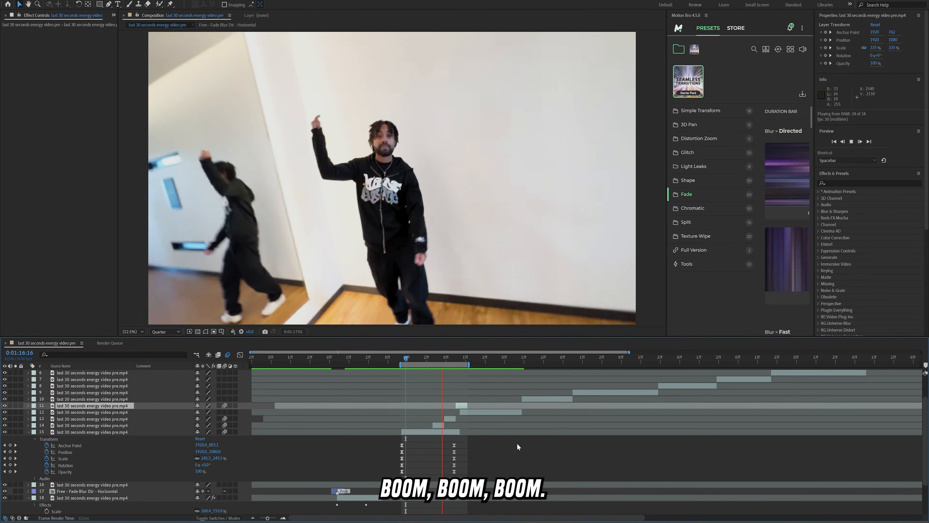
pyautogui.press('space')
pyautogui.moveTo(441, 357)
pyautogui.mouseDown()
pyautogui.moveTo(457, 360)
pyautogui.moveTo(433, 358)
pyautogui.moveTo(465, 360)
pyautogui.moveTo(432, 363)
pyautogui.mouseUp()
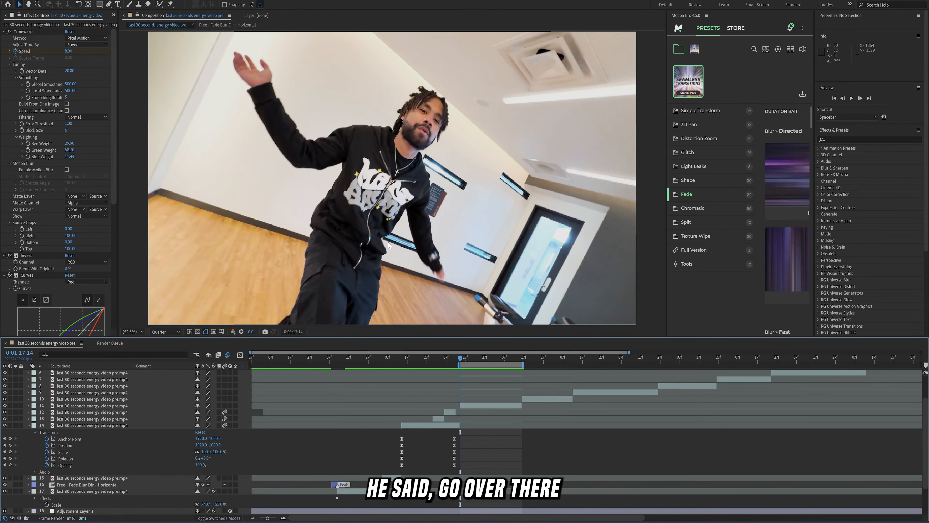
# Play back the following exercise-bike clip from 0:01:17:14 and examine its frames up to 0:01:18:00.
pyautogui.press('space')
pyautogui.moveTo(477, 359)
pyautogui.mouseDown()
pyautogui.moveTo(493, 361)
pyautogui.moveTo(462, 362)
pyautogui.mouseUp()
pyautogui.press('space')
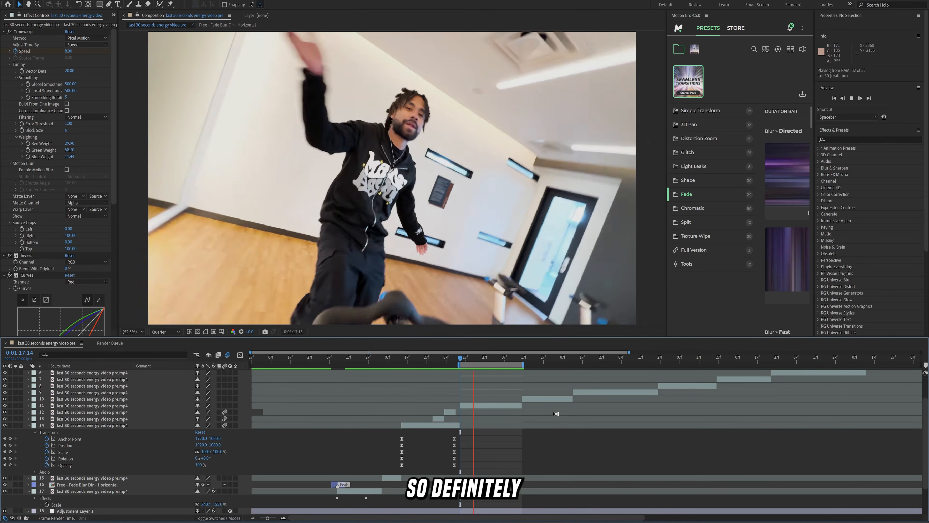
pyautogui.press('space')
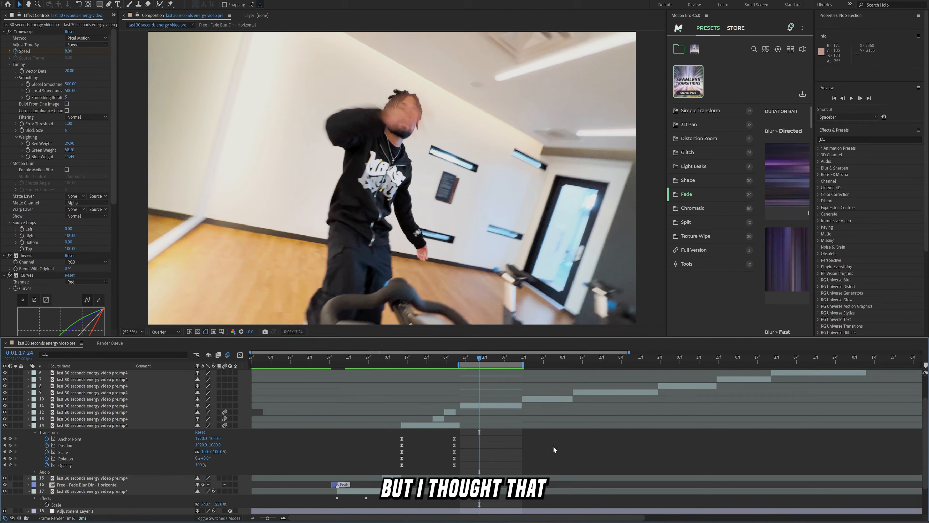
pyautogui.click(491, 357)
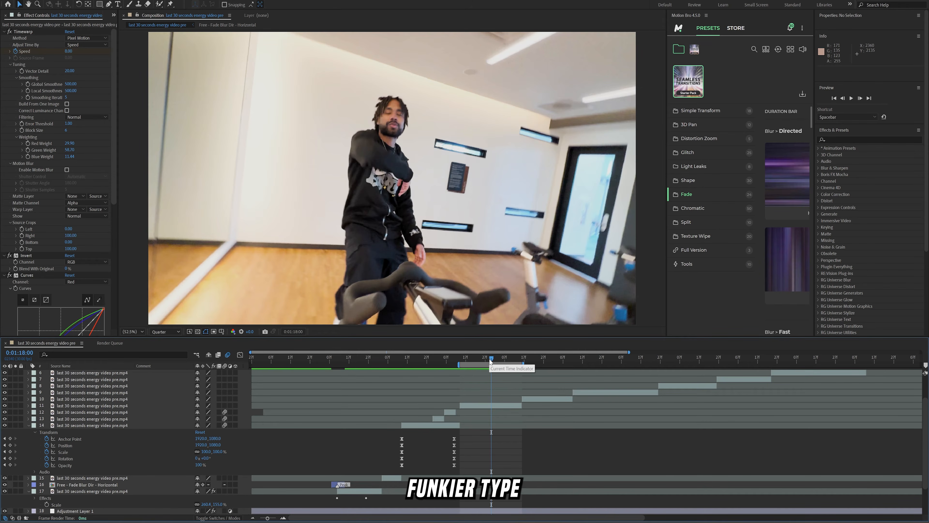
# Scrub and play back the exercise-bike clip between 0:01:17:14 and 0:01:18:07 to examine its movement.
pyautogui.moveTo(491, 359); pyautogui.dragTo(505, 360)
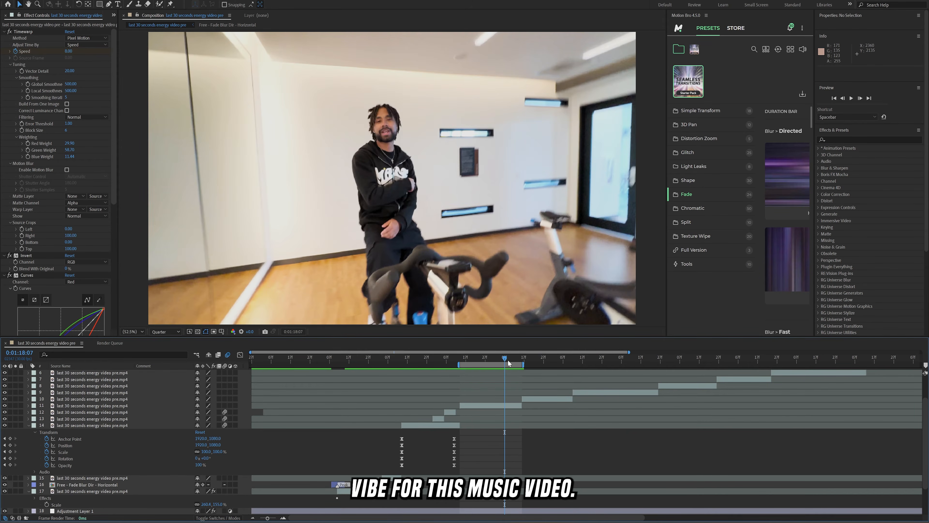
pyautogui.click(490, 358)
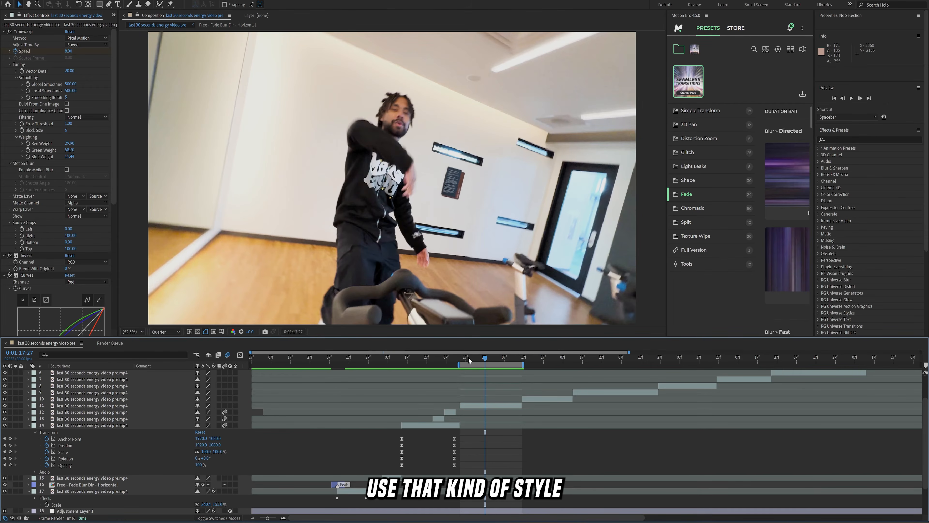
pyautogui.click(466, 357)
pyautogui.click(505, 358)
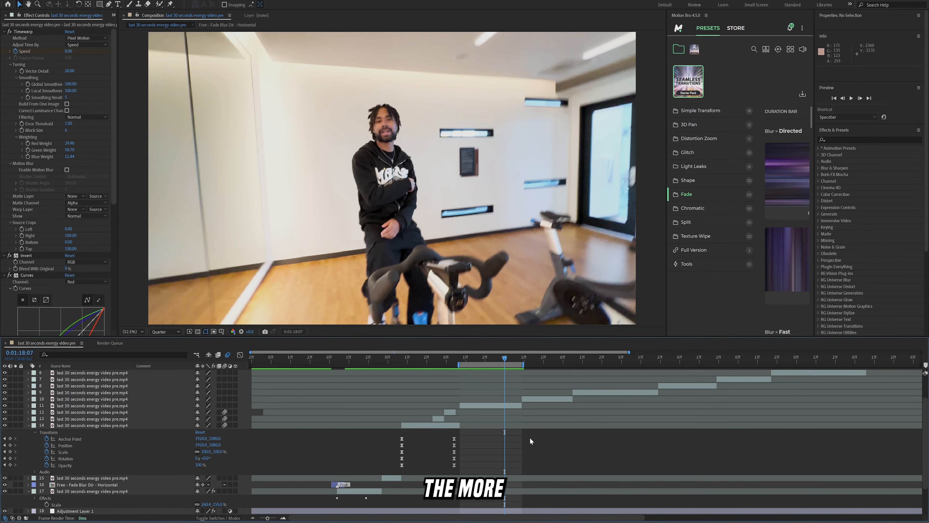
pyautogui.click(463, 357)
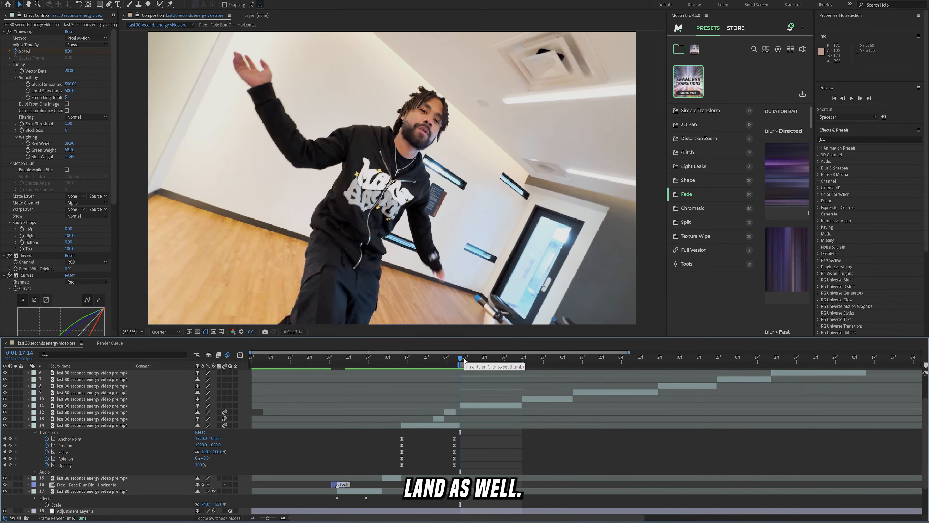
pyautogui.press('space')
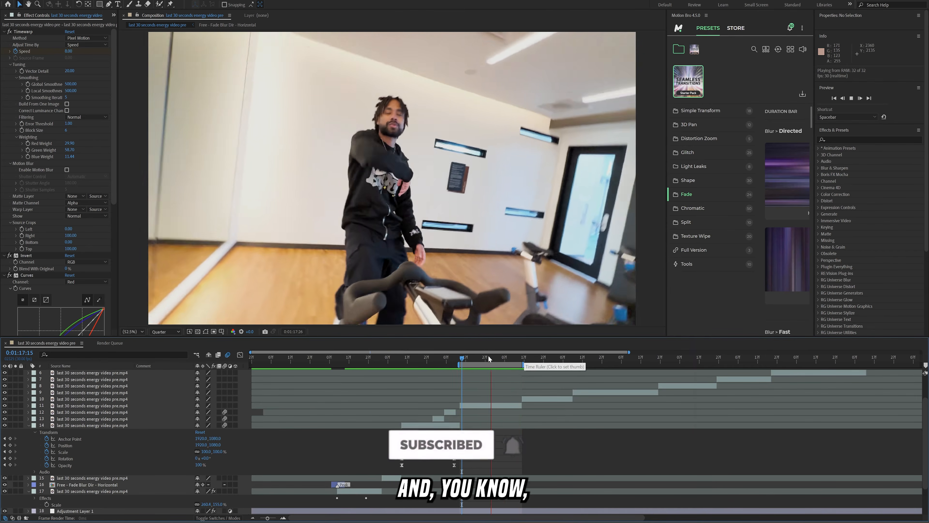
pyautogui.click(462, 360)
pyautogui.moveTo(463, 360); pyautogui.dragTo(460, 361)
# Select the exercise-bike clip, widen the Motion Bro preset area and browse the Glitch transitions.
pyautogui.click(470, 406)
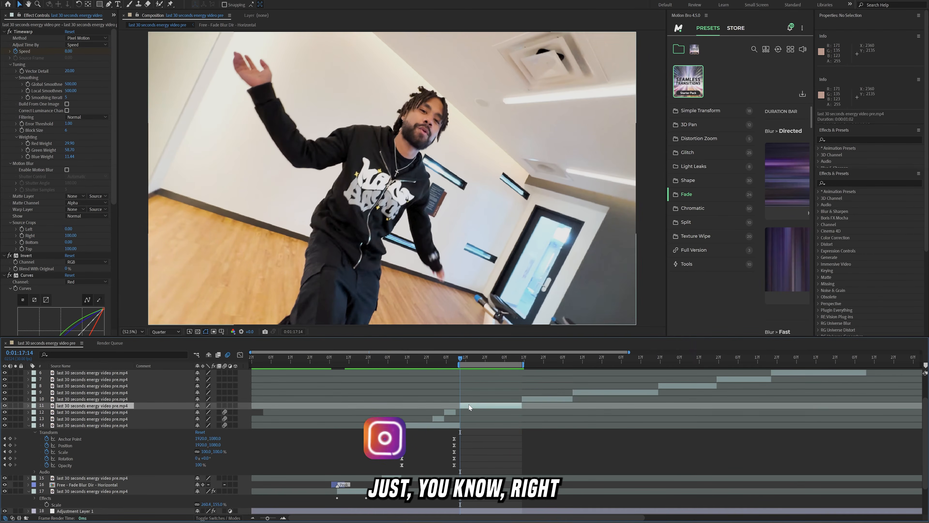
pyautogui.moveTo(667, 218); pyautogui.dragTo(543, 218)
pyautogui.moveTo(701, 184)
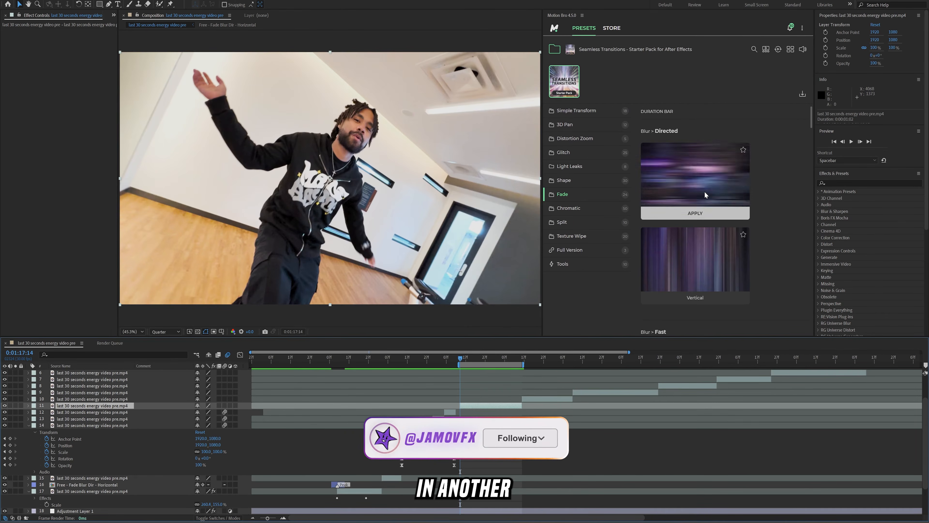
pyautogui.click(563, 152)
pyautogui.scroll(-4, 695, 182)
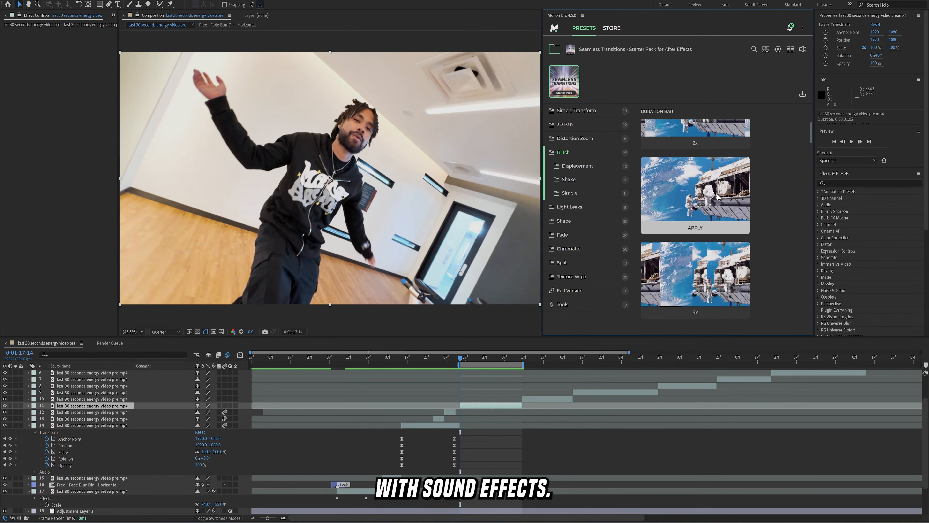
# Play back the driving clip that follows the exercise-bike clip.
pyautogui.click(523, 359)
pyautogui.press('space')
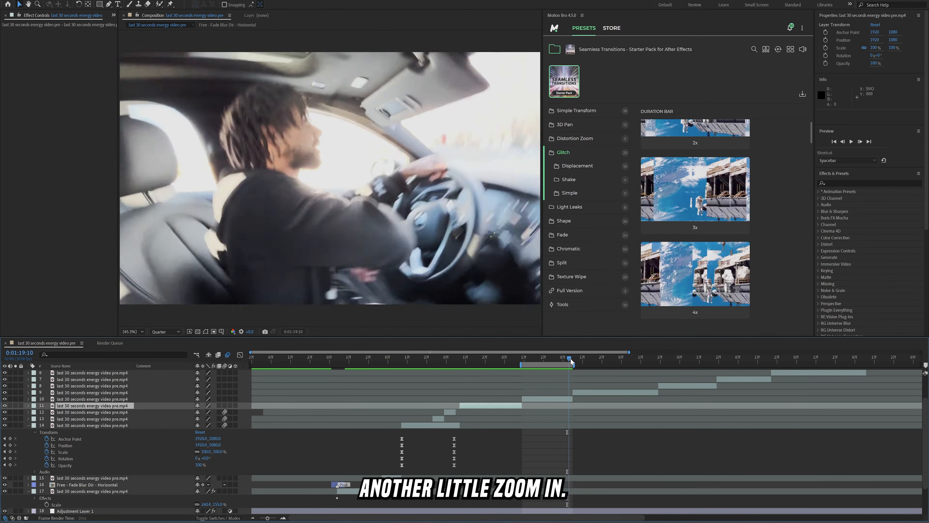
pyautogui.press('space')
pyautogui.press('space')
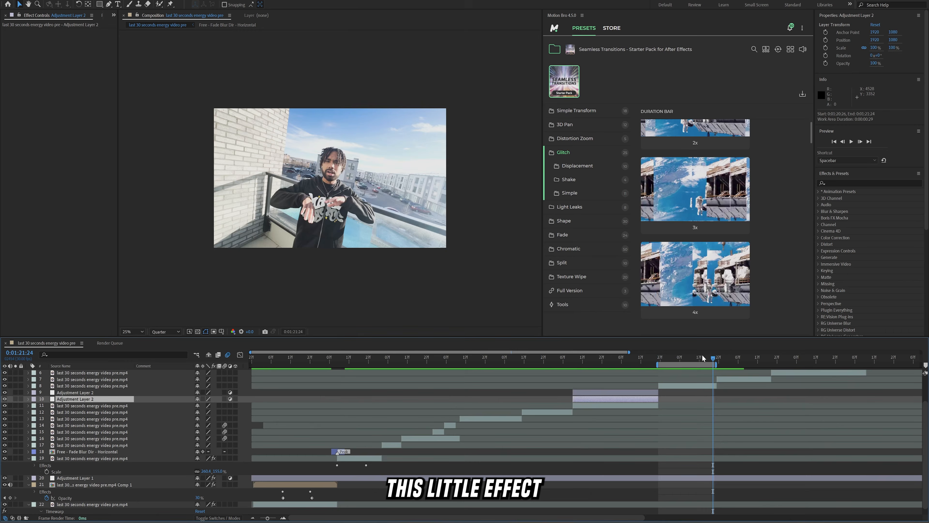
# Apply the Color Balance (HLS) effect to the balcony clip, with the playhead parked at 0:01:21:01.
pyautogui.moveTo(702, 358); pyautogui.dragTo(670, 366)
pyautogui.scroll(2, 336, 253)
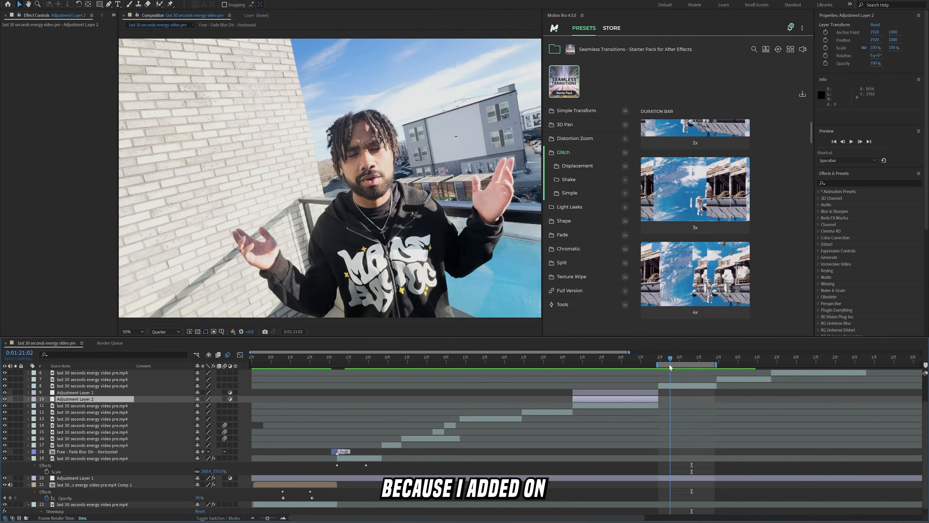
pyautogui.click(677, 385)
pyautogui.press(',')
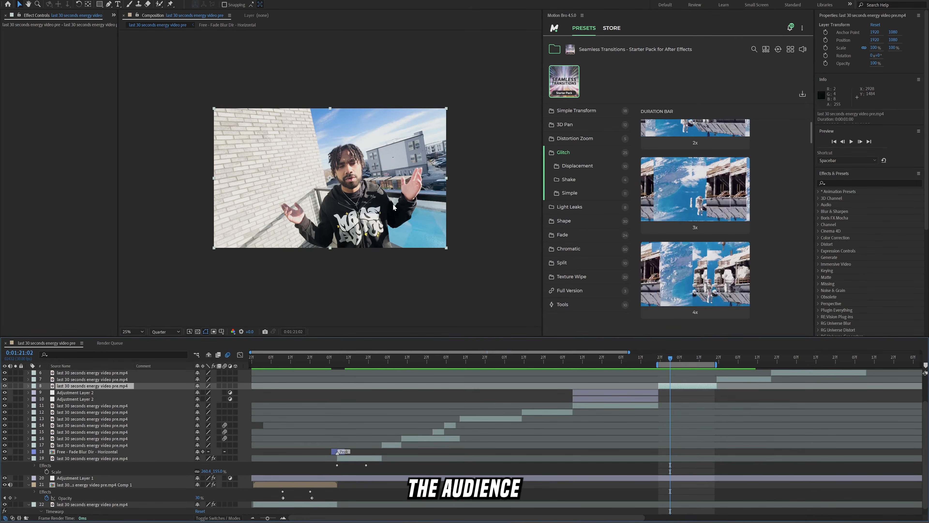
pyautogui.press('.')
pyautogui.moveTo(699, 360); pyautogui.dragTo(670, 363)
pyautogui.press('space')
pyautogui.press('space')
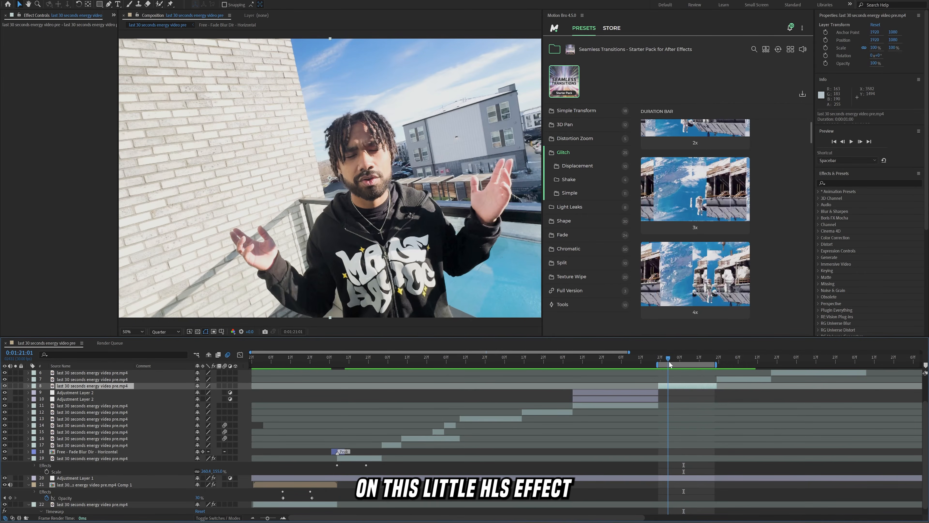
pyautogui.hotkey('ctrl', 'space')
pyautogui.write('hls')
pyautogui.press('Return')
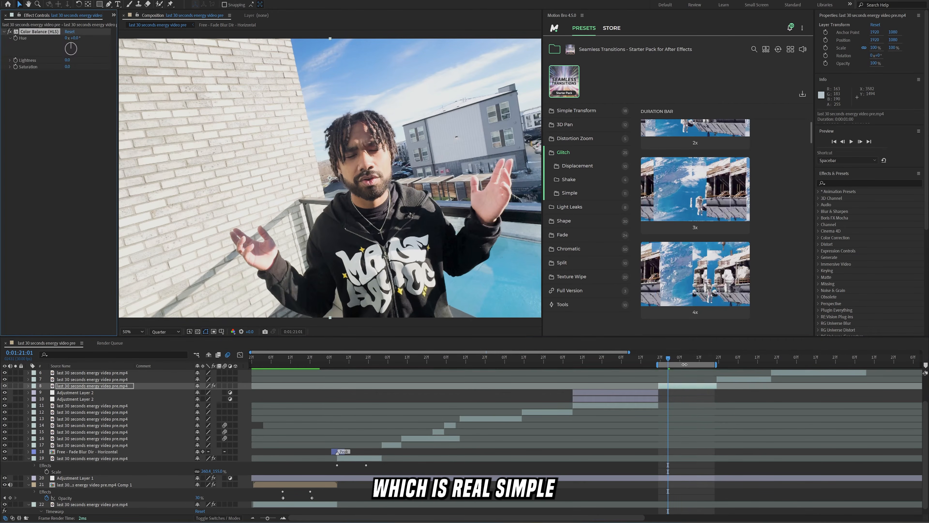
# Keyframe the balcony clip's Hue from 0 at 0:01:21:01 to 2 full turns at 0:01:21:23, and preview the color cycling.
pyautogui.press('space')
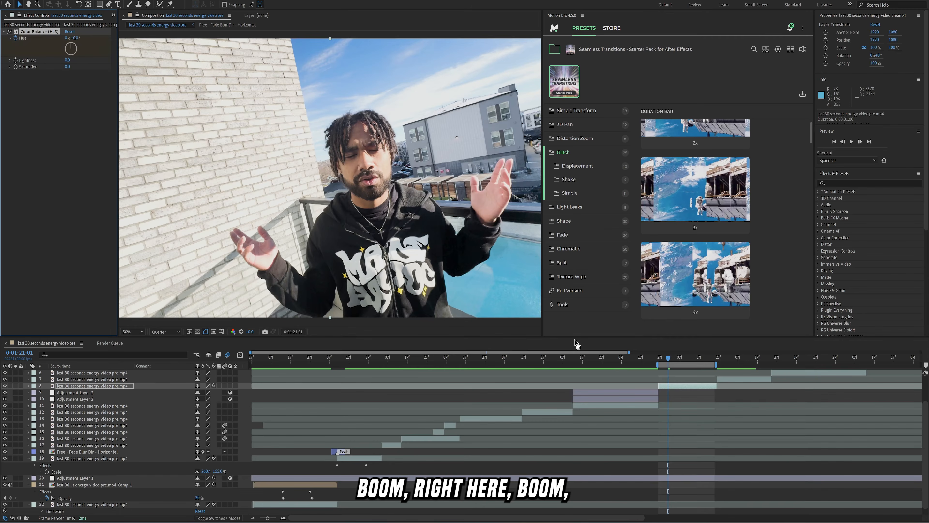
pyautogui.click(66, 38)
pyautogui.write('2')
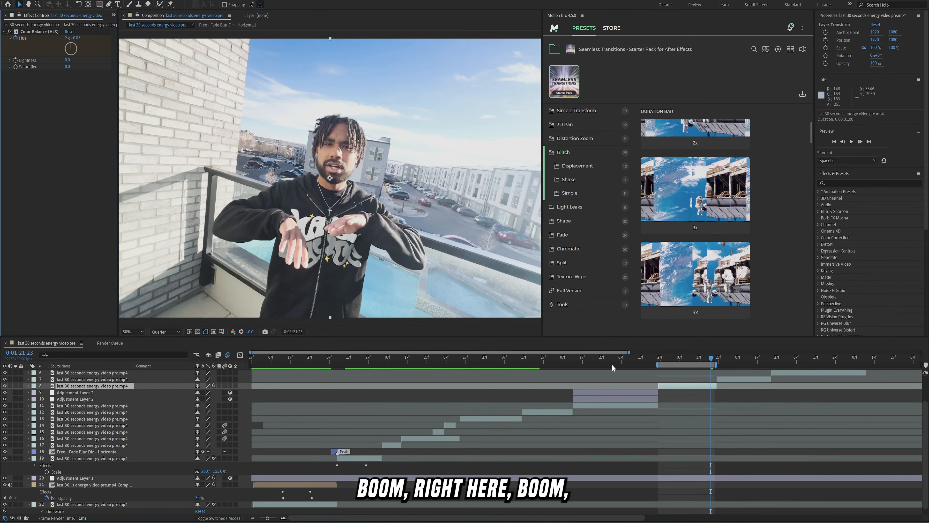
pyautogui.press('space')
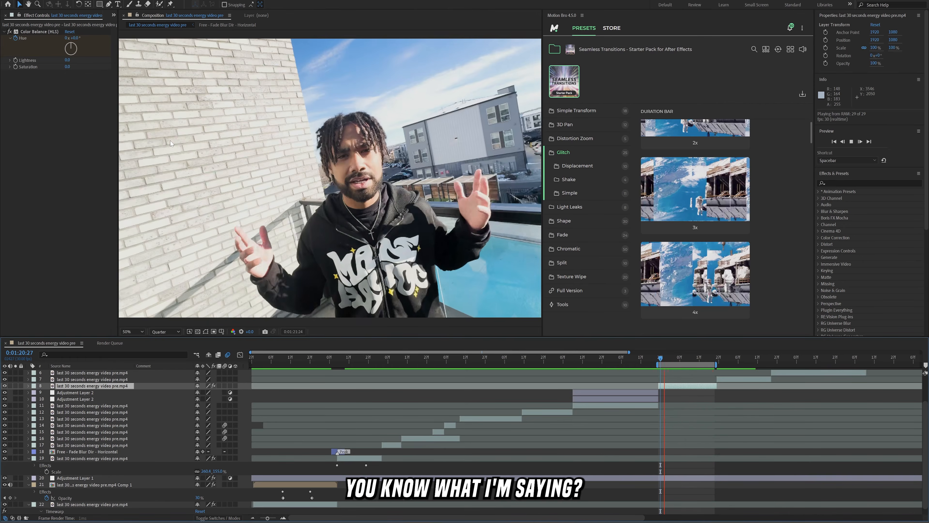
pyautogui.press('space')
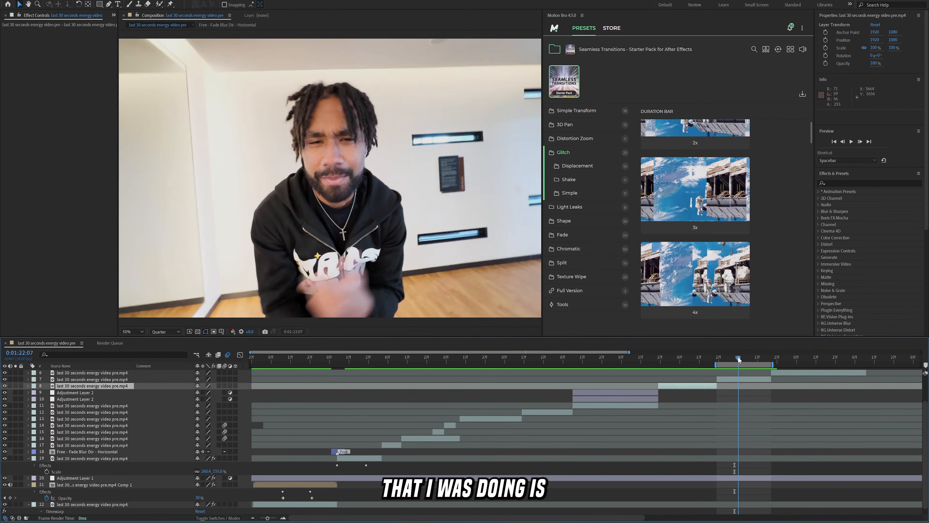
# Select the indoor clip starting at 0:01:21:26 and switch to the Motion Tracking workspace.
pyautogui.press('space')
pyautogui.click(732, 380)
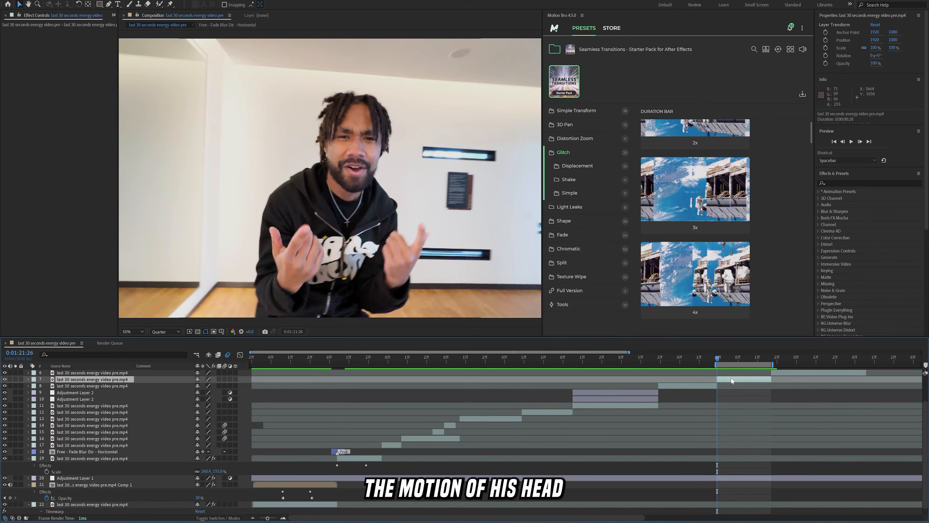
pyautogui.scroll(1, 706, 161)
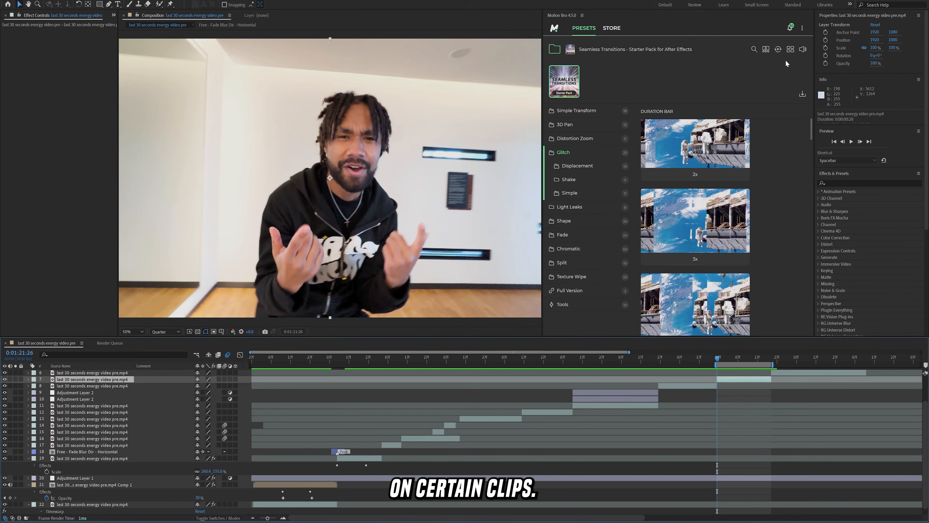
pyautogui.click(838, 15)
pyautogui.click(831, 28)
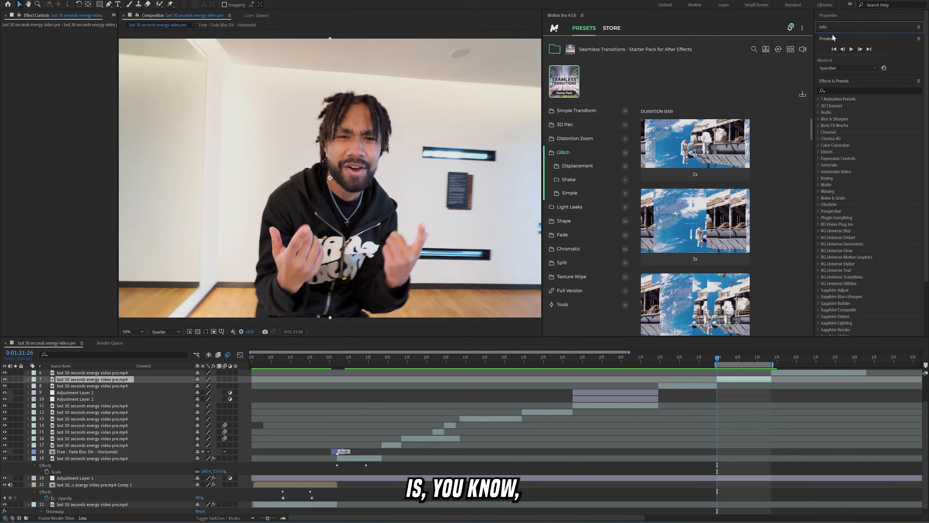
pyautogui.click(832, 38)
pyautogui.click(840, 51)
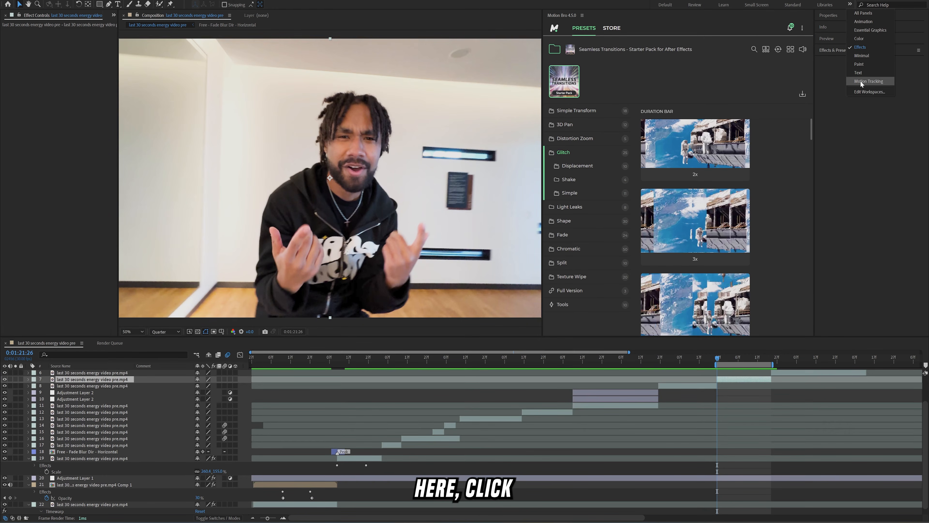
pyautogui.click(860, 81)
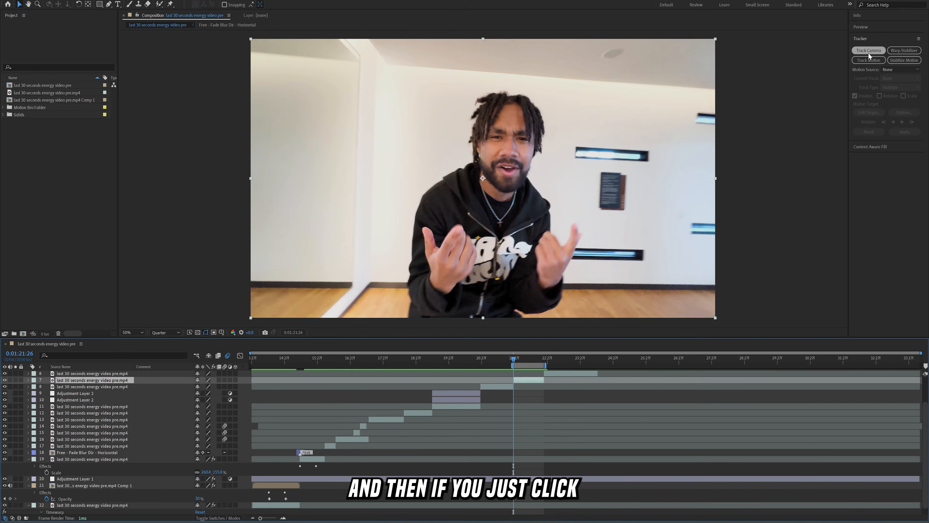
# Start Stabilize Motion on the indoor clip, place an enlarged track point on the performer's nose, and analyze forward.
pyautogui.click(902, 61)
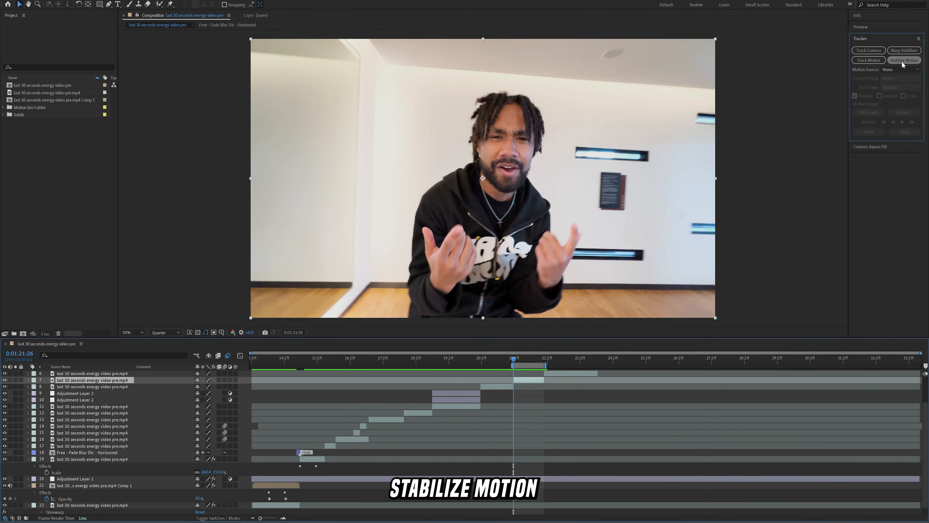
pyautogui.moveTo(497, 167); pyautogui.dragTo(494, 173)
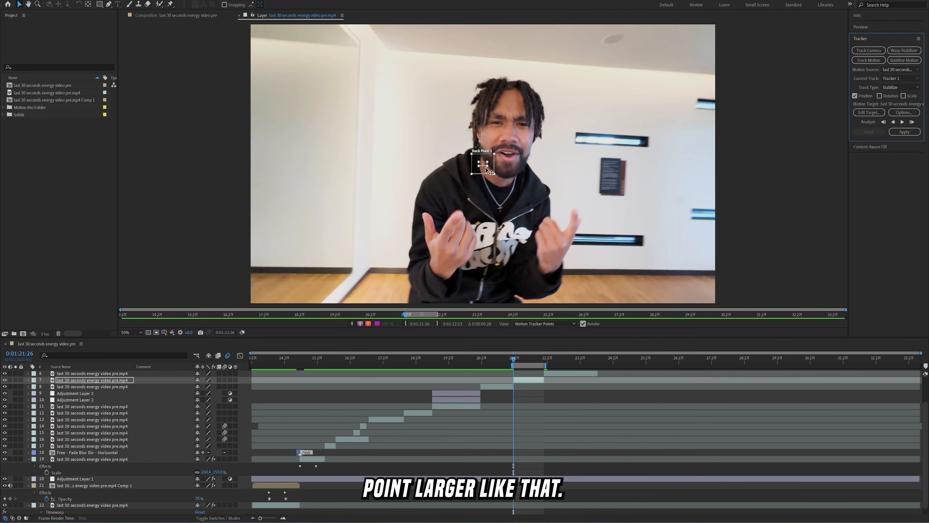
pyautogui.moveTo(487, 167); pyautogui.dragTo(511, 150)
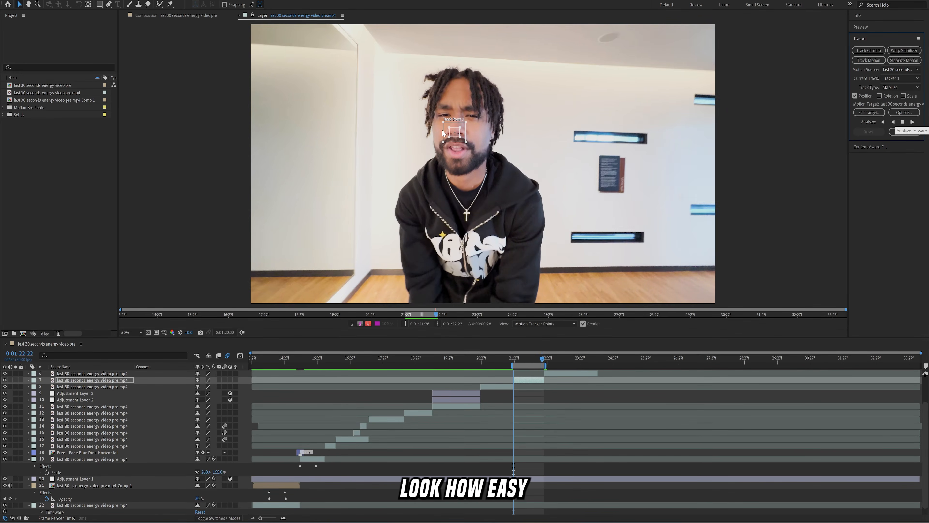
pyautogui.click(515, 358)
pyautogui.press('space')
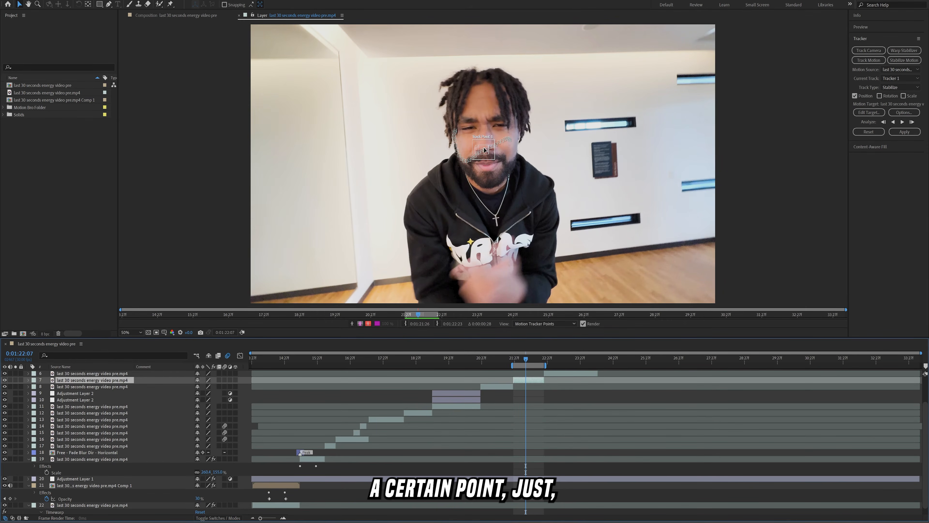
# Try repositioning the track point on the face at 0:01:22:07, and reset the tracker.
pyautogui.moveTo(484, 147); pyautogui.dragTo(494, 149)
pyautogui.click(869, 131)
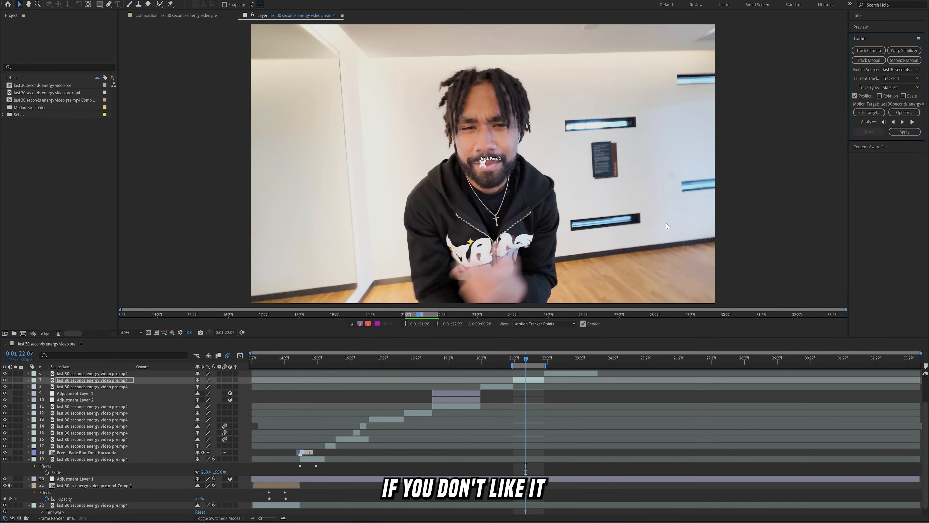
pyautogui.scroll(2, 554, 394)
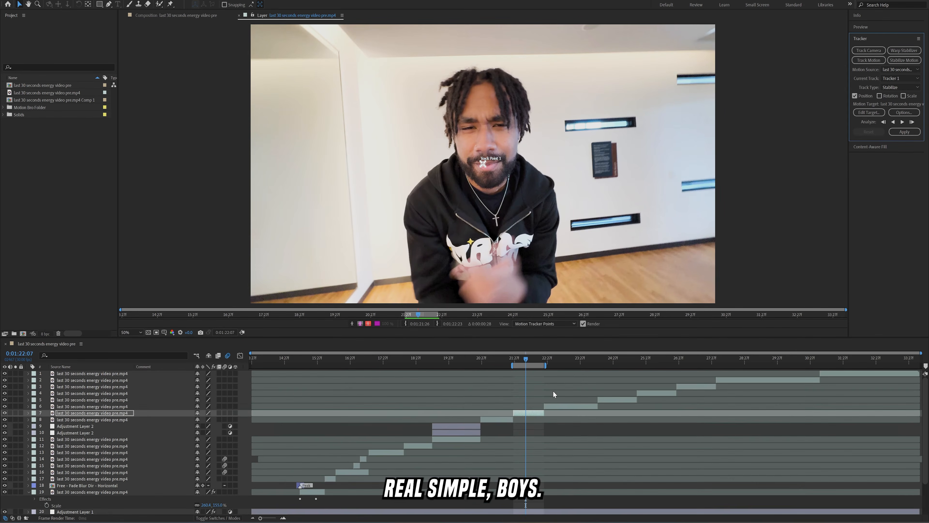
# Move to the end of the indoor clip and play back from there.
pyautogui.click(545, 362)
pyautogui.moveTo(539, 362)
pyautogui.mouseDown()
pyautogui.moveTo(531, 362)
pyautogui.moveTo(607, 364)
pyautogui.moveTo(546, 359)
pyautogui.mouseUp()
pyautogui.press('space')
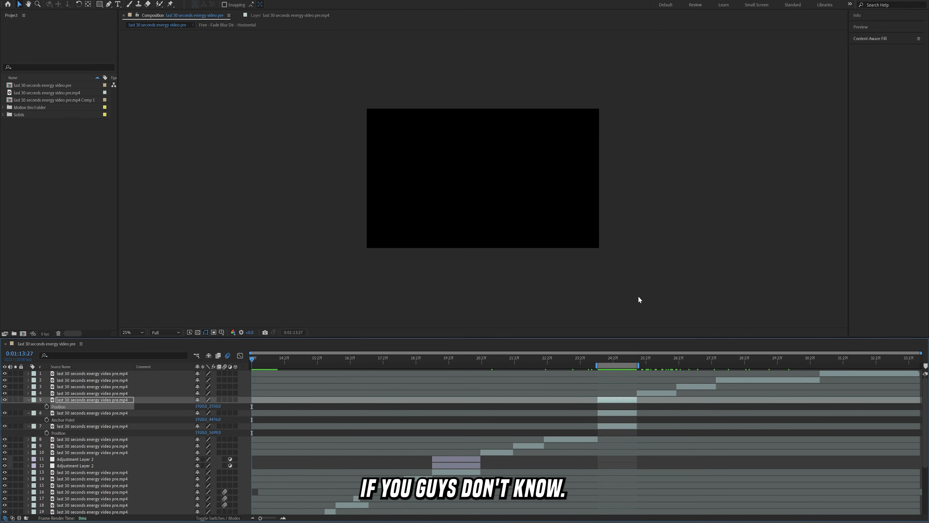
# Set the work area from 0:01:13:27 to the end of the composition.
pyautogui.press('b')
pyautogui.moveTo(890, 360); pyautogui.dragTo(920, 360)
pyautogui.press('n')
# Examine the three stacked strips of the balcony shot at 0:01:24:23 at different magnifications.
pyautogui.click(608, 359)
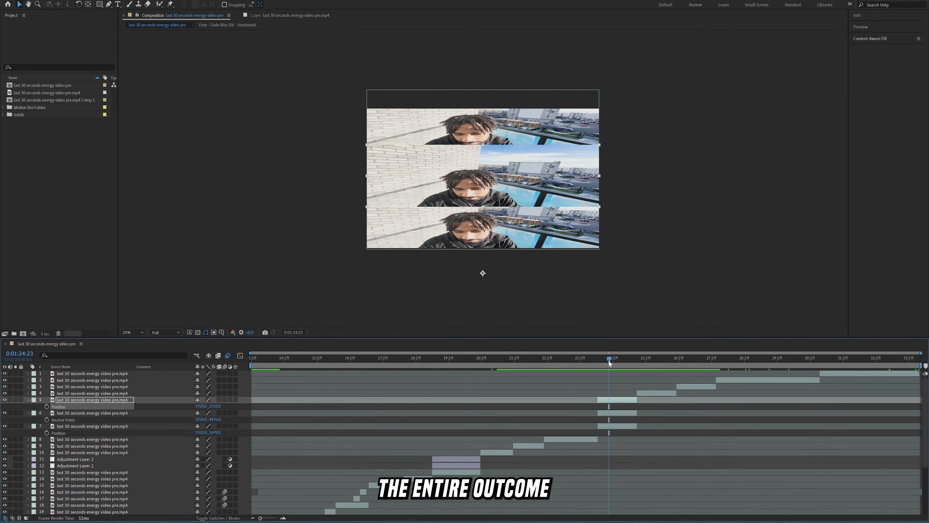
pyautogui.scroll(3, 512, 203)
pyautogui.scroll(-3, 512, 202)
pyautogui.scroll(3, 511, 201)
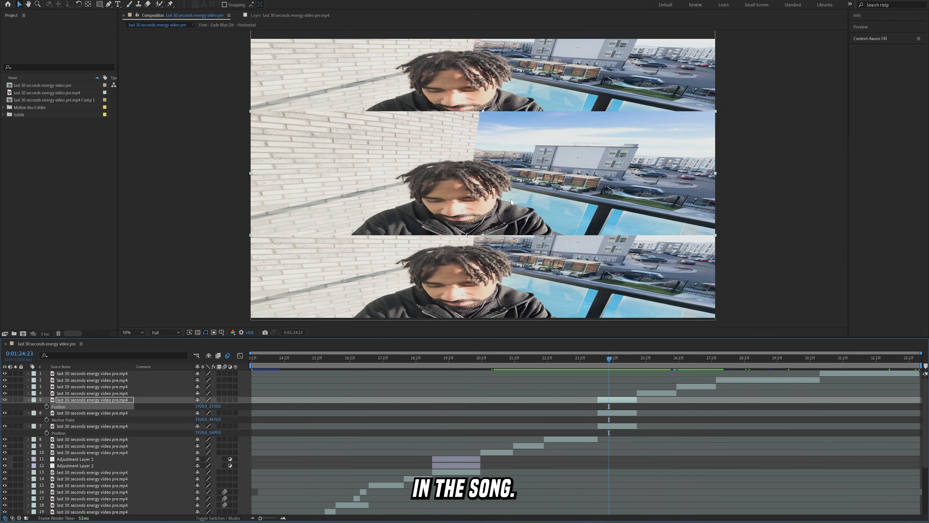
pyautogui.scroll(-4, 511, 201)
pyautogui.scroll(5, 511, 201)
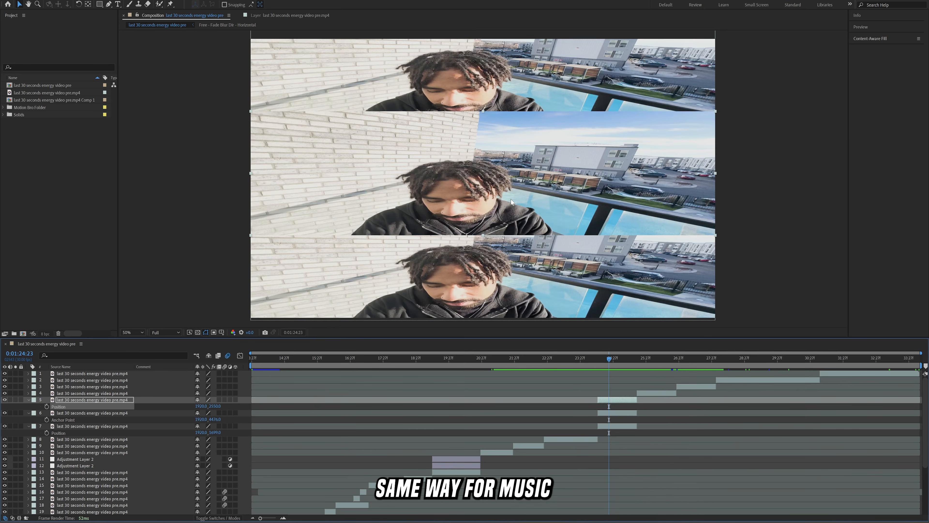
pyautogui.scroll(-3, 511, 201)
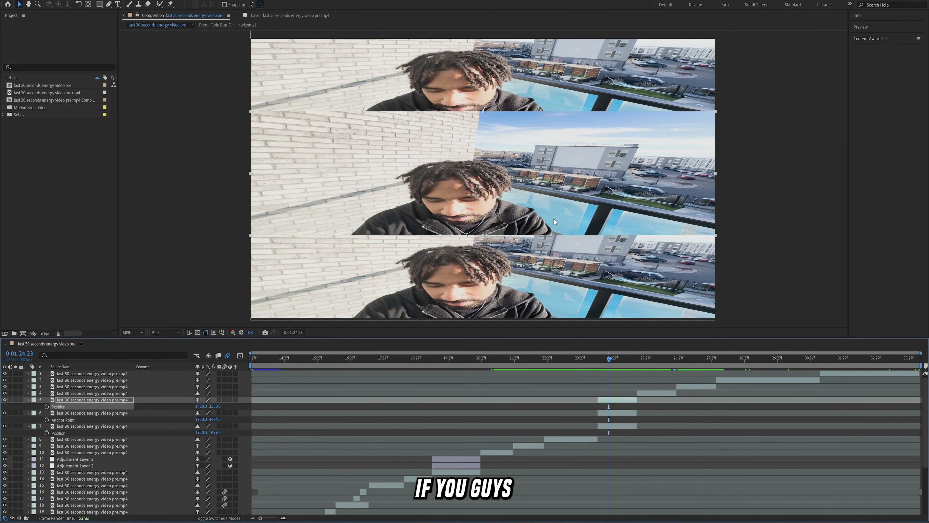
pyautogui.moveTo(571, 199)
pyautogui.mouseDown()
pyautogui.moveTo(447, 237)
pyautogui.moveTo(550, 179)
pyautogui.moveTo(556, 207)
pyautogui.mouseUp()
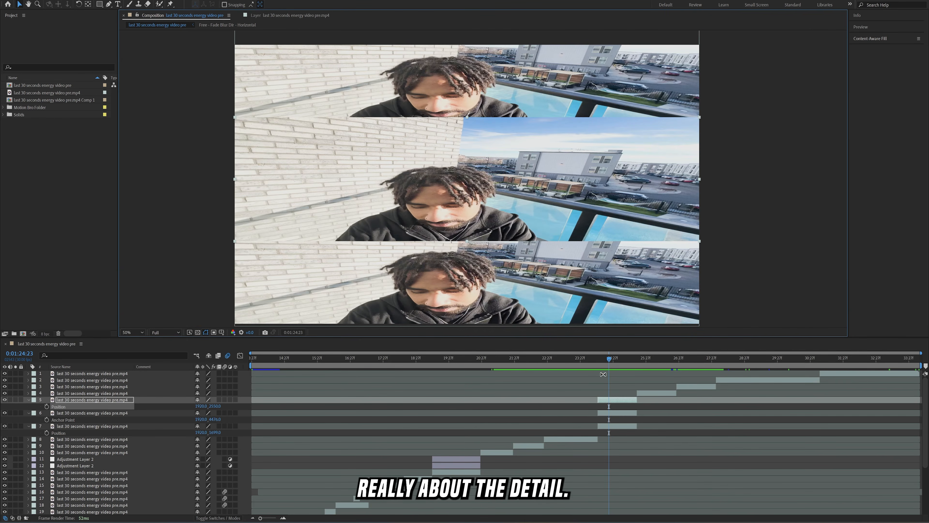
# Scrub between the stacked balcony strips and the preceding indoor clip, and look through the layer stack.
pyautogui.click(598, 358)
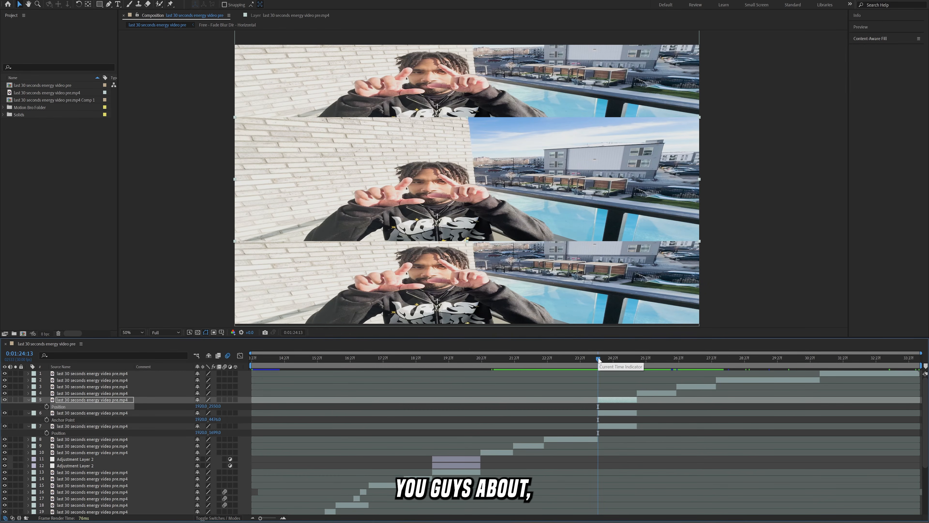
pyautogui.moveTo(599, 360); pyautogui.dragTo(573, 381)
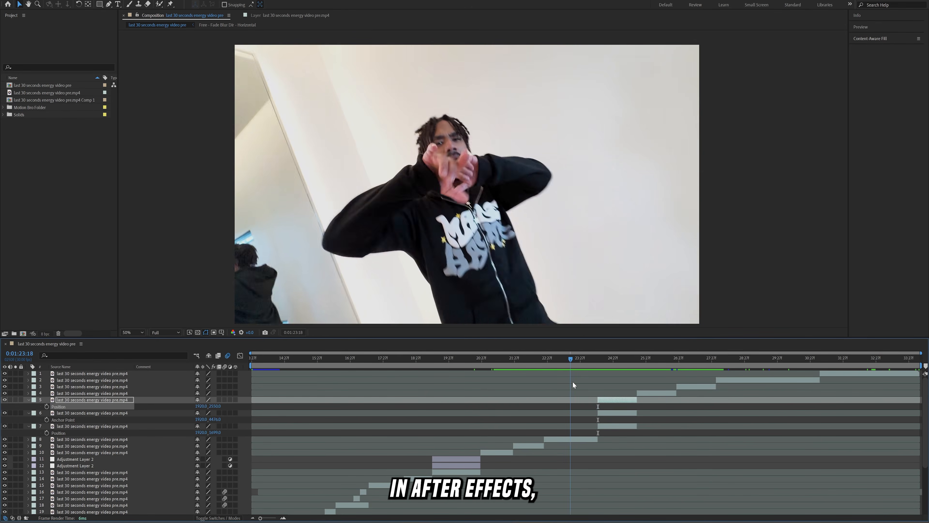
pyautogui.click(559, 407)
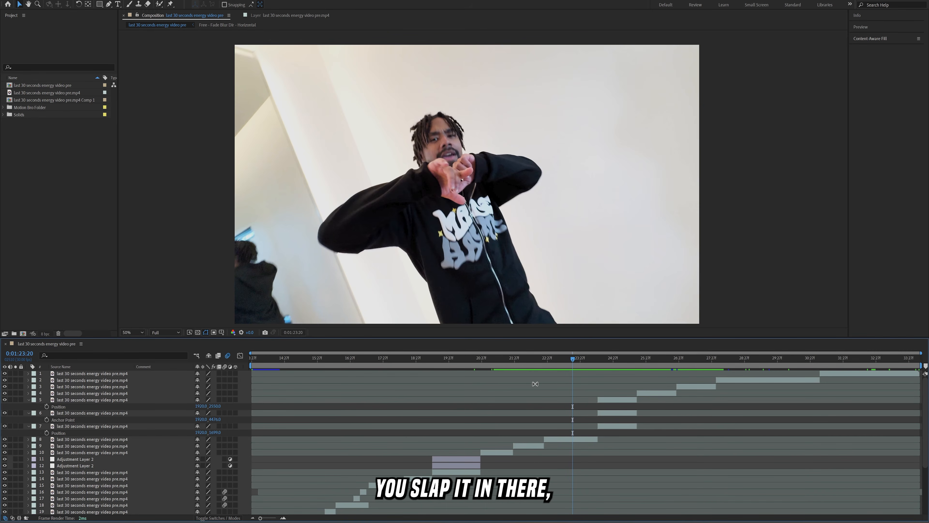
pyautogui.scroll(-5, 535, 383)
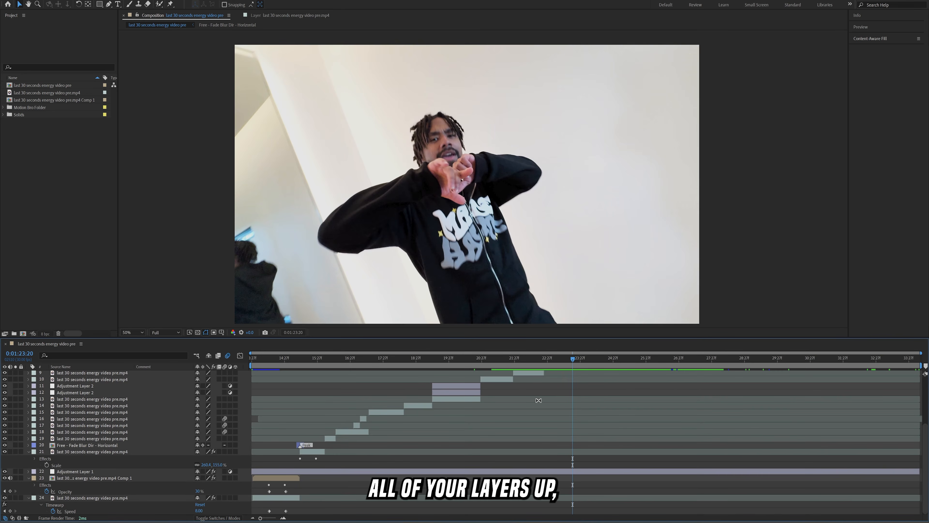
pyautogui.scroll(5, 542, 401)
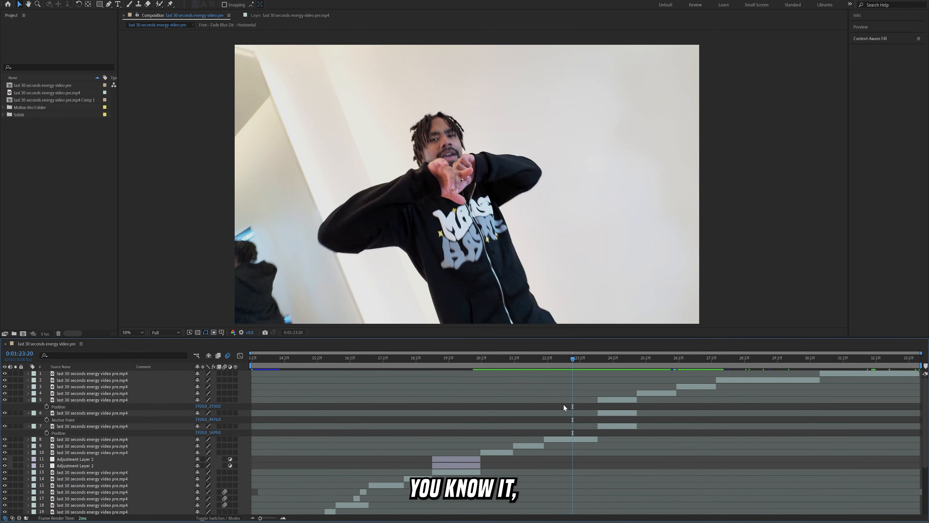
pyautogui.scroll(-5, 562, 404)
pyautogui.scroll(5, 545, 386)
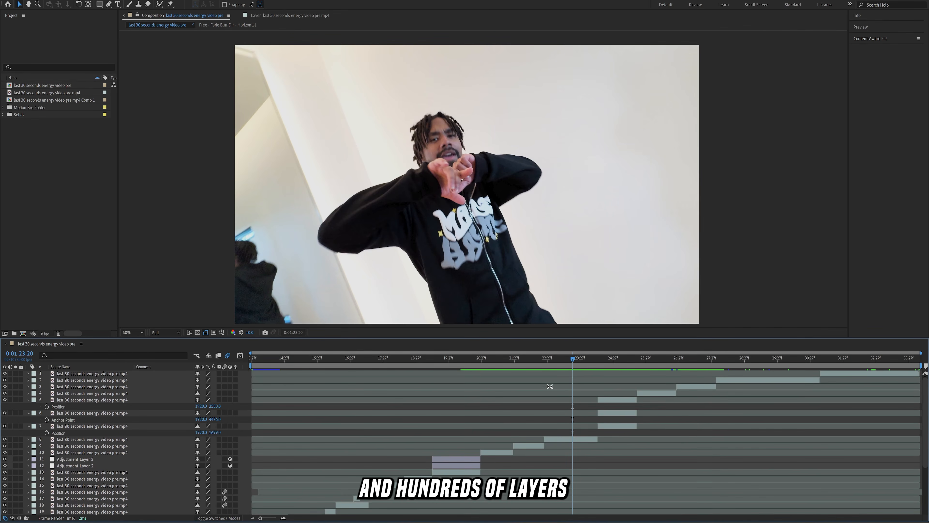
pyautogui.moveTo(854, 356); pyautogui.dragTo(586, 369)
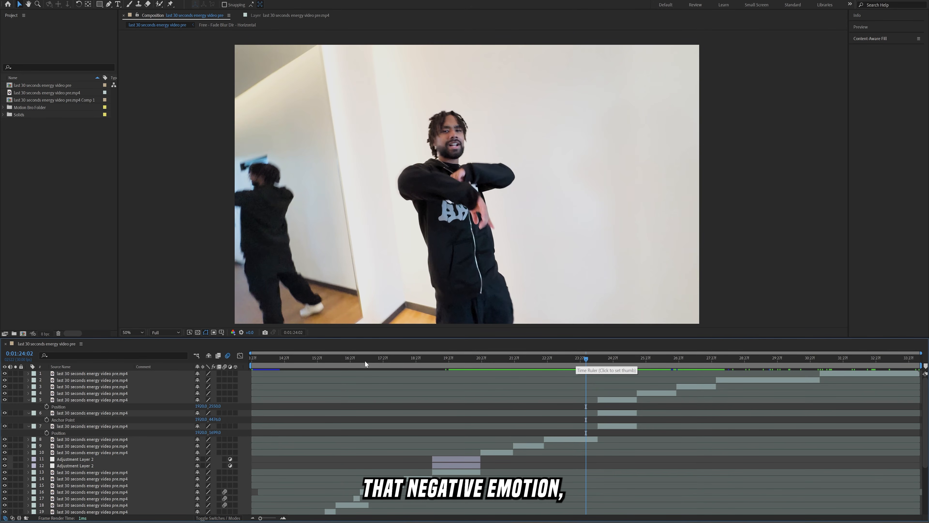
# Set the work area from 0:01:14:10 to 0:01:18:14 and collapse the layers' expanded properties.
pyautogui.scroll(-4, 385, 399)
pyautogui.moveTo(252, 359); pyautogui.dragTo(367, 362)
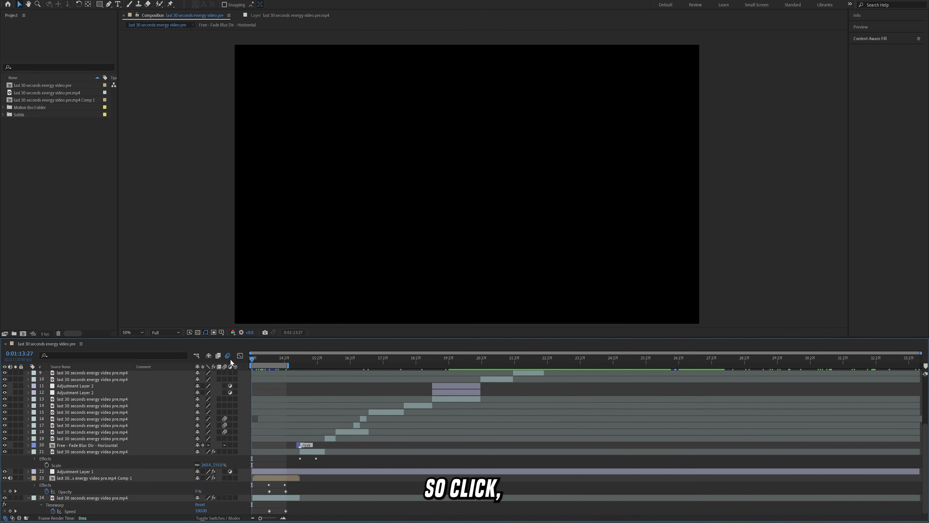
pyautogui.click(266, 357)
pyautogui.press('b')
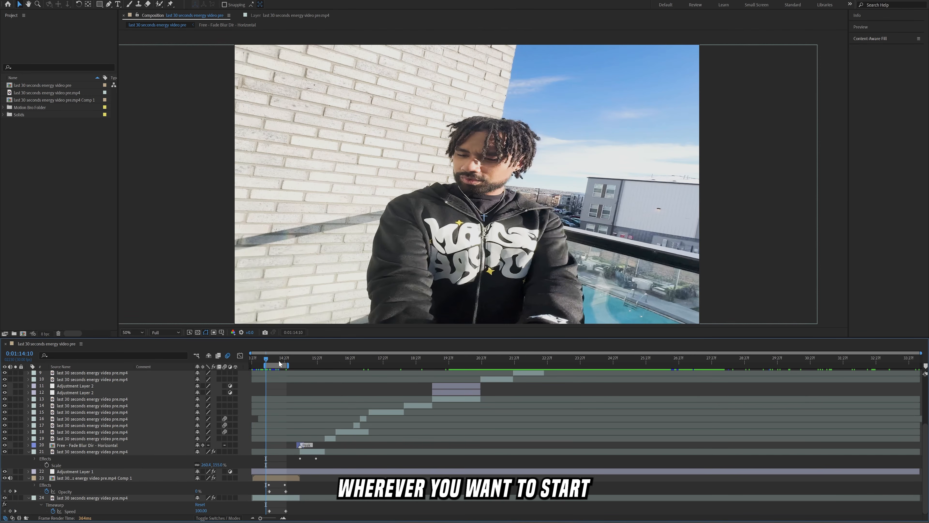
pyautogui.click(397, 362)
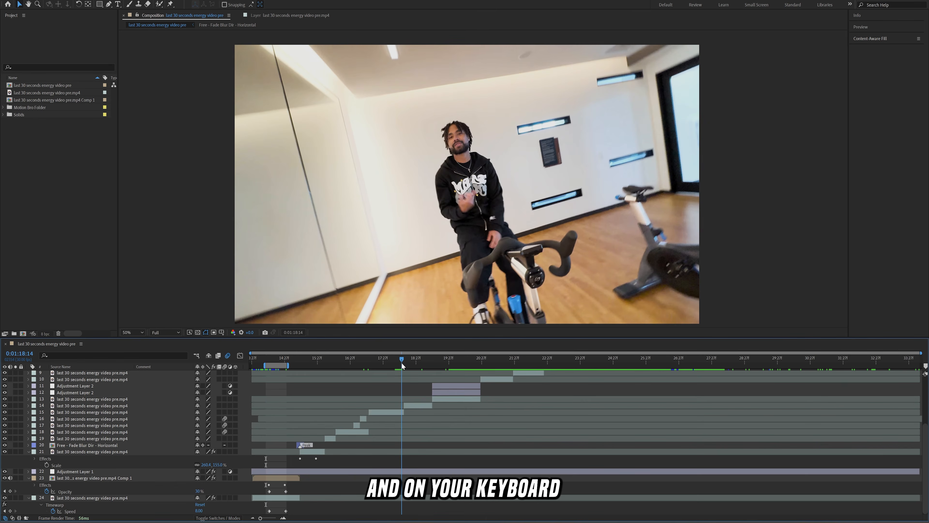
pyautogui.press('u')
pyautogui.press('n')
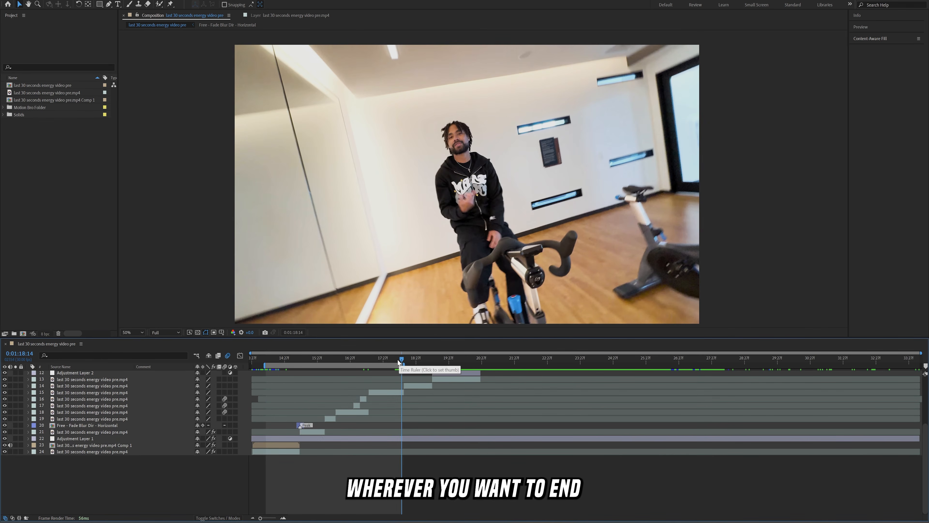
# Scrub through the opening balcony, car and exercise-room clips to review the effects across the sequence.
pyautogui.moveTo(398, 362); pyautogui.dragTo(298, 371)
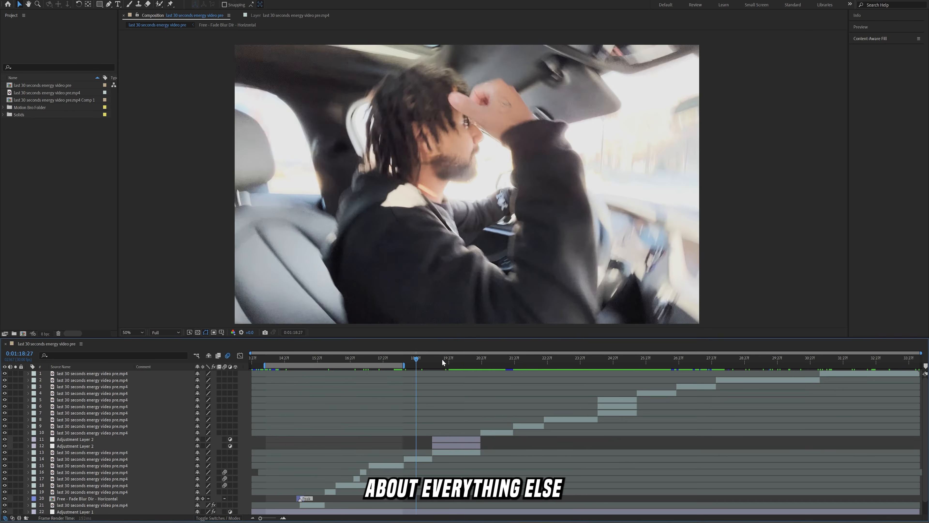
pyautogui.moveTo(442, 359); pyautogui.dragTo(565, 382)
pyautogui.moveTo(324, 363); pyautogui.dragTo(287, 362)
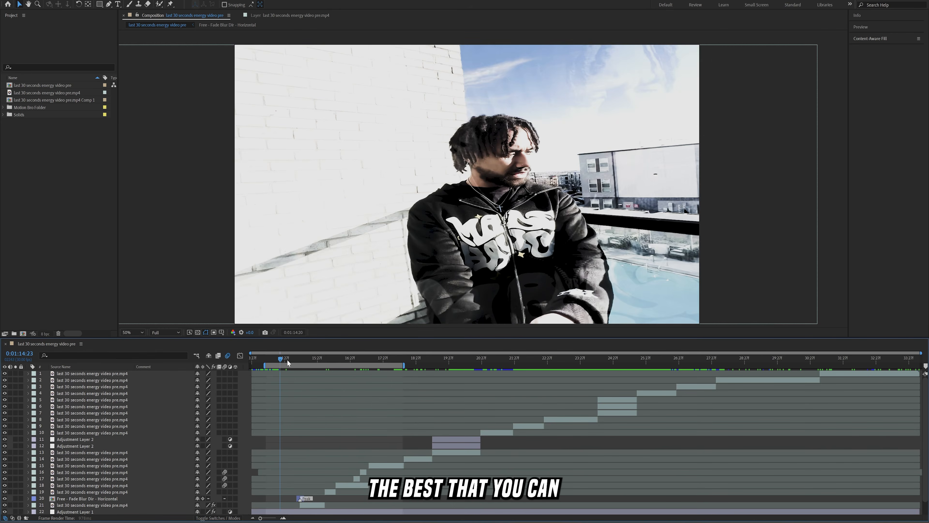
pyautogui.moveTo(395, 367); pyautogui.dragTo(535, 367)
pyautogui.click(343, 361)
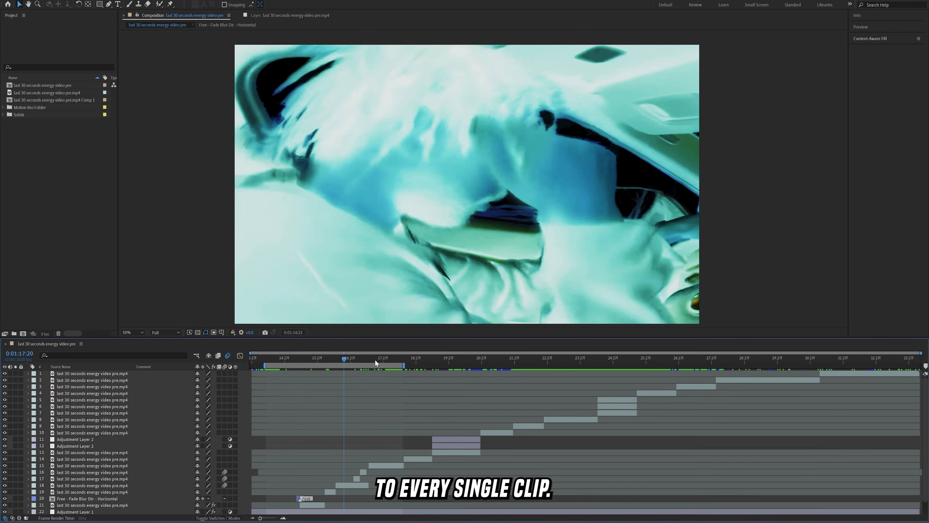
pyautogui.moveTo(375, 361); pyautogui.dragTo(276, 364)
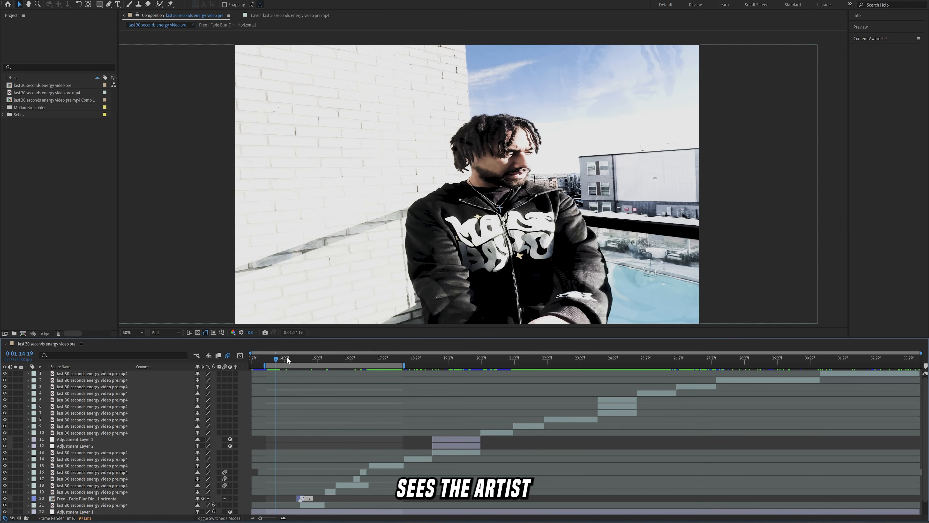
pyautogui.moveTo(288, 360); pyautogui.dragTo(296, 363)
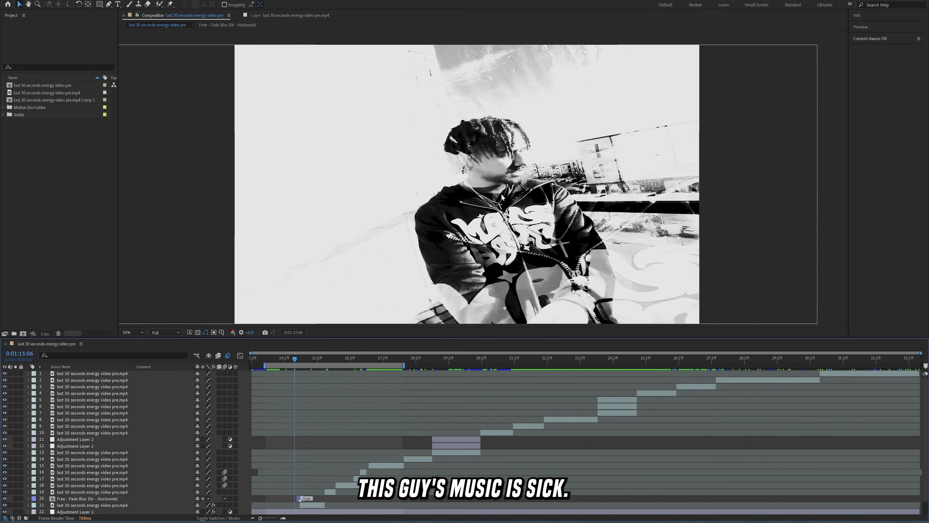
pyautogui.click(319, 360)
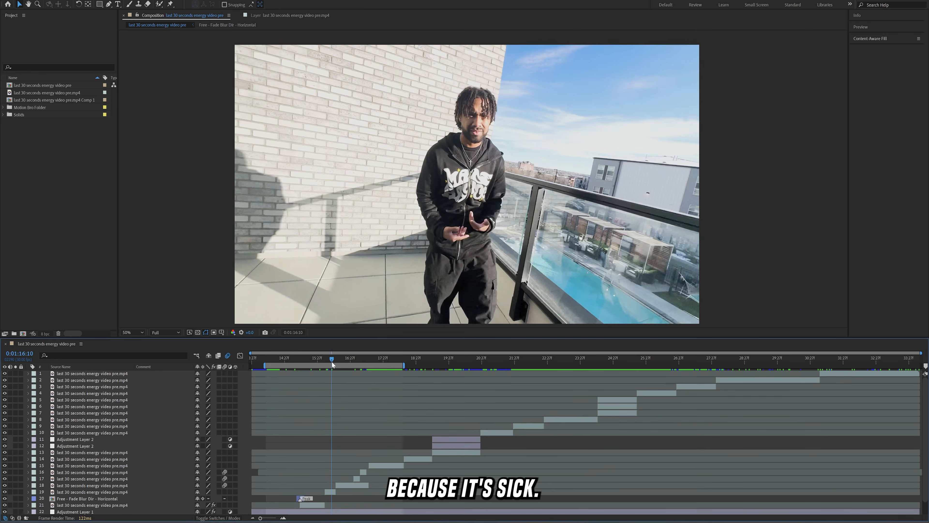
pyautogui.click(376, 358)
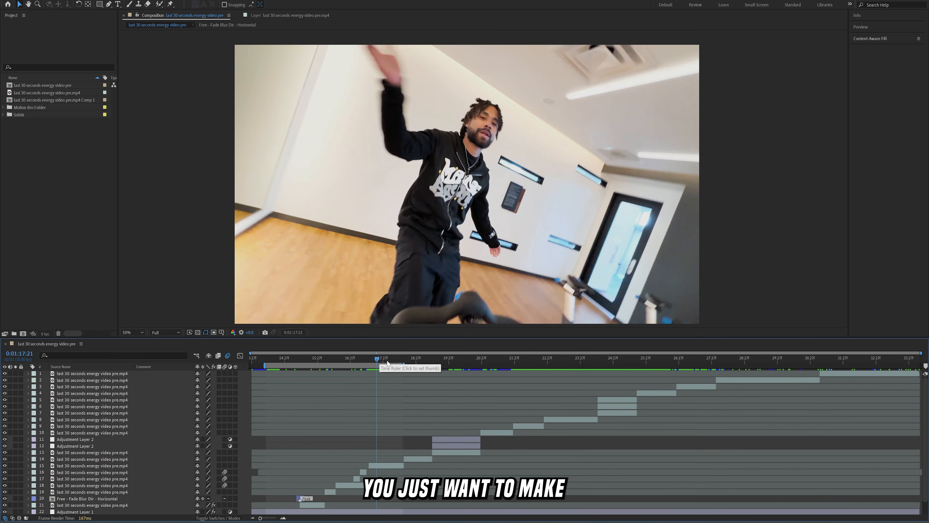
pyautogui.click(391, 359)
# Move the work area start to 0:01:17:14 and play back the exercise-bike clip.
pyautogui.click(369, 361)
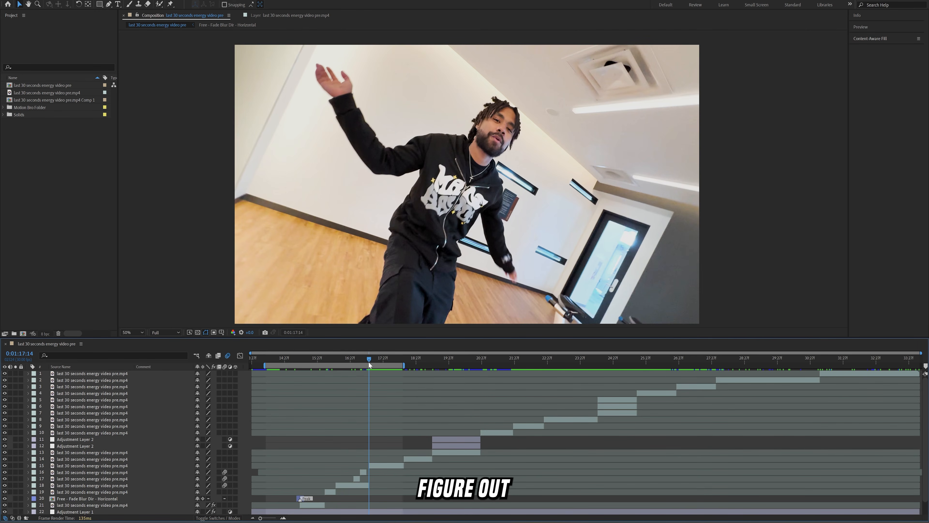
pyautogui.press('b')
pyautogui.click(383, 360)
pyautogui.moveTo(388, 360); pyautogui.dragTo(371, 361)
pyautogui.press('space')
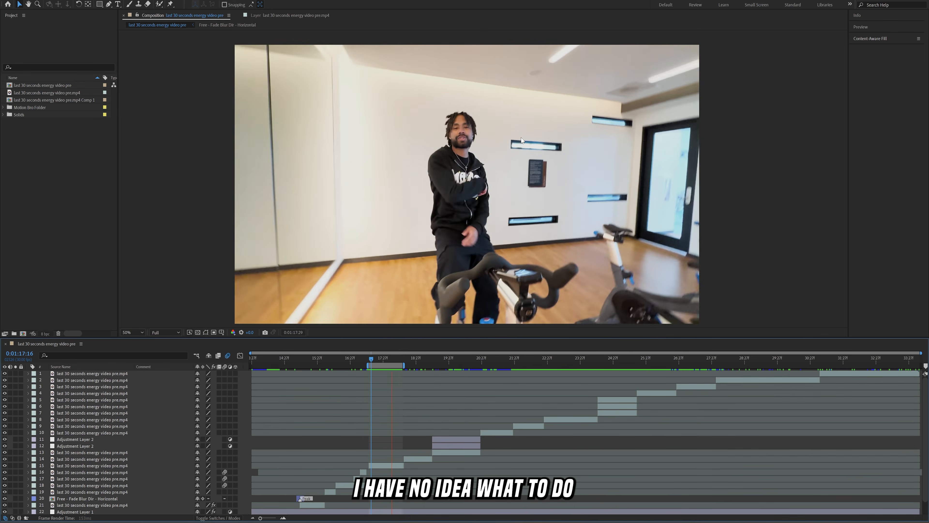
pyautogui.scroll(2, 466, 175)
pyautogui.scroll(-2, 465, 178)
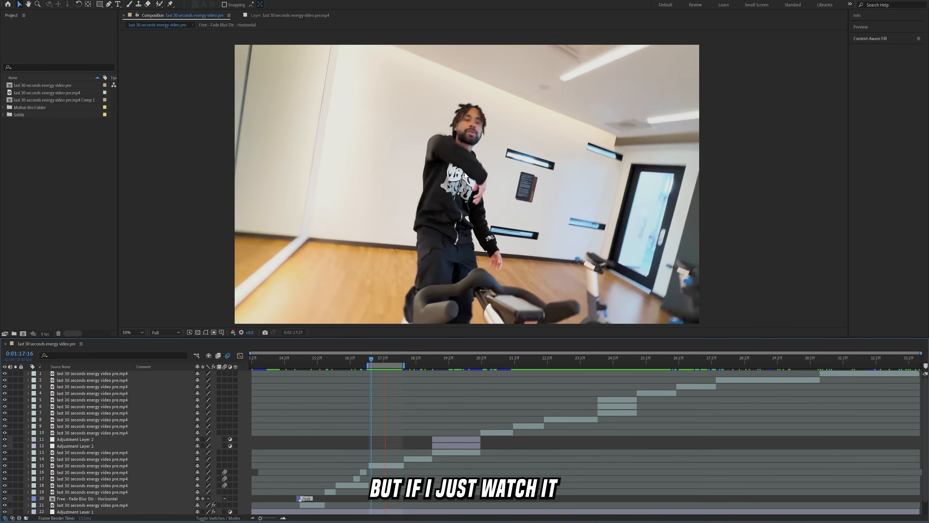
pyautogui.scroll(-2, 460, 189)
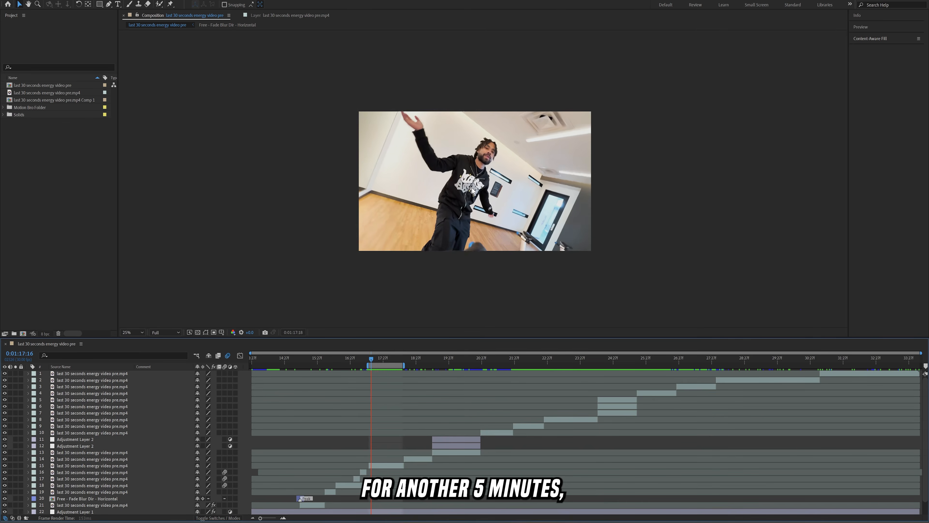
pyautogui.scroll(2, 460, 186)
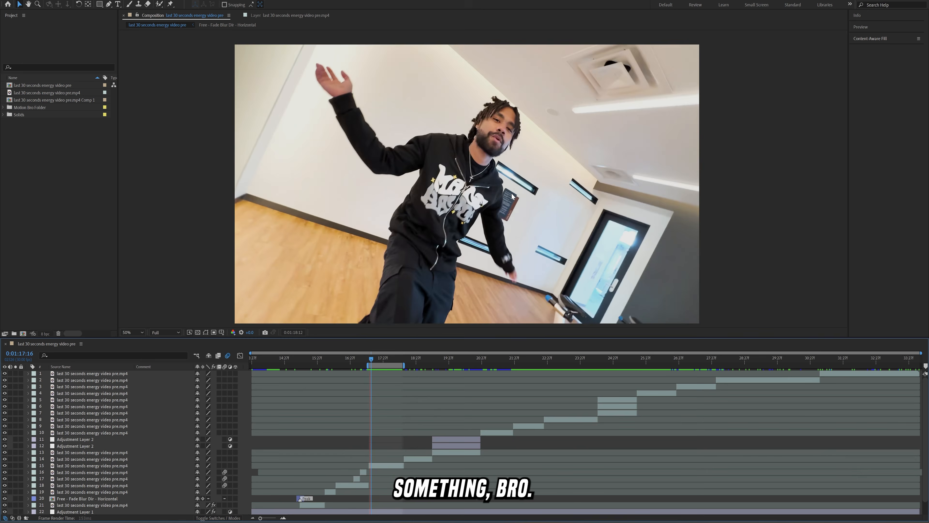
# Duplicate the exercise-bike clip on layer 15 at 0:01:18:00 and draw a rectangular mask around the performer's head on the copy.
pyautogui.moveTo(399, 358); pyautogui.dragTo(386, 359)
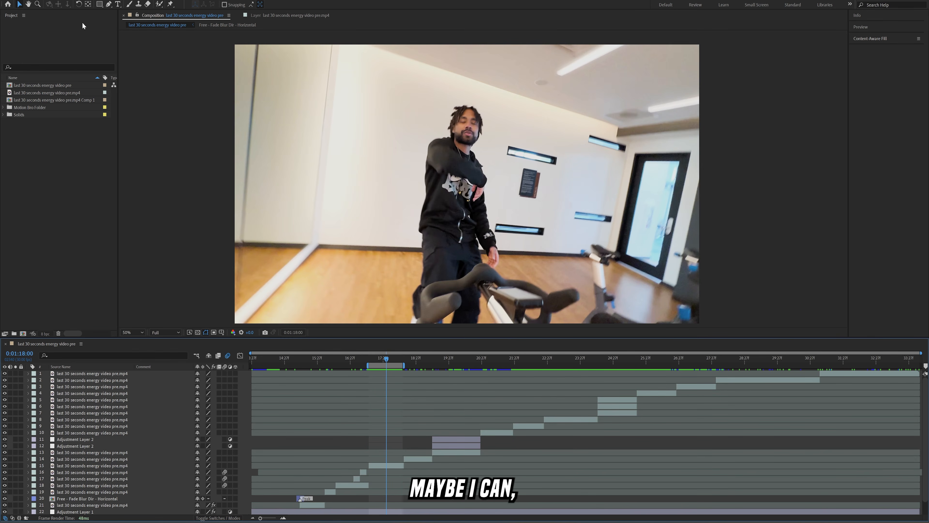
pyautogui.click(401, 468)
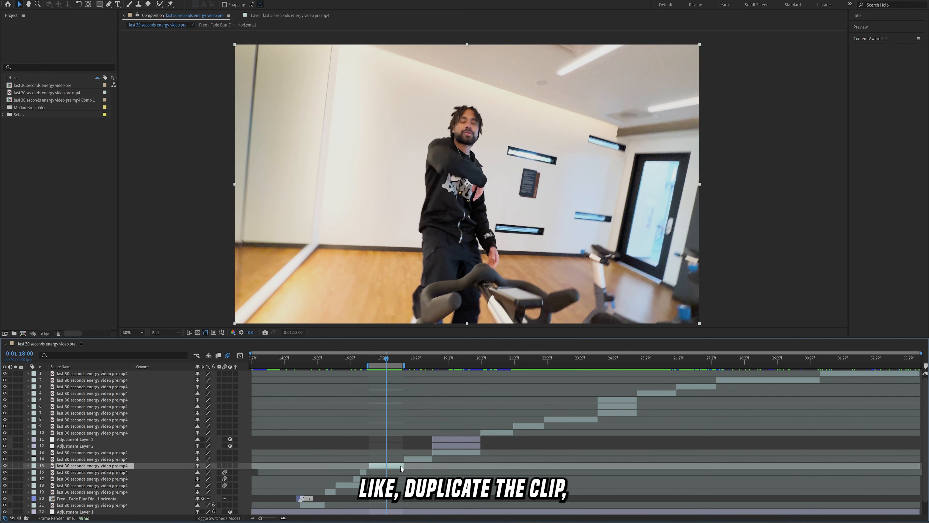
pyautogui.hotkey('ctrl', 'd')
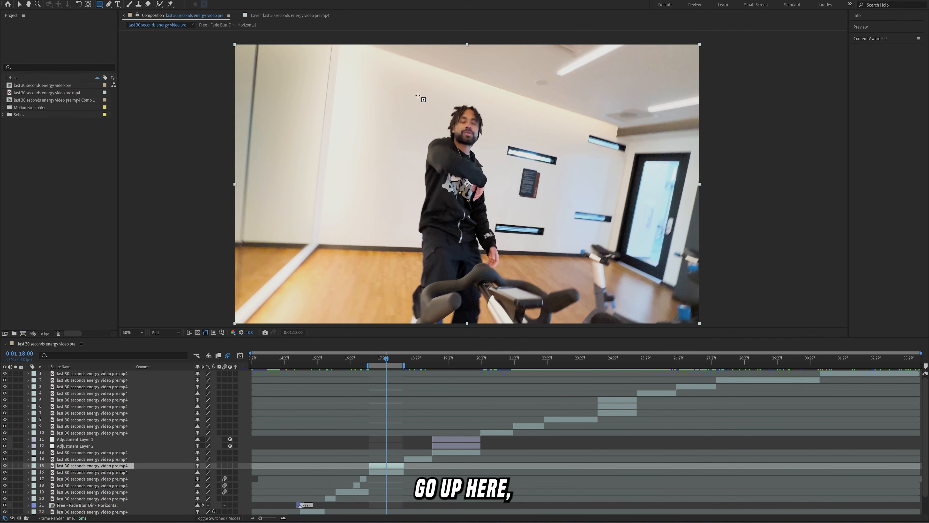
pyautogui.moveTo(418, 96); pyautogui.dragTo(523, 161)
pyautogui.press('v')
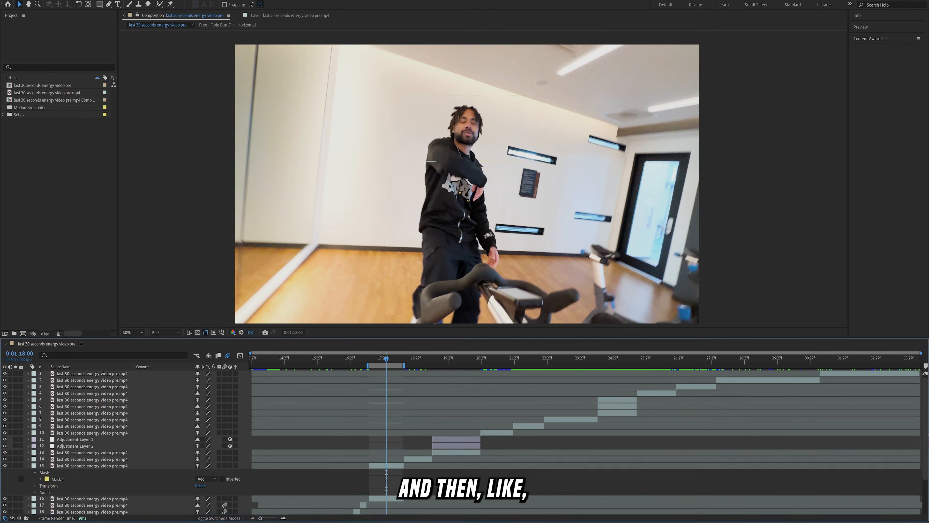
# Try offsetting the masked head copy slightly to the side of the performer's head, and play back the effect.
pyautogui.moveTo(489, 135); pyautogui.dragTo(493, 135)
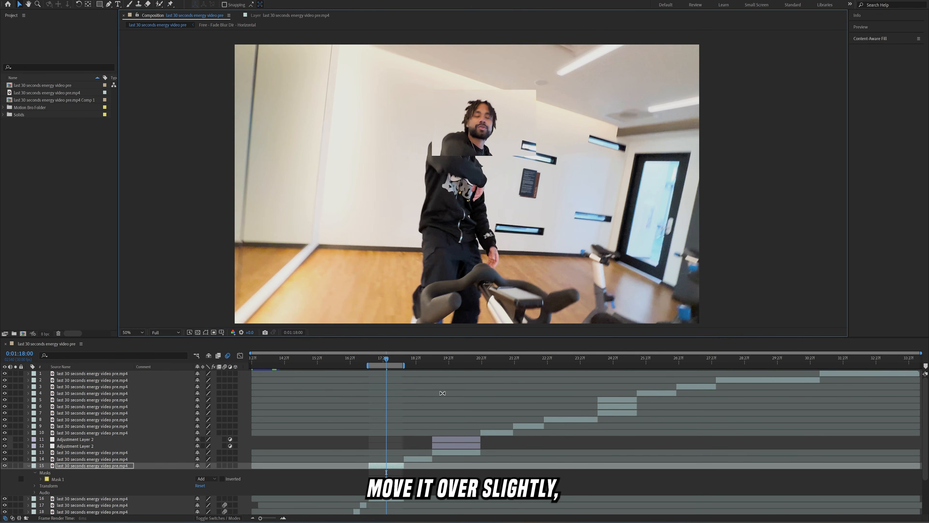
pyautogui.press('space')
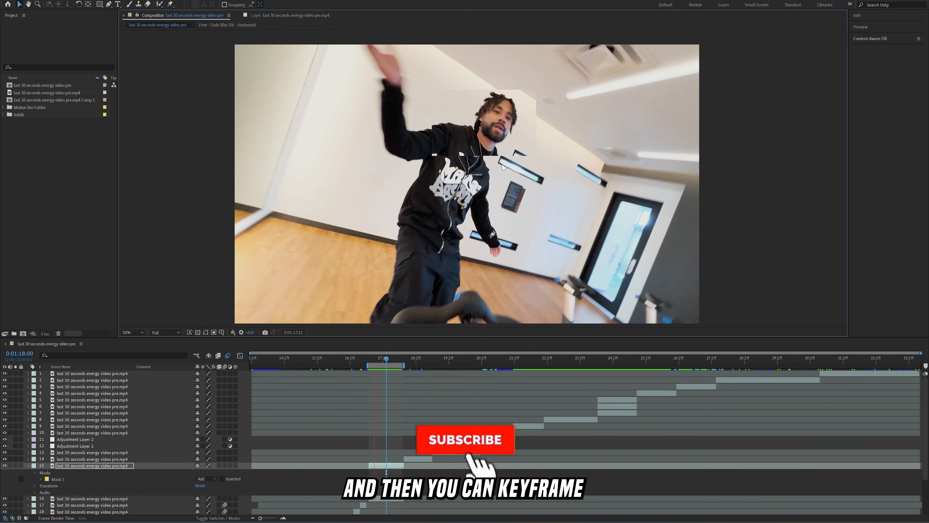
pyautogui.press('space')
pyautogui.moveTo(498, 118)
pyautogui.mouseDown()
pyautogui.moveTo(496, 163)
pyautogui.moveTo(531, 149)
pyautogui.moveTo(495, 159)
pyautogui.moveTo(507, 130)
pyautogui.mouseUp()
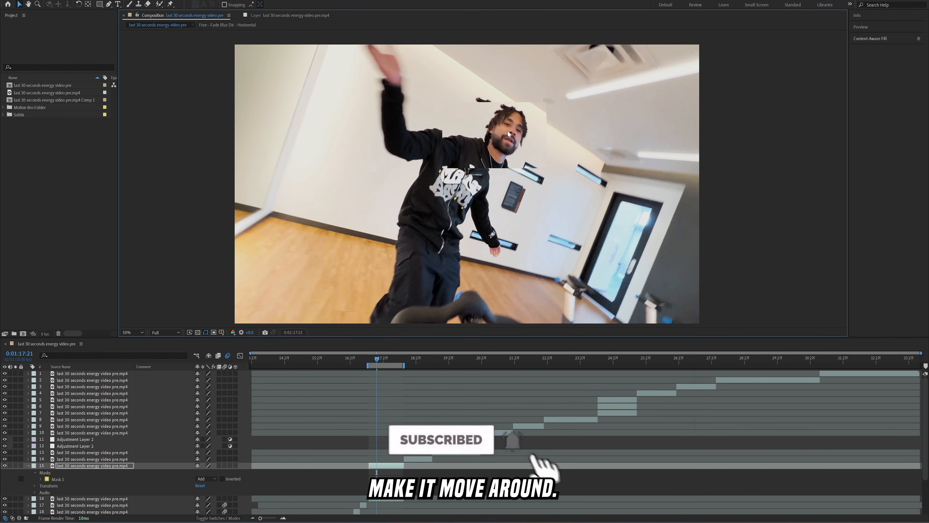
pyautogui.press('space')
pyautogui.press('space')
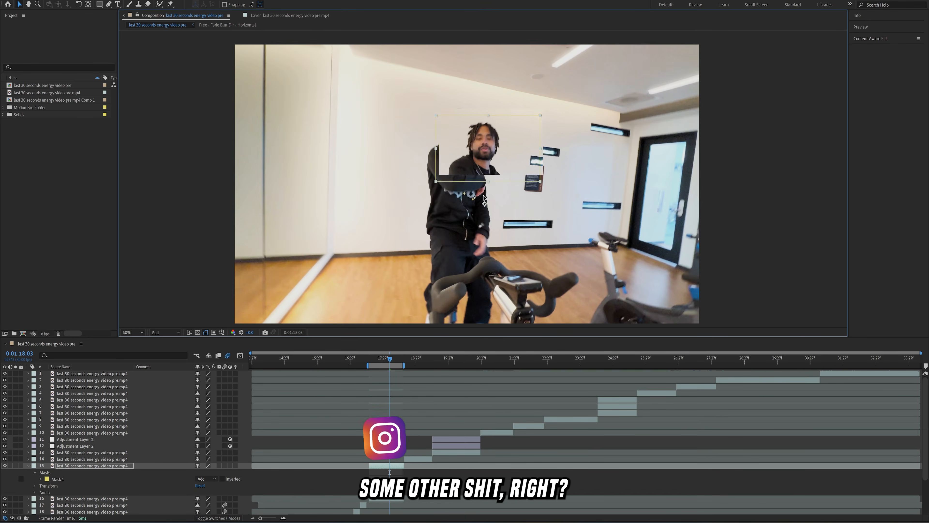
# Try placing the masked head copy lower, over the performer's waist and the bike, and play it back.
pyautogui.moveTo(484, 200); pyautogui.dragTo(478, 225)
pyautogui.press('space')
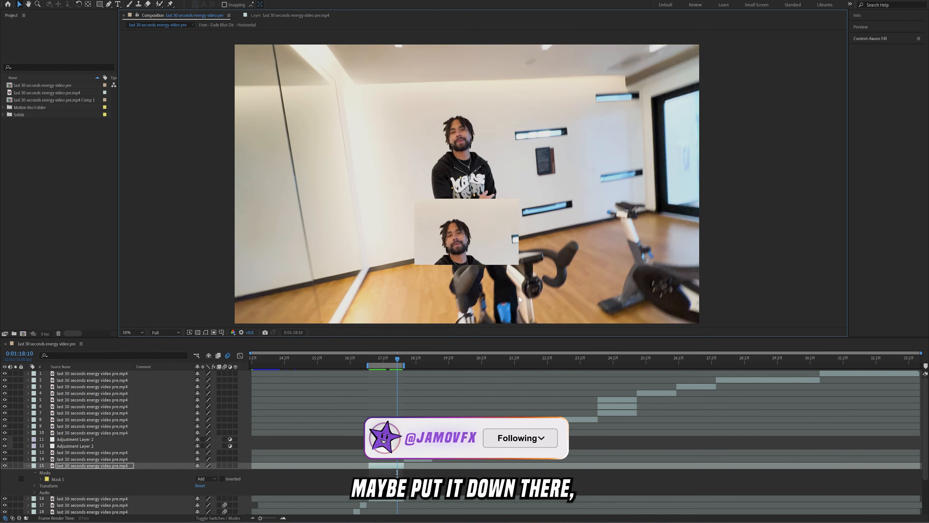
pyautogui.press('space')
# Move the masked head copy beside the performer, over the wall near the glass door, and play back the clip.
pyautogui.moveTo(444, 257); pyautogui.dragTo(567, 191)
pyautogui.press('space')
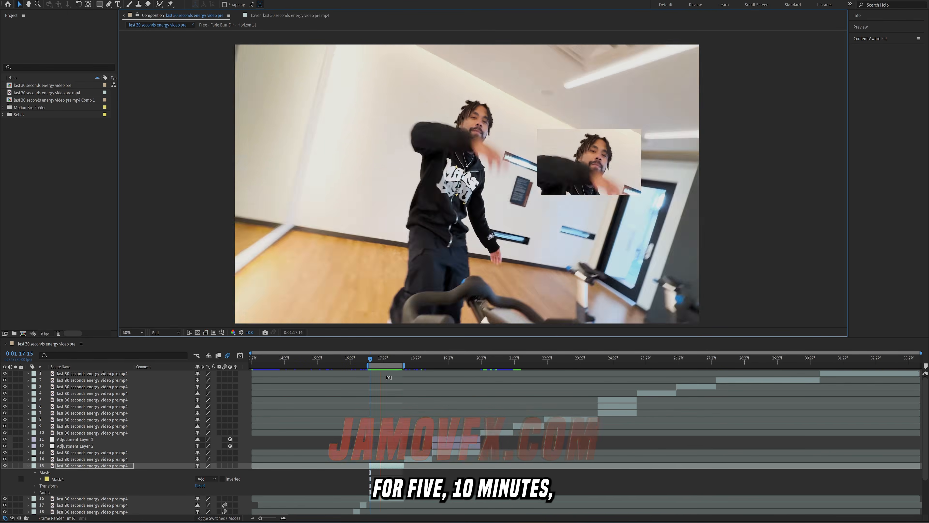
pyautogui.press('space')
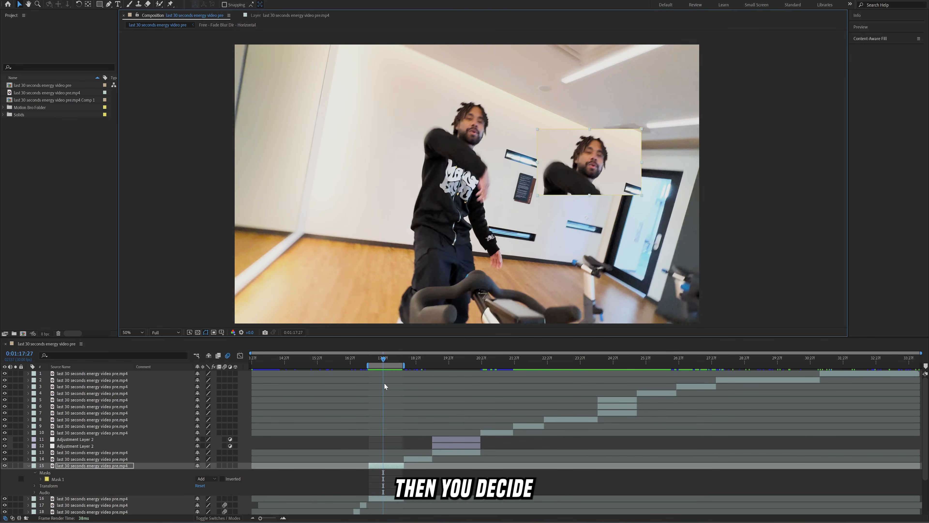